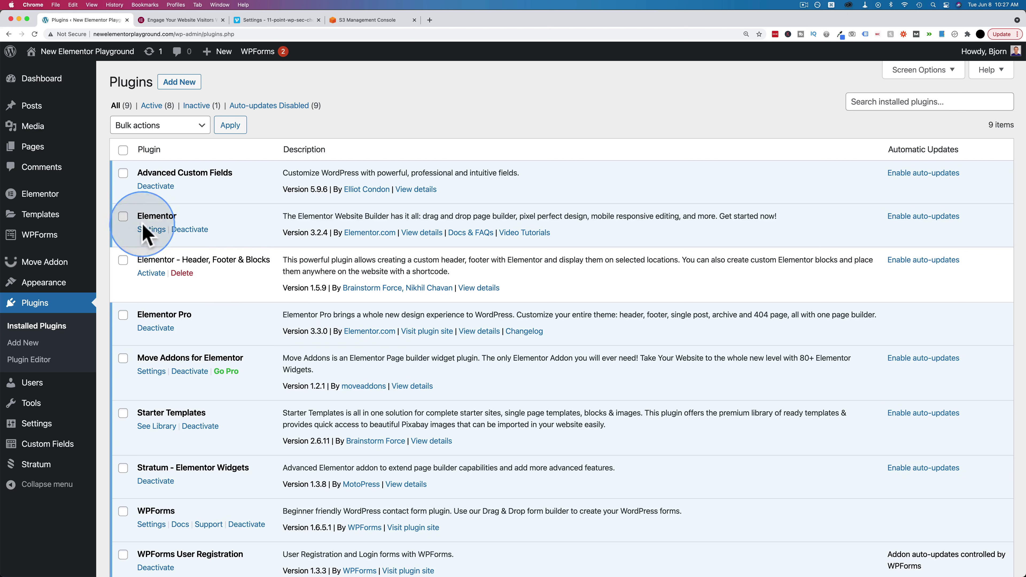
Create a new page titled "test" and open it for editing with Elementor
mouse_move(32, 147)
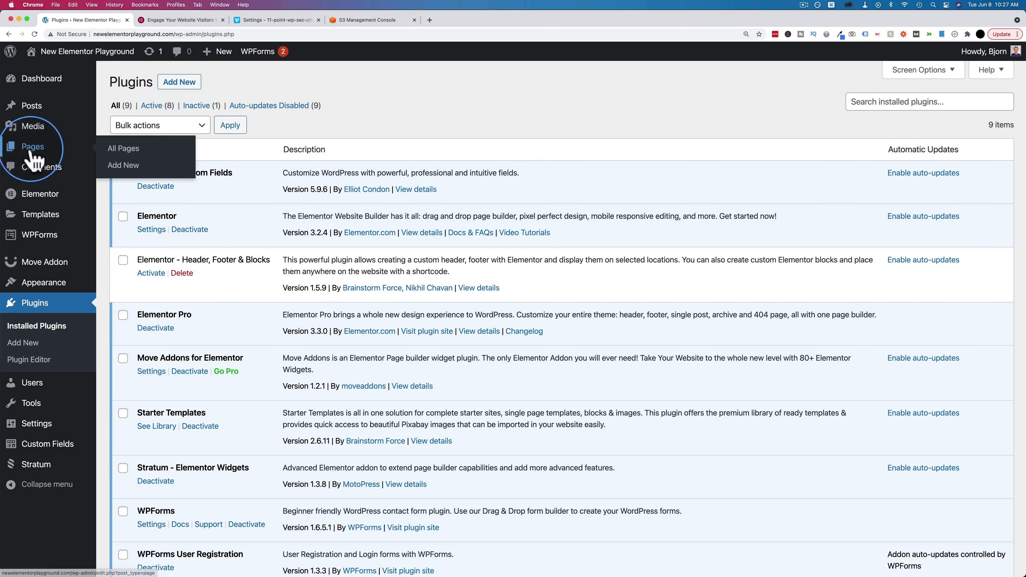
left_click(127, 165)
type("test")
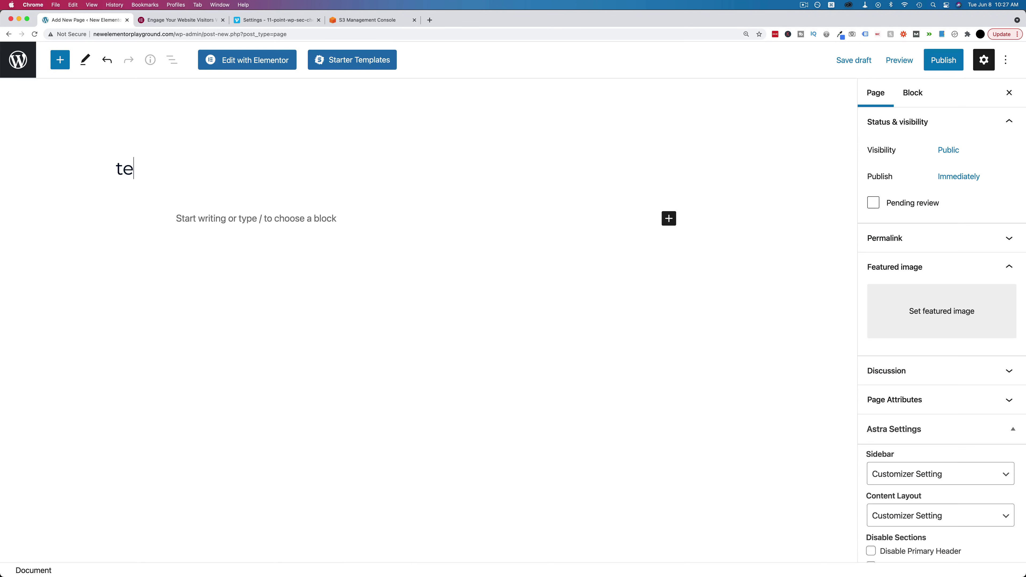
left_click(251, 65)
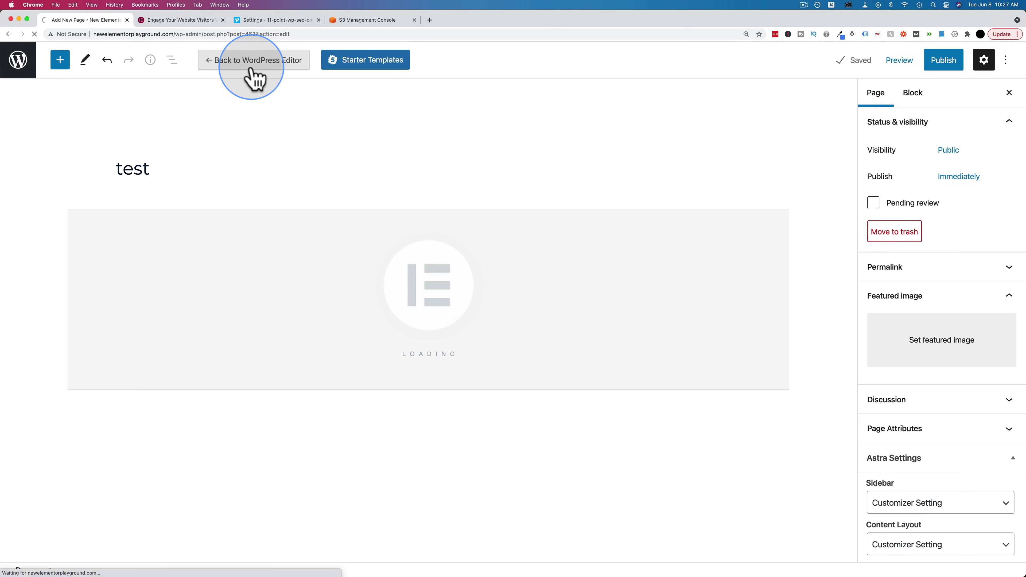
Find the Video Playlist widget by searching for "video" and place it in the page's empty section
type("video")
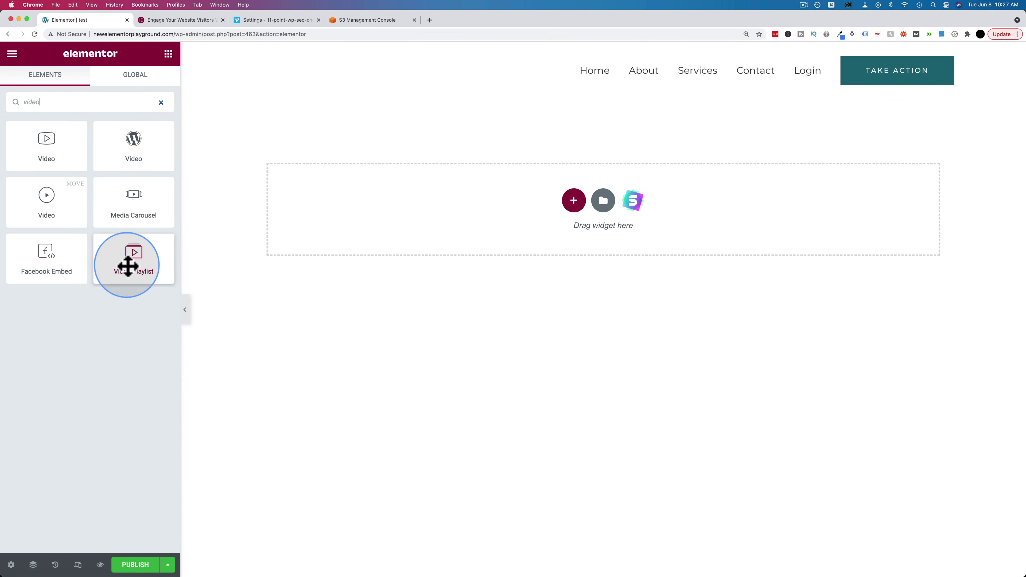
left_click_drag(126, 261, 428, 213)
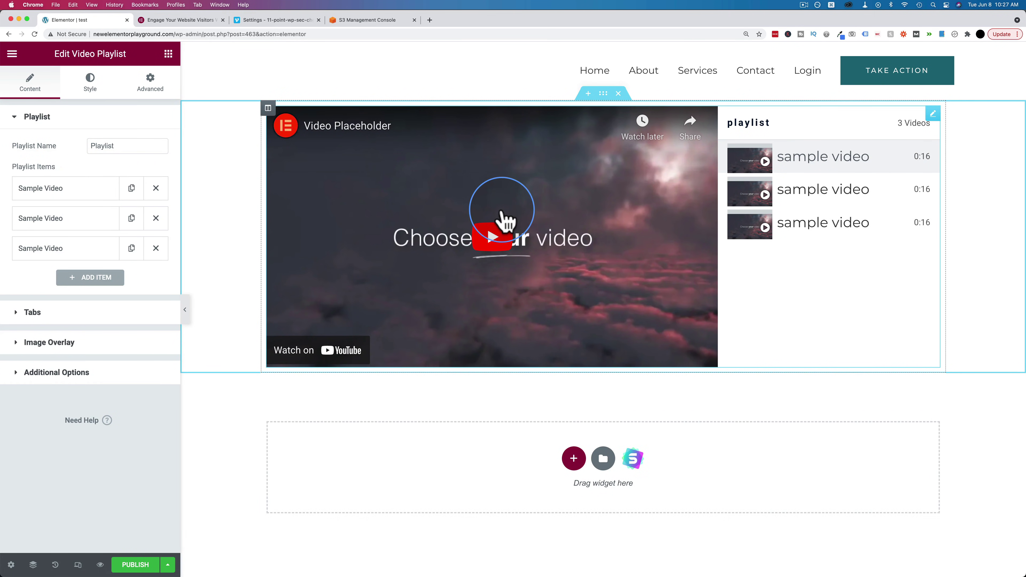
Try out the sample videos in the playlist and pause the playback
left_click(814, 155)
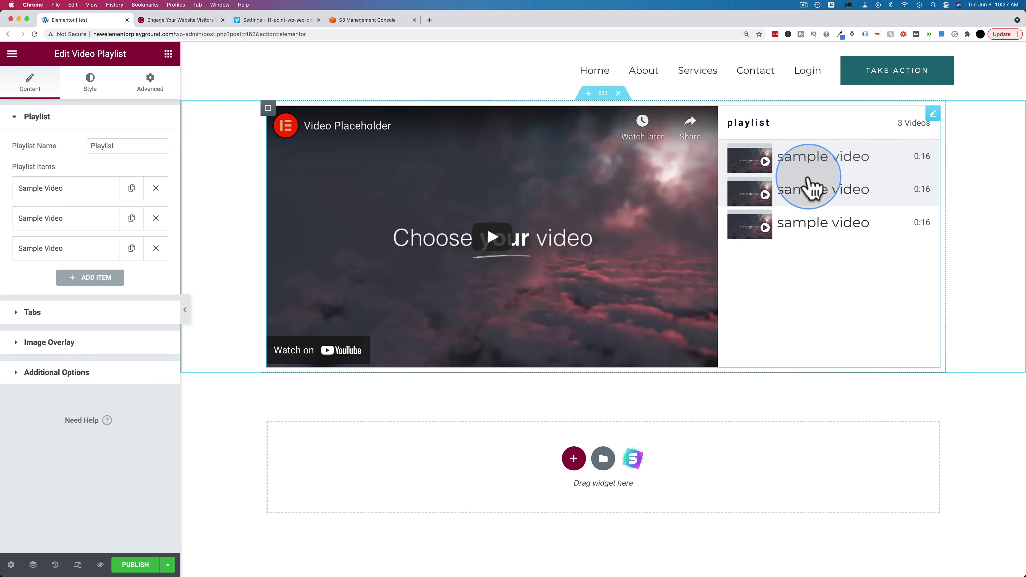
left_click(816, 190)
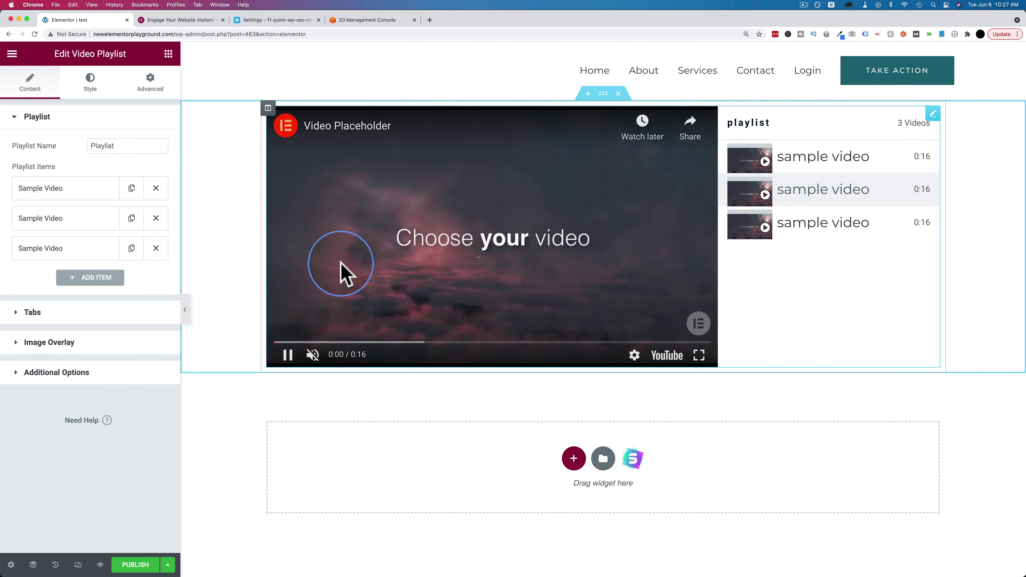
left_click(772, 169)
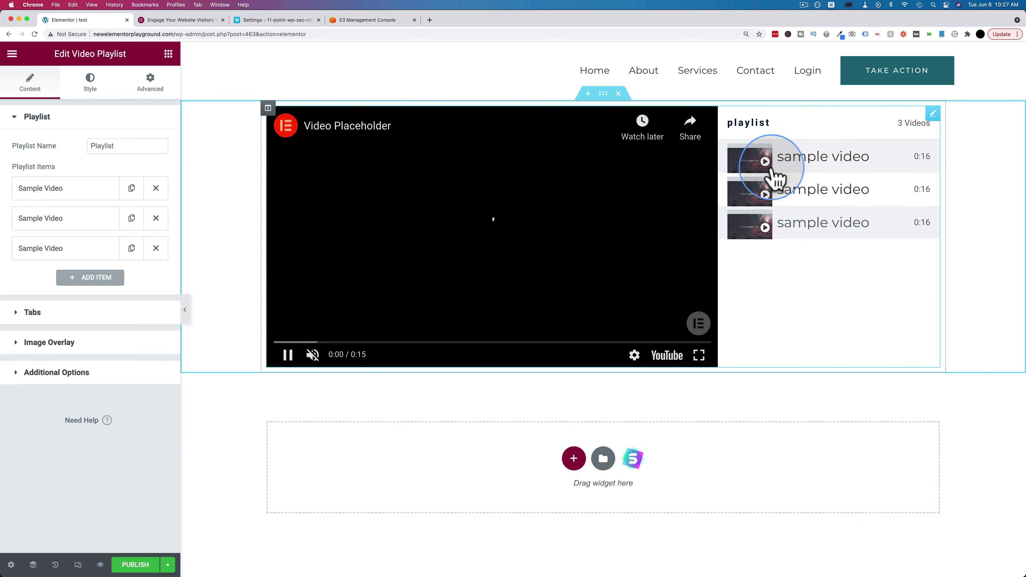
left_click(289, 356)
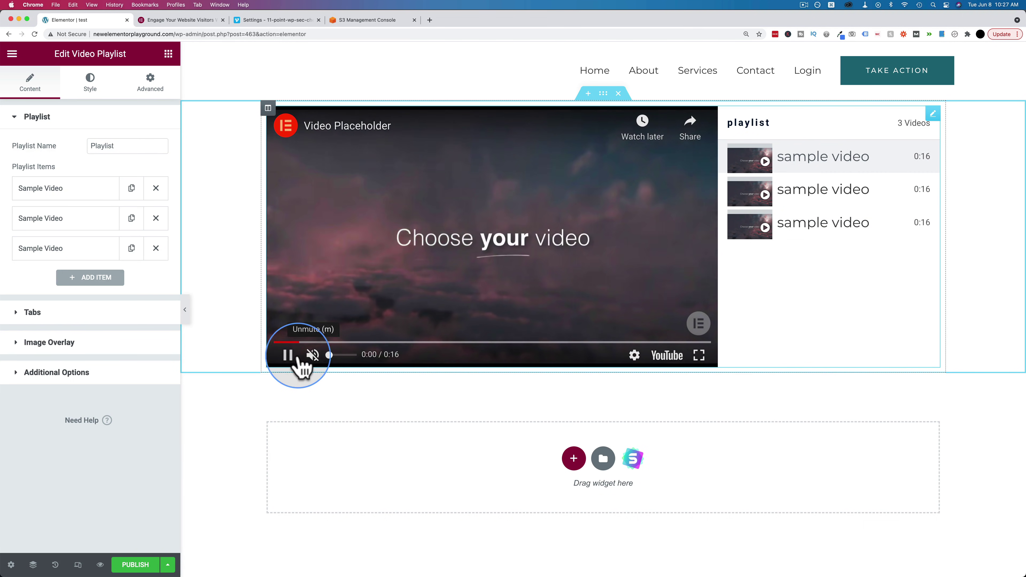
Keep YouTube as the first playlist item's type and fetch the video data from its existing link
left_click(55, 190)
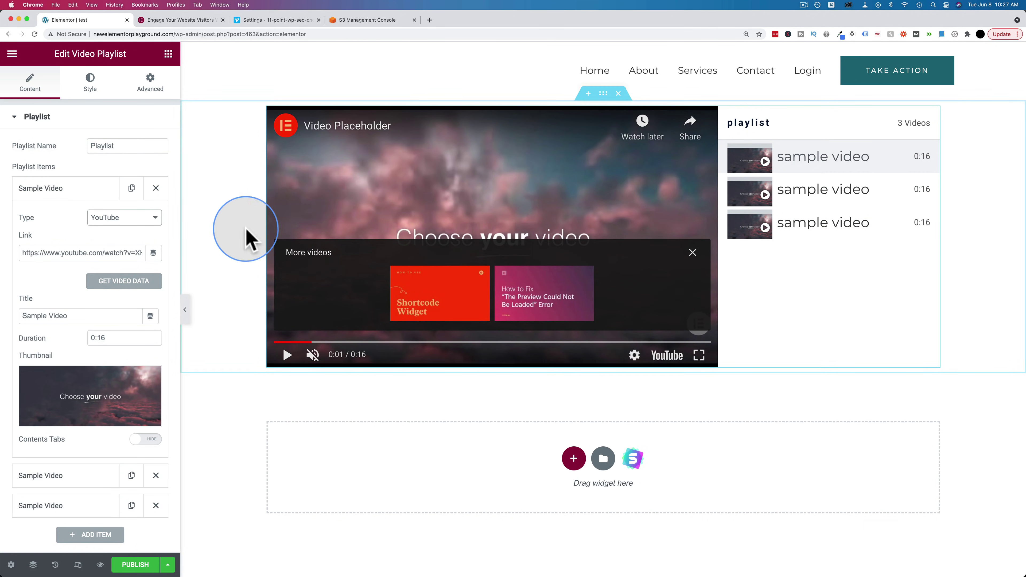
left_click(126, 220)
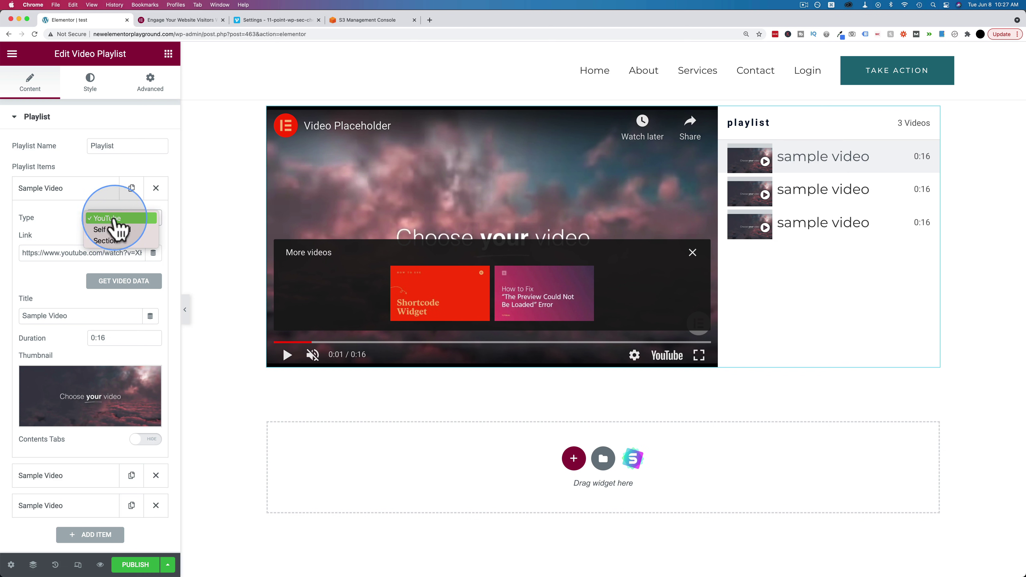
left_click(108, 220)
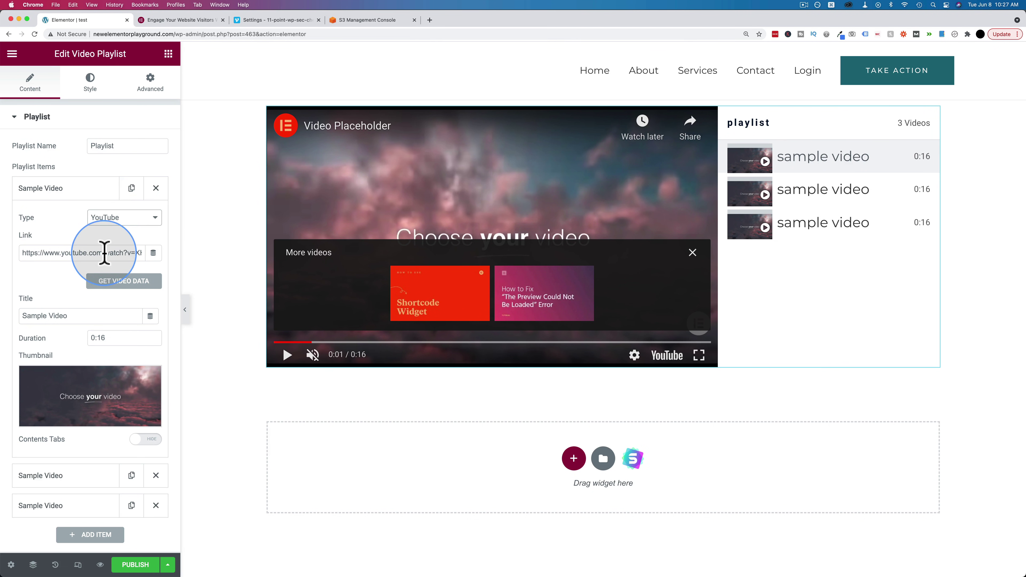
left_click_drag(25, 253, 171, 255)
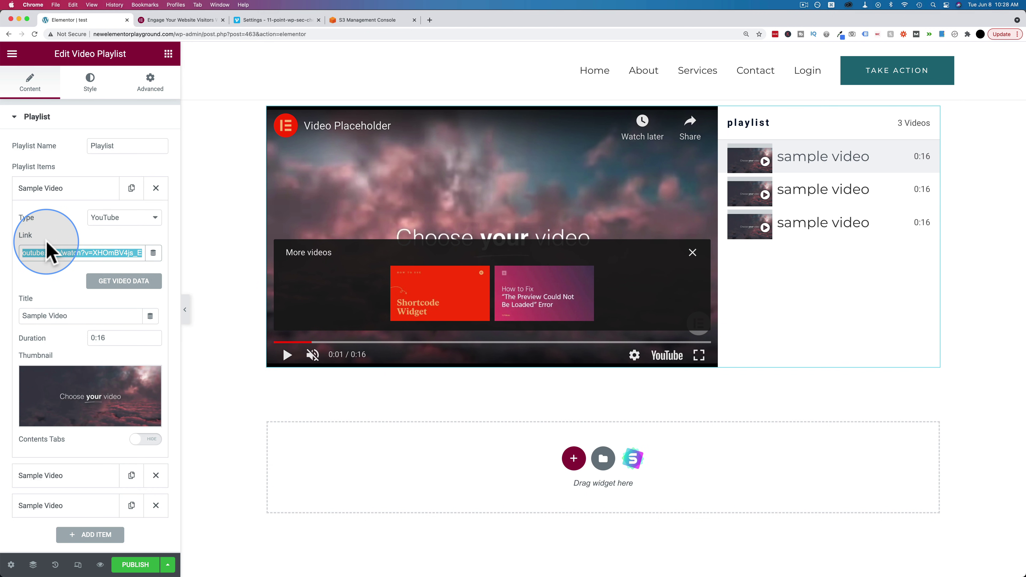
left_click_drag(46, 252, 21, 253)
left_click(44, 269)
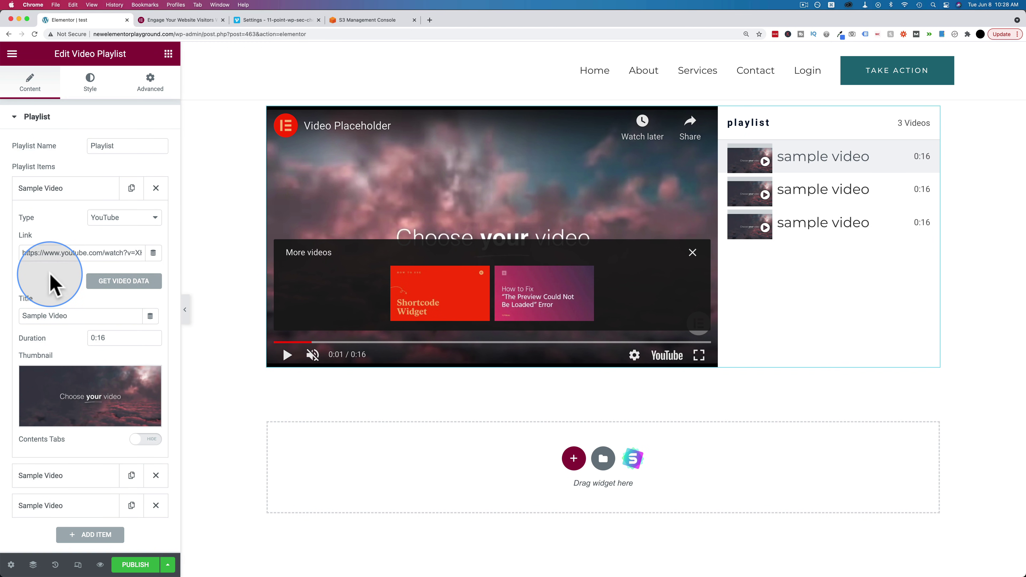
scroll(48, 278, "down", 3)
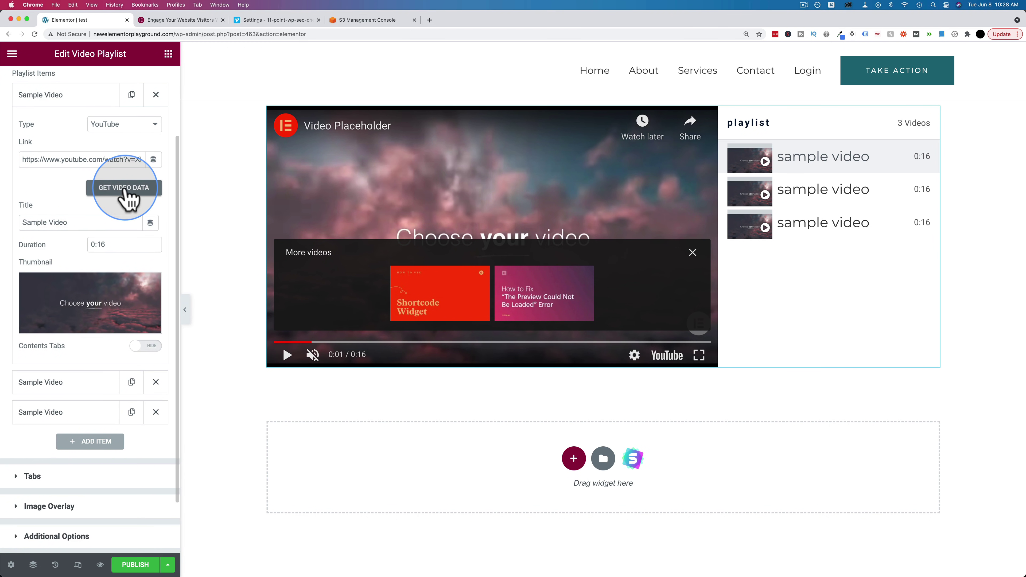
left_click(114, 198)
left_click_drag(87, 221, 8, 230)
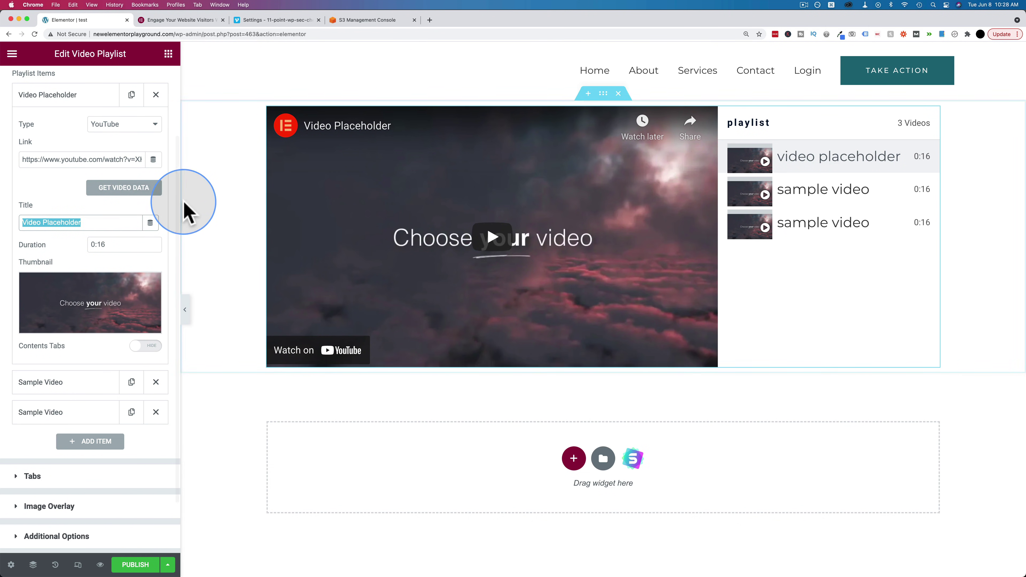
left_click_drag(119, 239, 76, 252)
Enable Contents Tabs for the first playlist item and select the first tab's placeholder text
scroll(69, 255, "down", 3)
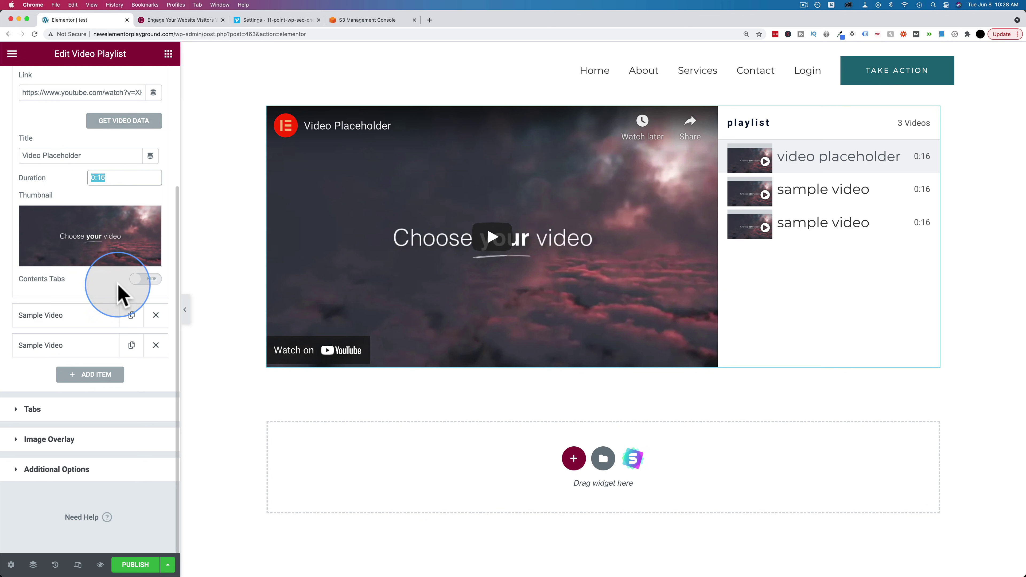
left_click(138, 283)
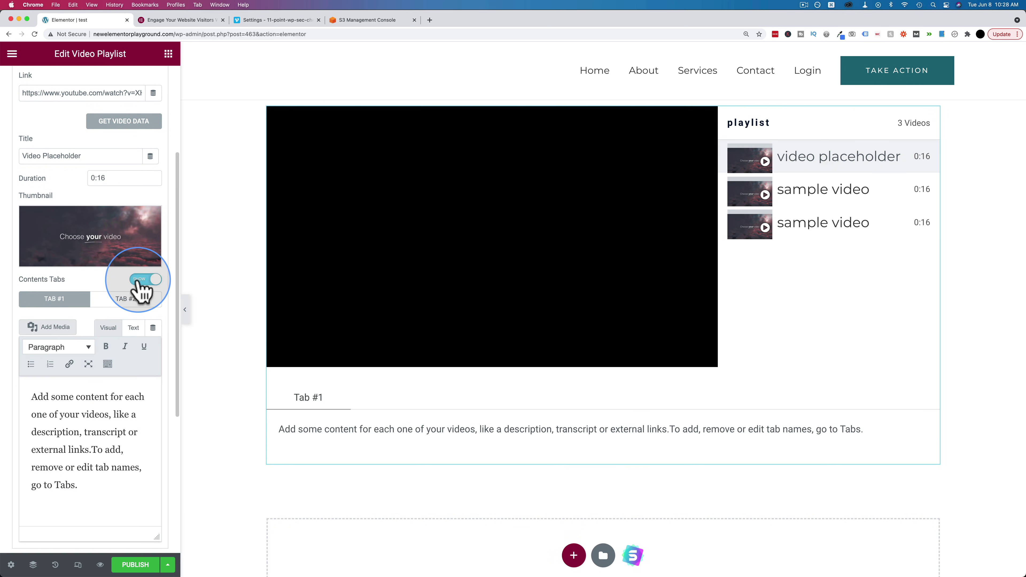
scroll(101, 287, "down", 4)
scroll(365, 331, "down", 2)
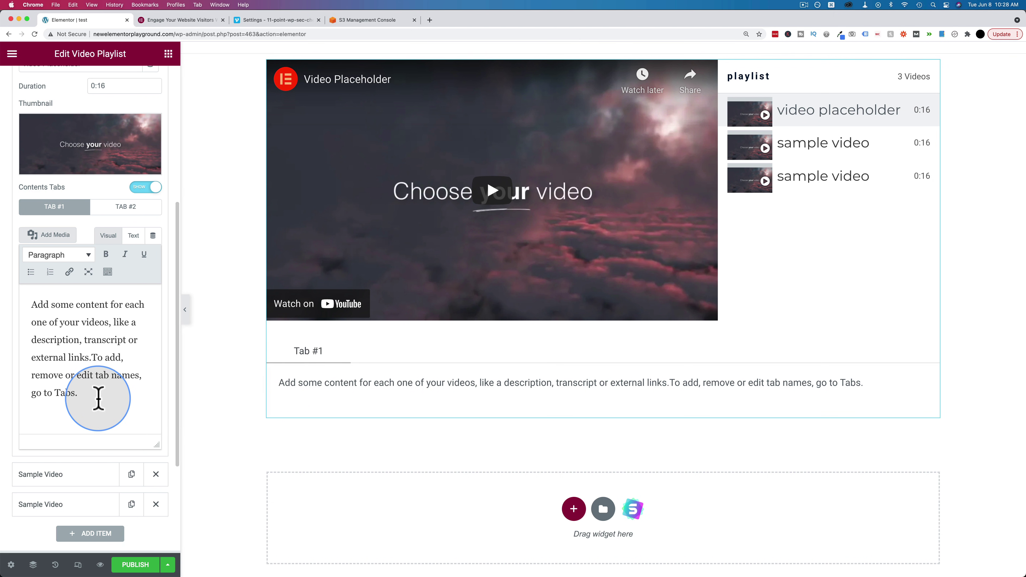
left_click_drag(96, 401, 11, 298)
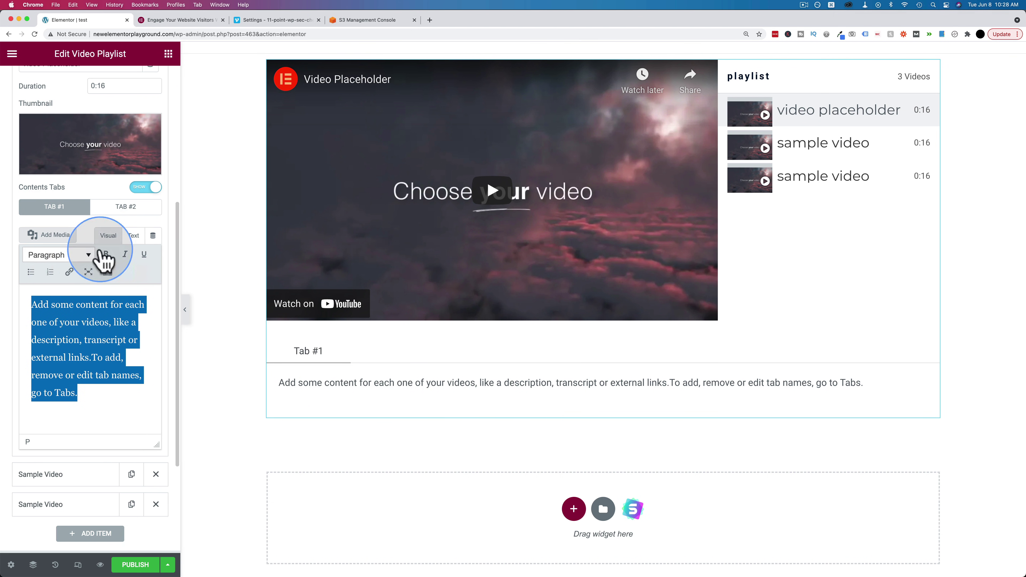
Enter "test" as the Tab #2 content and switch the preview back to Tab #1
left_click(124, 212)
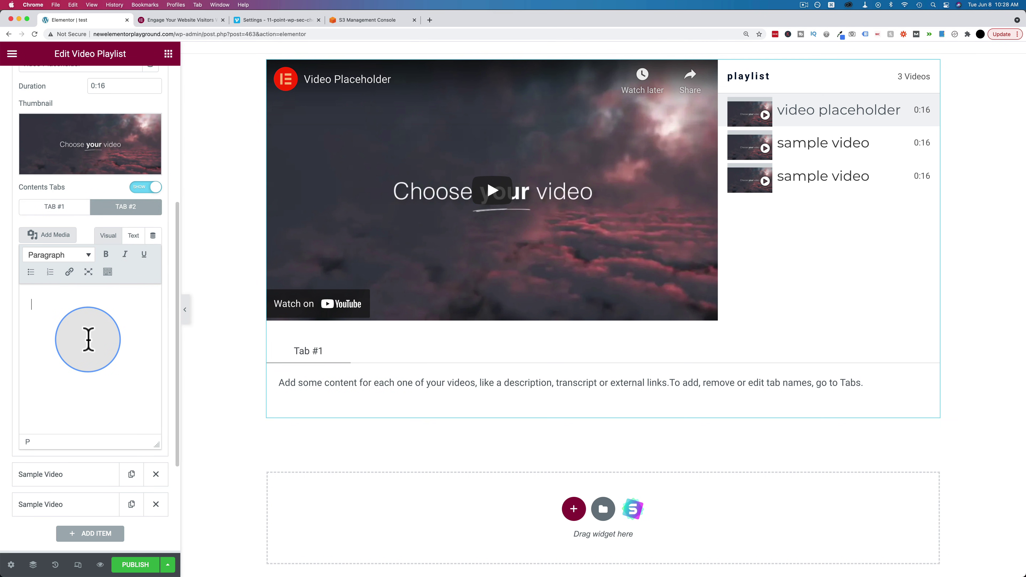
type("test")
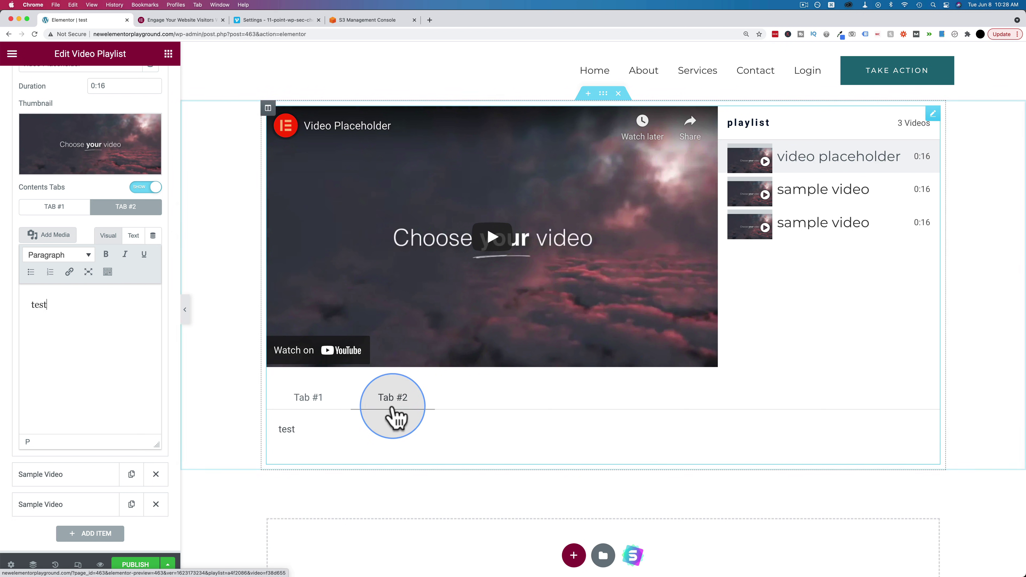
left_click(314, 402)
Lengthen the Tab #1 content by pasting copies of its placeholder paragraph repeatedly beneath the original
scroll(61, 307, "up", 3)
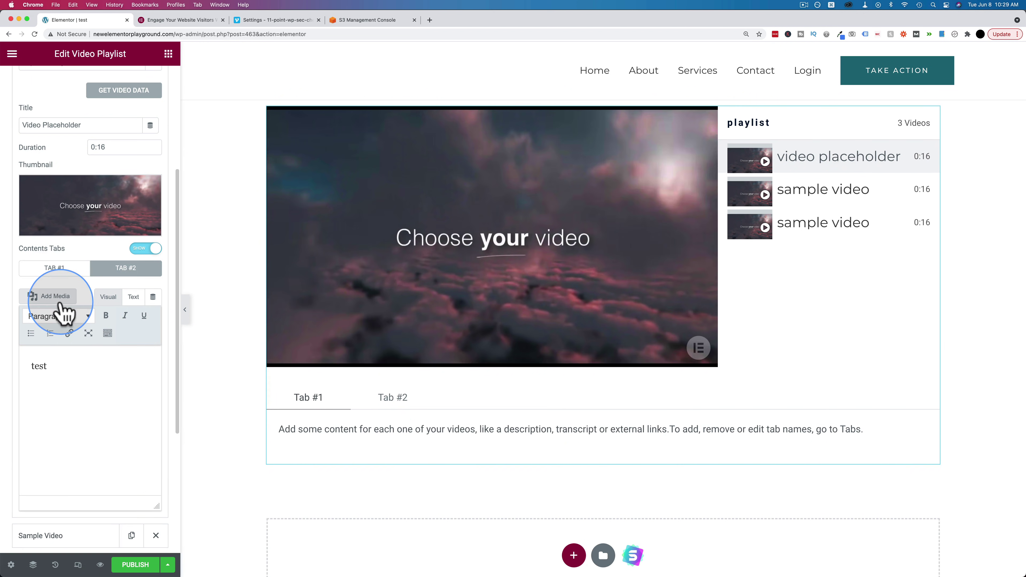
left_click(59, 270)
left_click_drag(103, 458, 33, 370)
key("super+c")
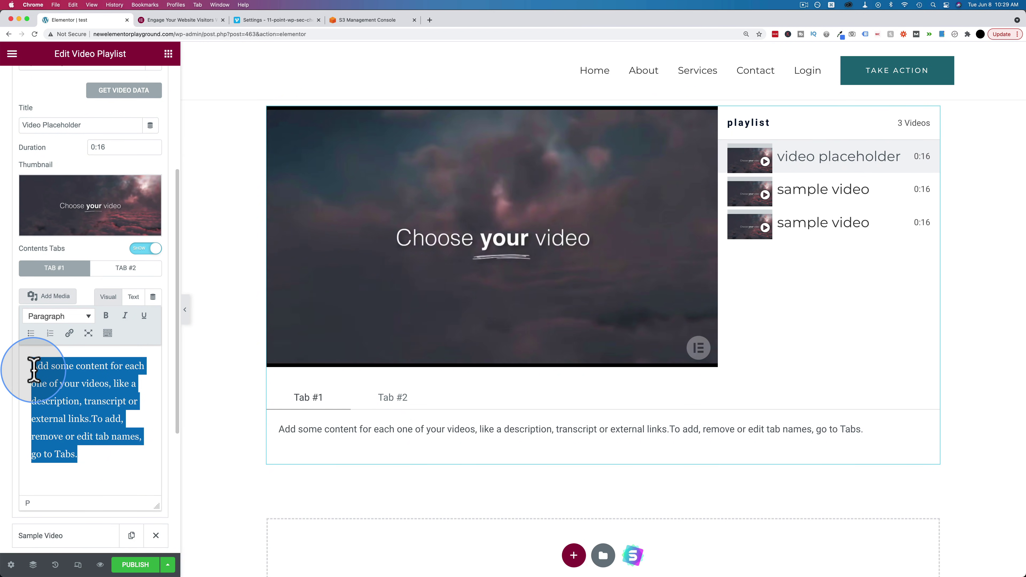
left_click(86, 452)
key("Return")
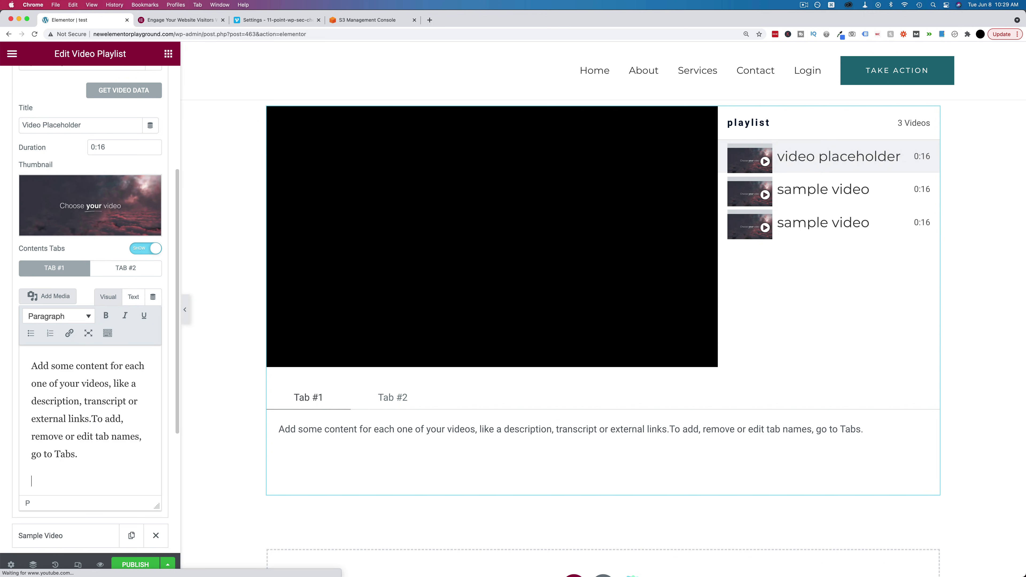
key("super+v")
key("super+v")
key("super+v")
key("super+v")
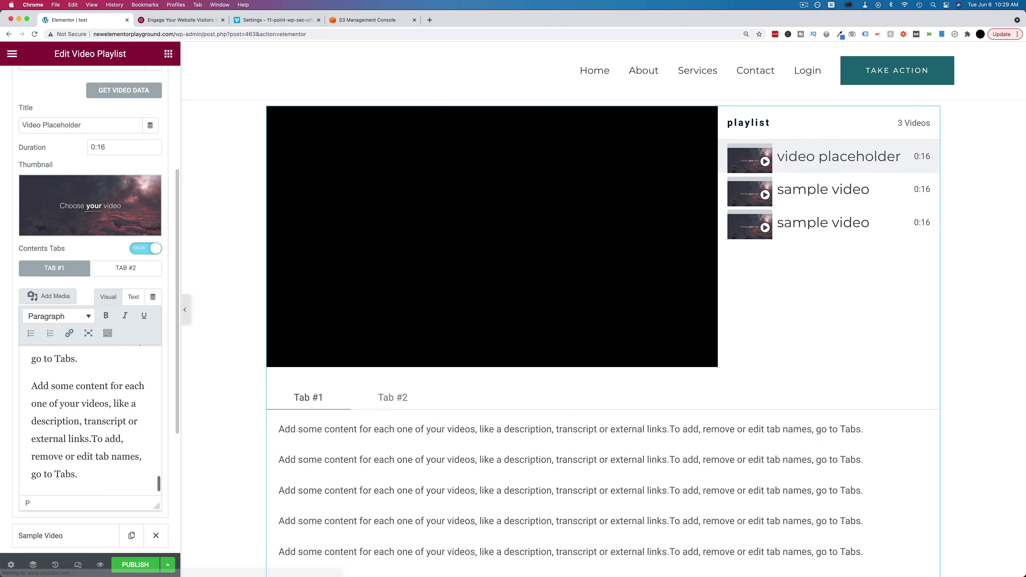
left_click(184, 436)
scroll(367, 419, "down", 10)
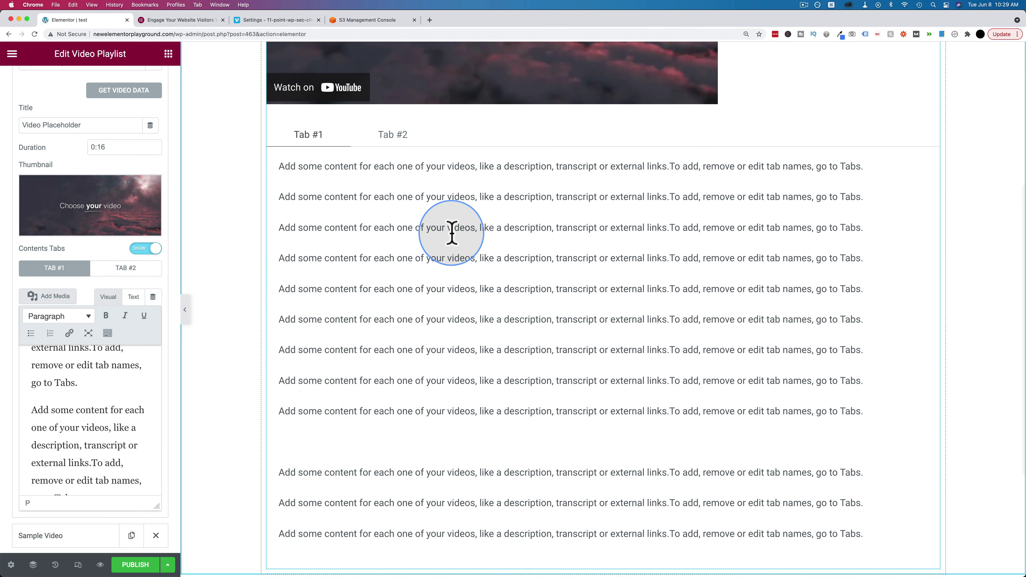
scroll(451, 233, "down", 1)
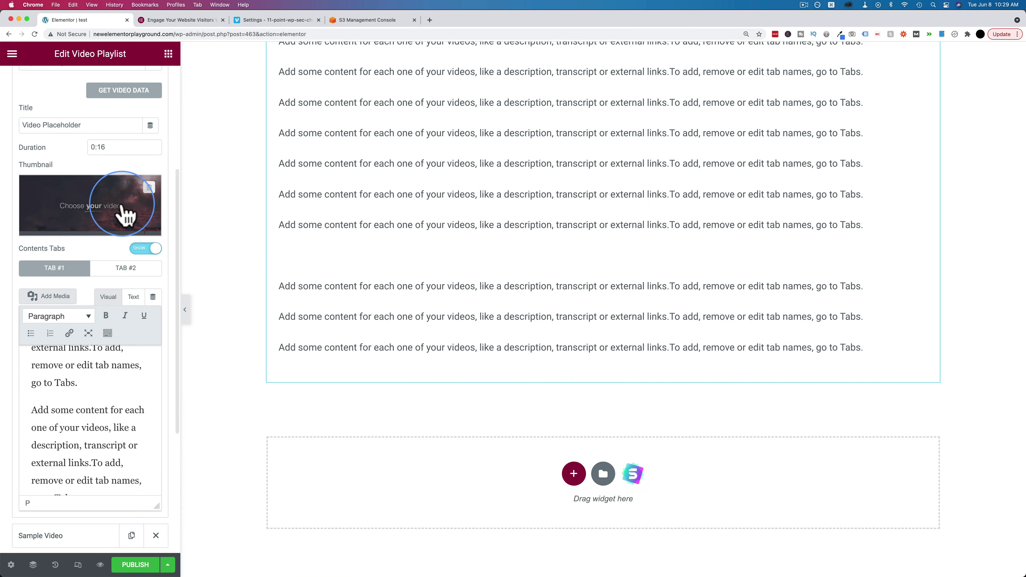
Make the playlist's content tabs collapsible
scroll(75, 121, "up", 10)
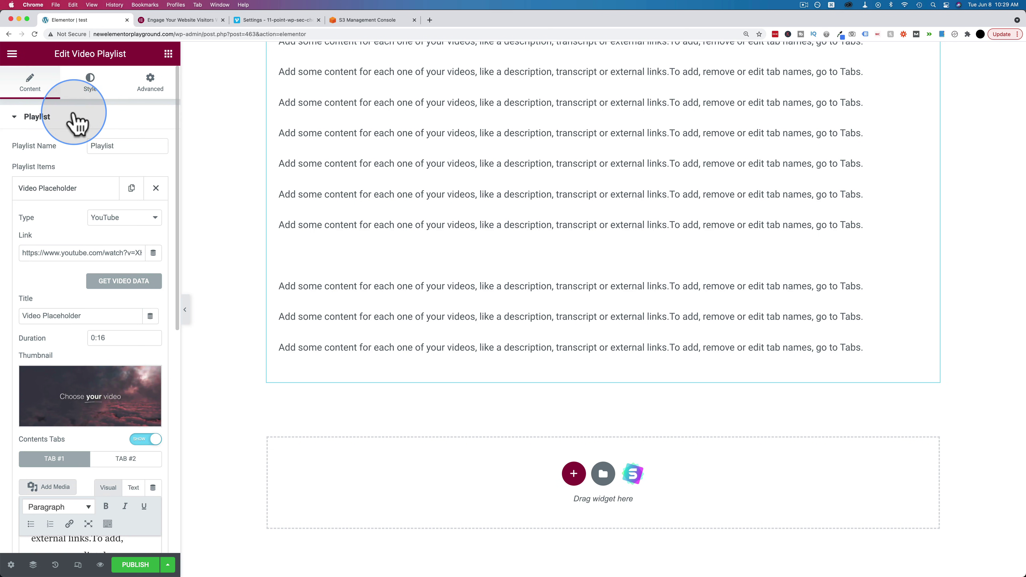
left_click(57, 119)
left_click(59, 152)
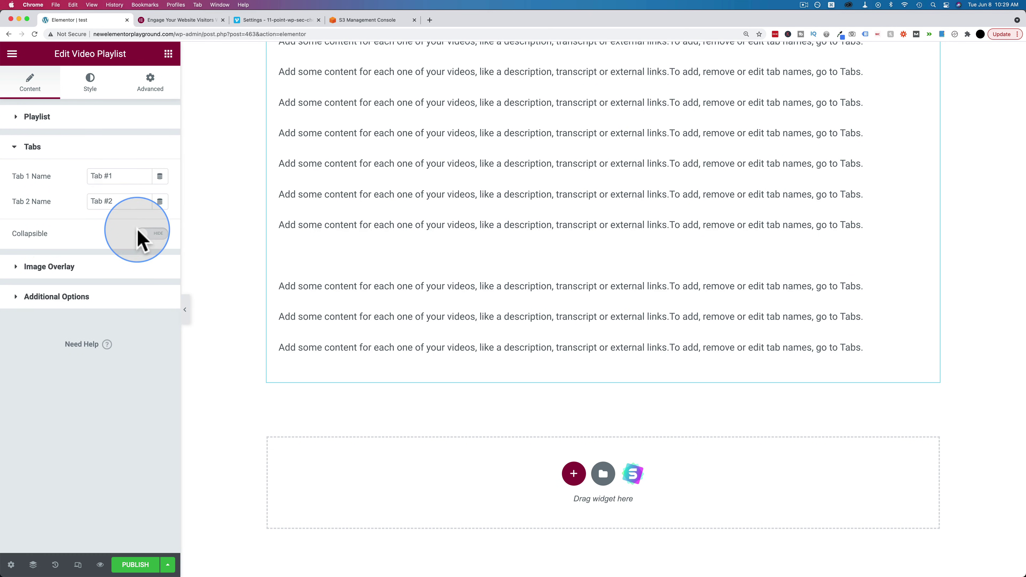
left_click(144, 235)
scroll(235, 391, "down", 4)
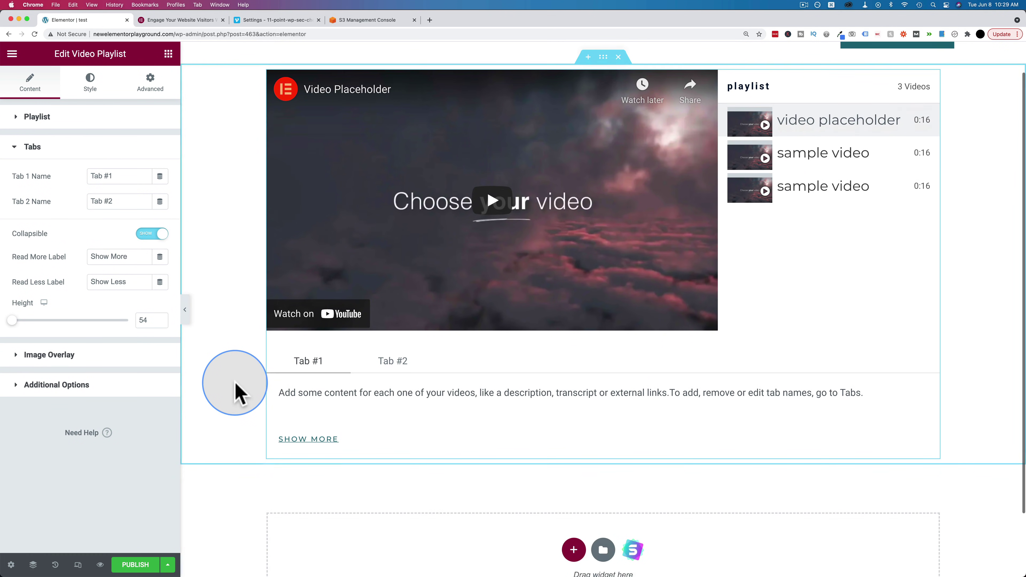
Try to expand and collapse the Tab #1 content through its Show More link in the preview
left_click(320, 390)
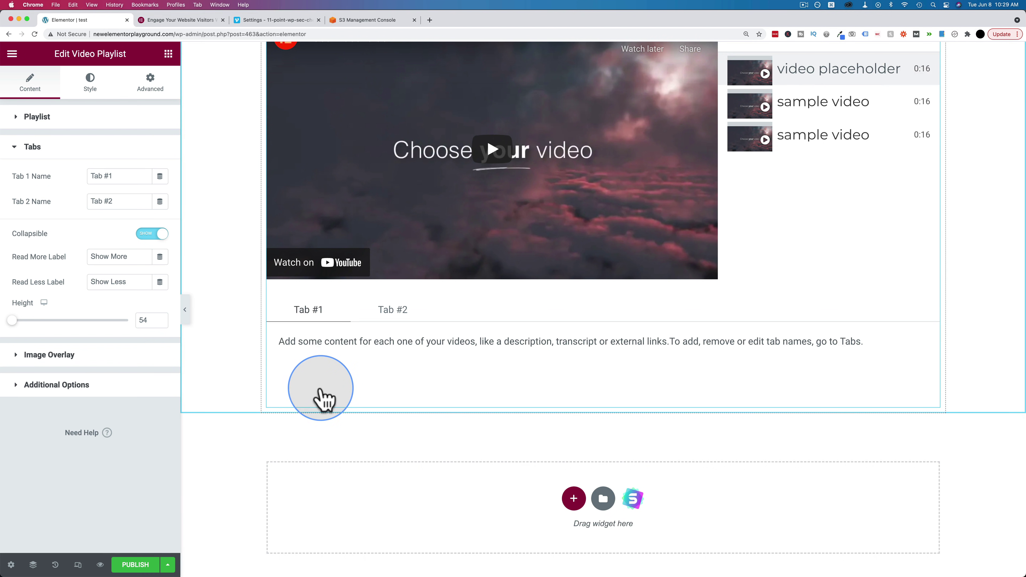
left_click(307, 400)
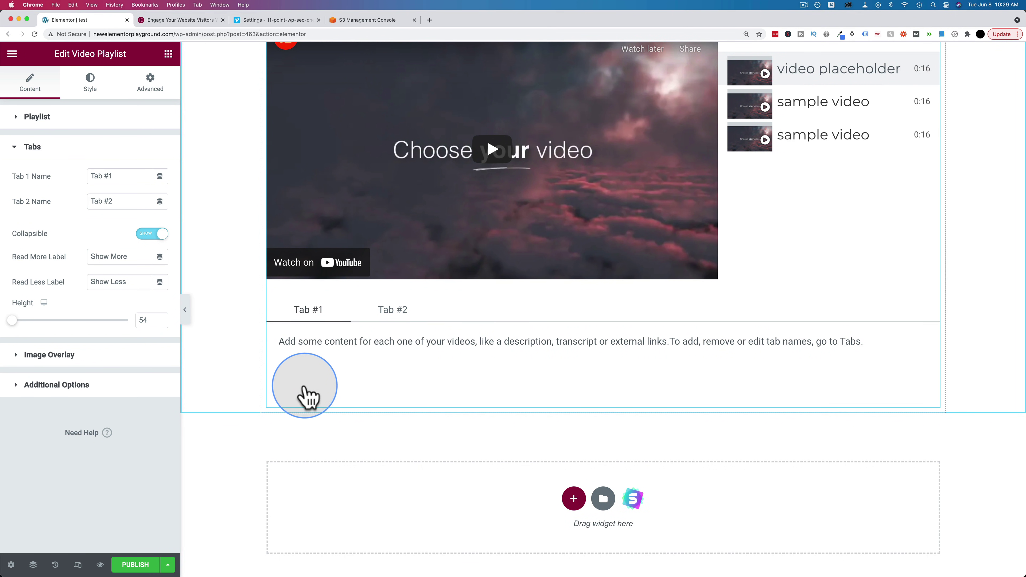
left_click(311, 388)
left_click(306, 386)
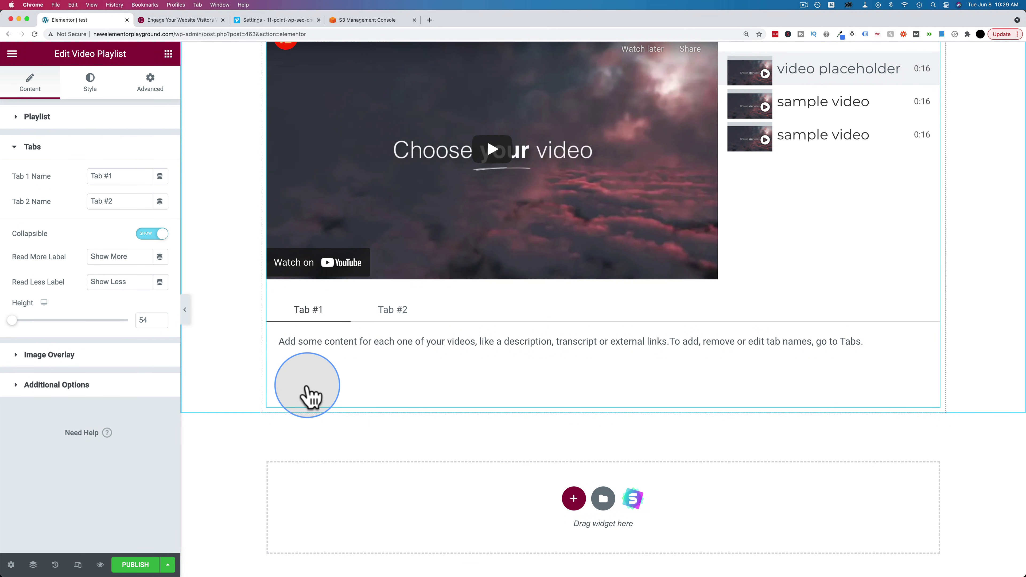
left_click(317, 424)
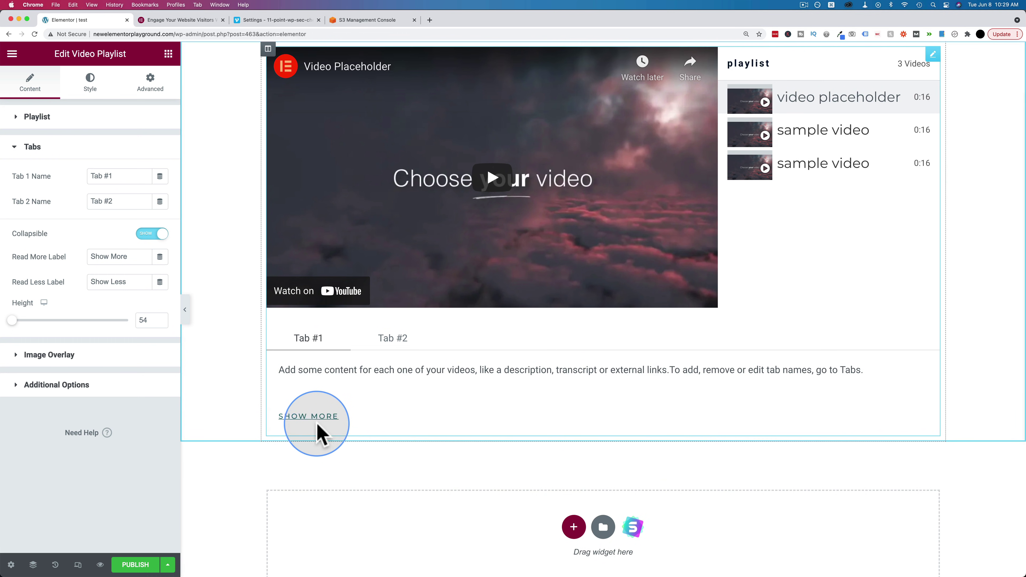
Collapse the expanded Tab #1 content in the preview and look over the tab name and Read Less label settings
scroll(343, 399, "down", 10)
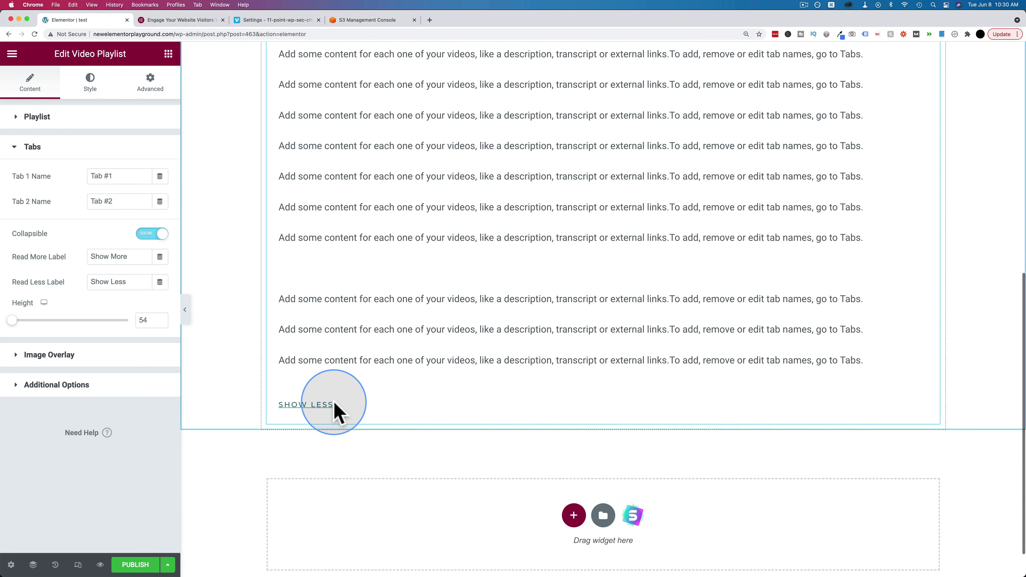
left_click(309, 418)
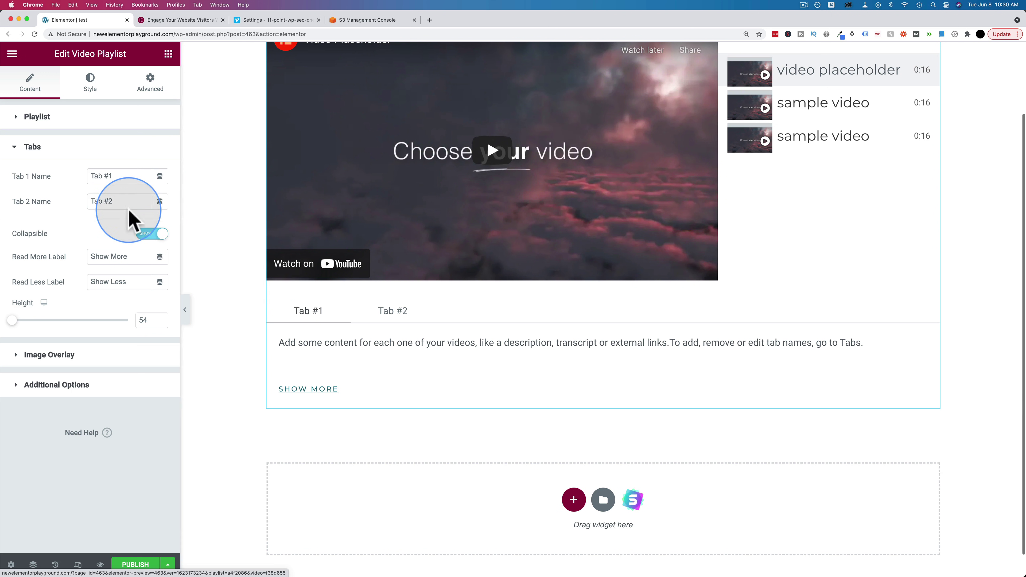
left_click(117, 176)
left_click_drag(92, 199, 115, 201)
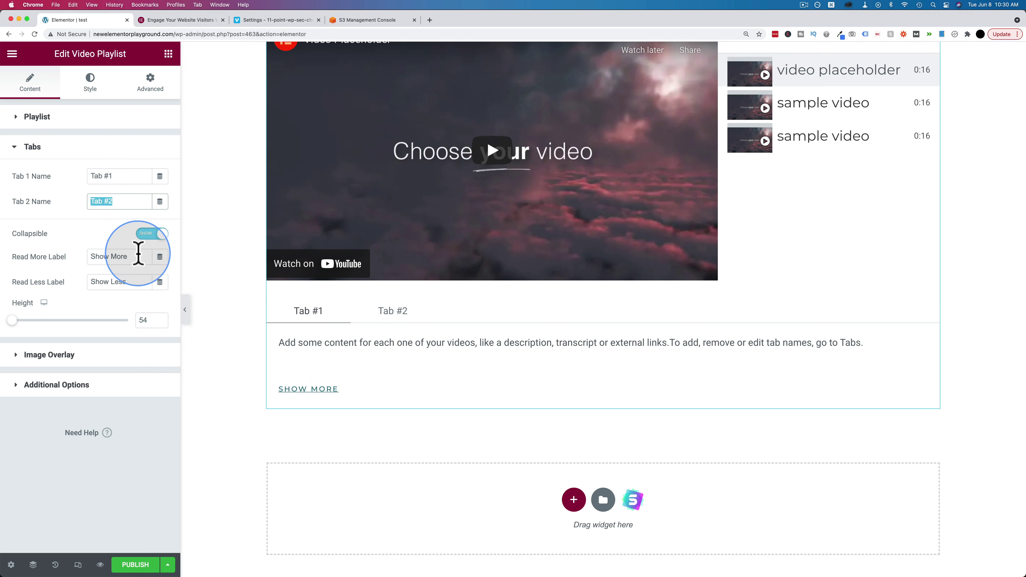
left_click_drag(127, 282, 83, 285)
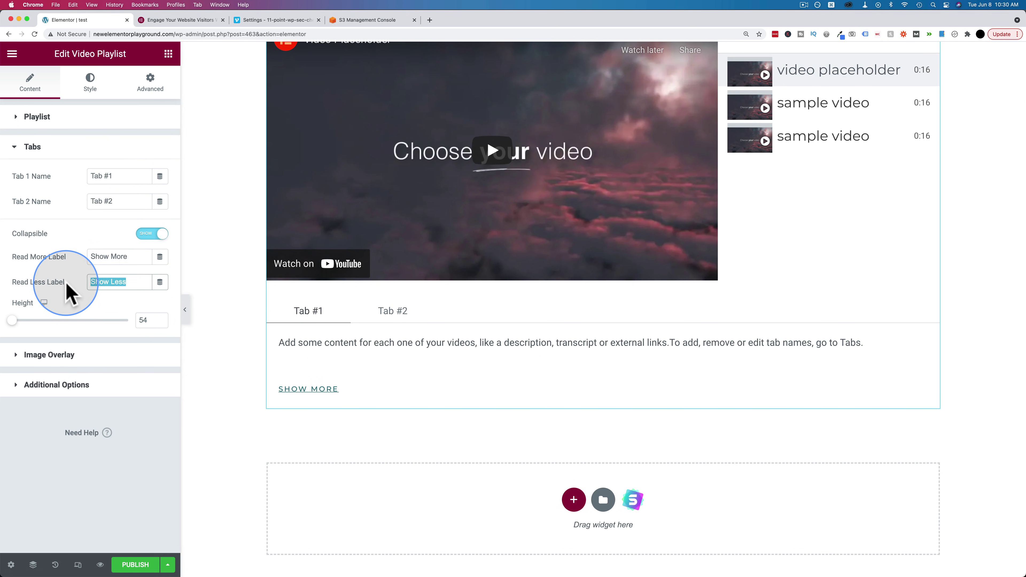
Try collapsed content heights of 149 and 75 for the tabs, and return the height to 54
left_click_drag(12, 324, 37, 323)
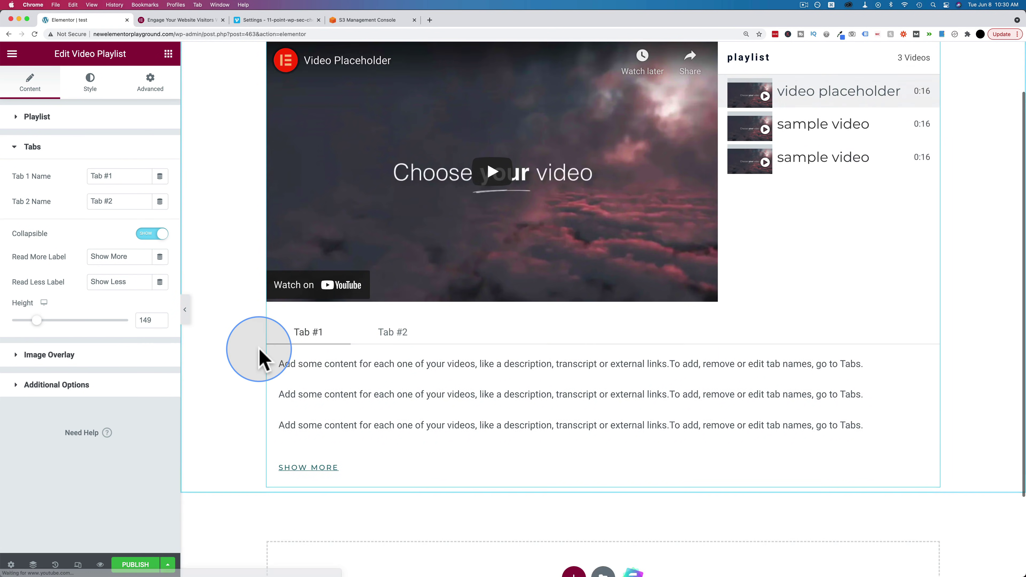
scroll(323, 355, "down", 4)
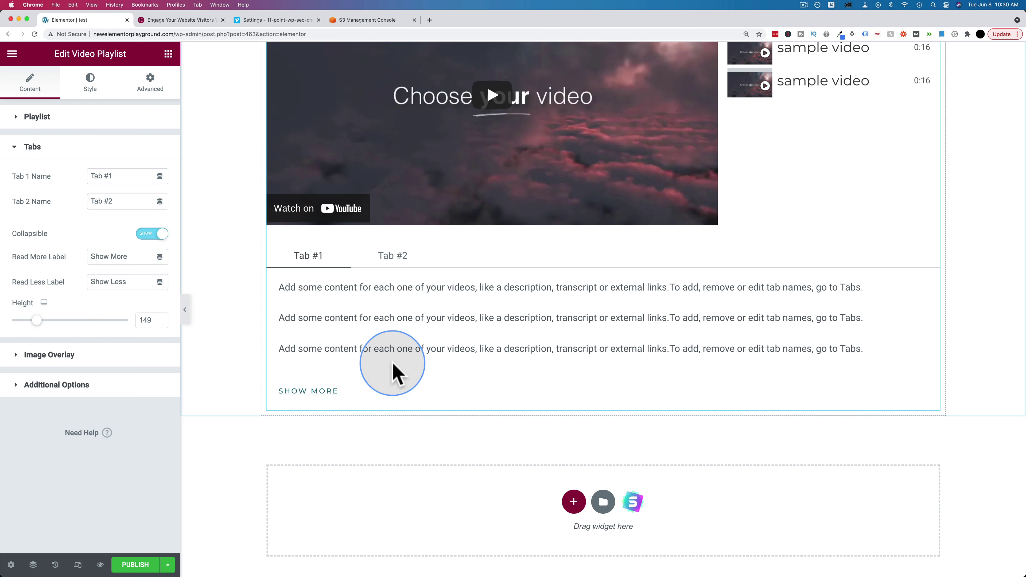
left_click(37, 322)
left_click_drag(37, 323, 18, 323)
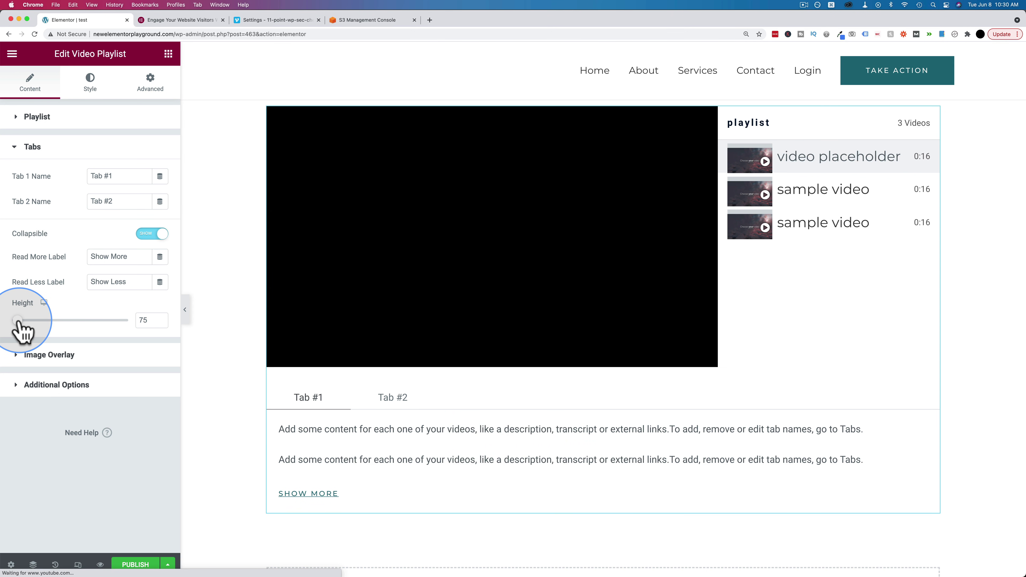
left_click_drag(18, 322, 12, 320)
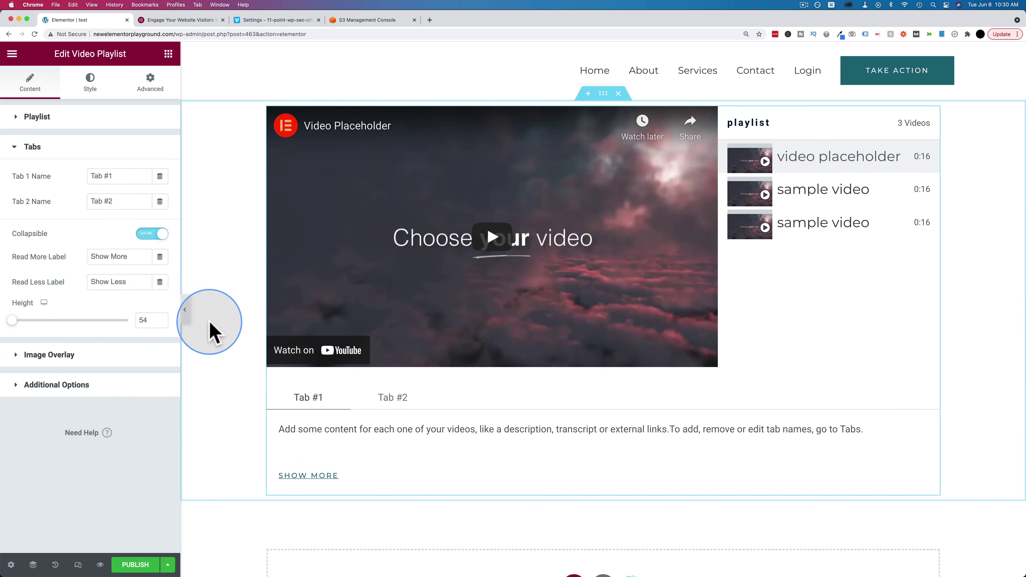
Add a fourth item to the playlist, set its type to Self Hosted and enable its external URL option
left_click(40, 117)
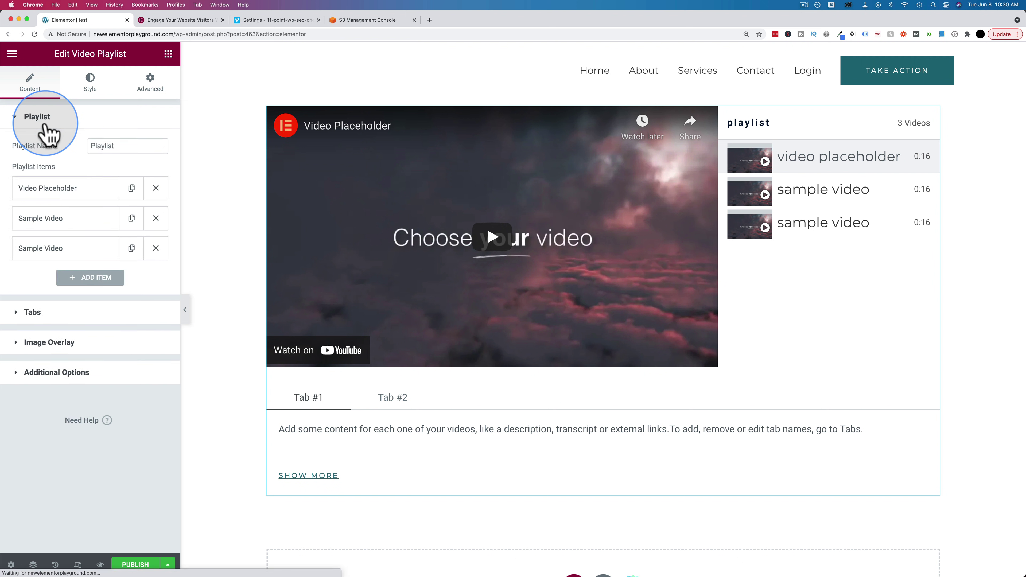
left_click(97, 277)
scroll(104, 279, "down", 5)
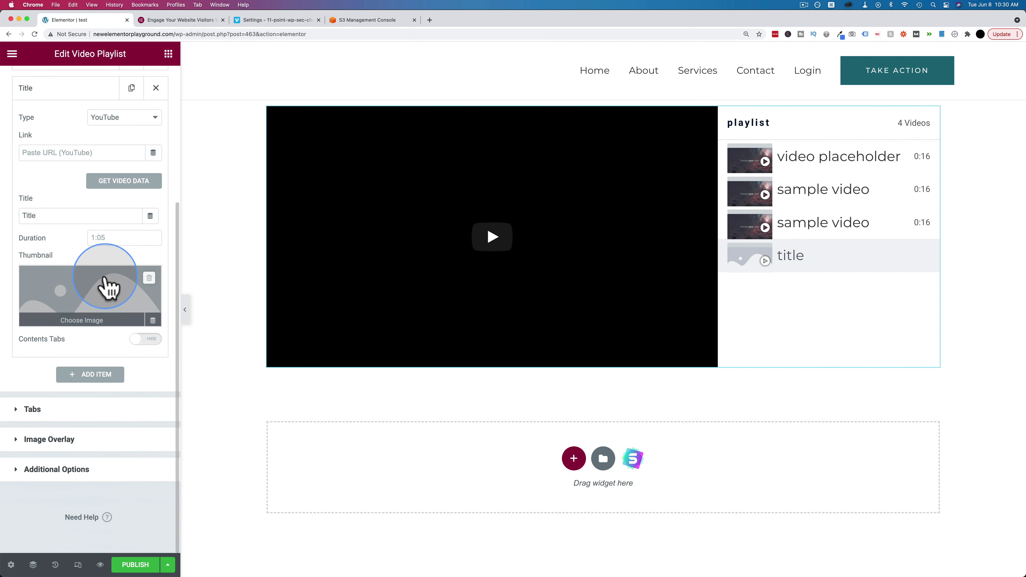
scroll(123, 260, "up", 5)
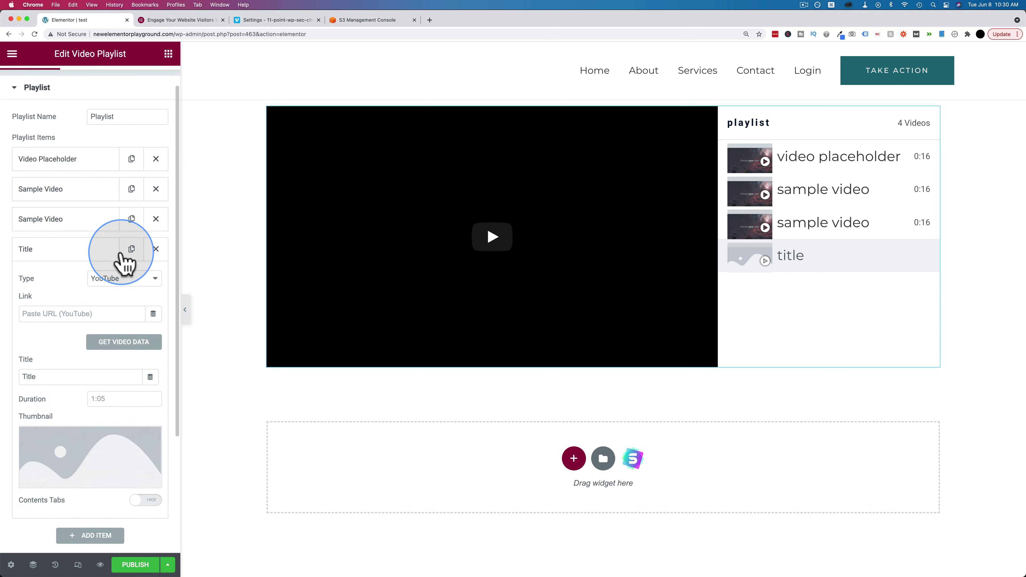
left_click(138, 285)
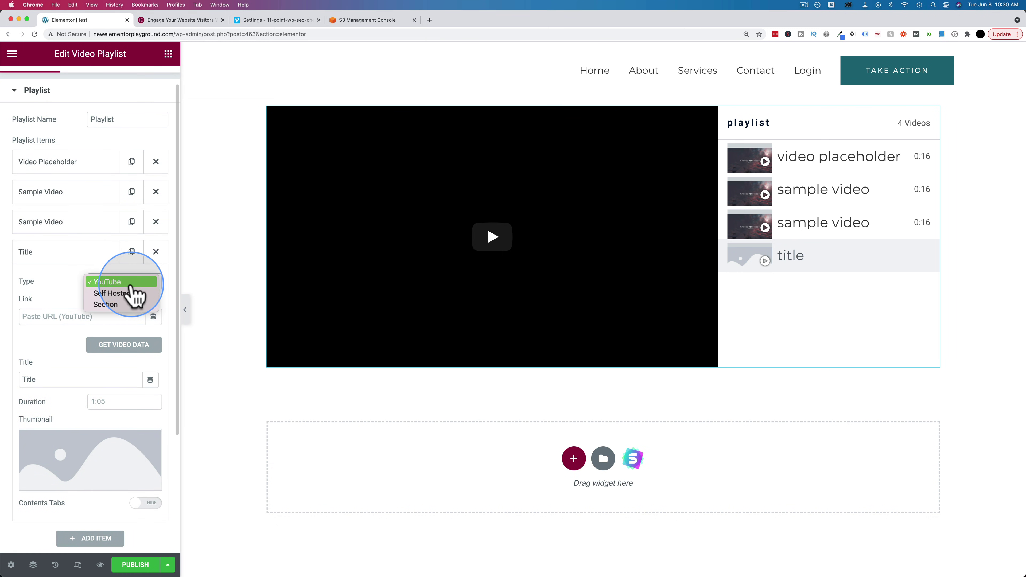
left_click(117, 294)
scroll(93, 275, "down", 2)
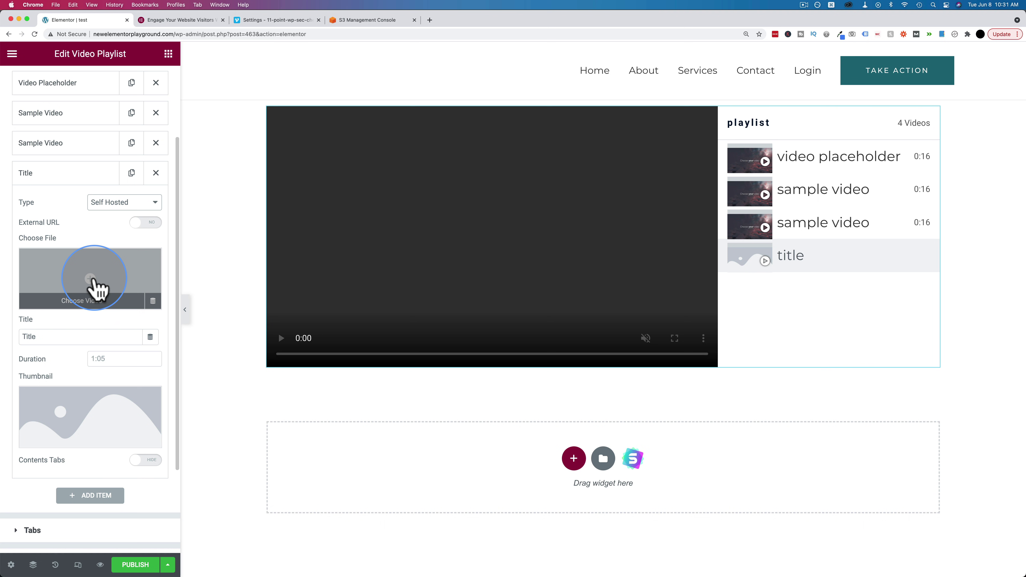
left_click(139, 223)
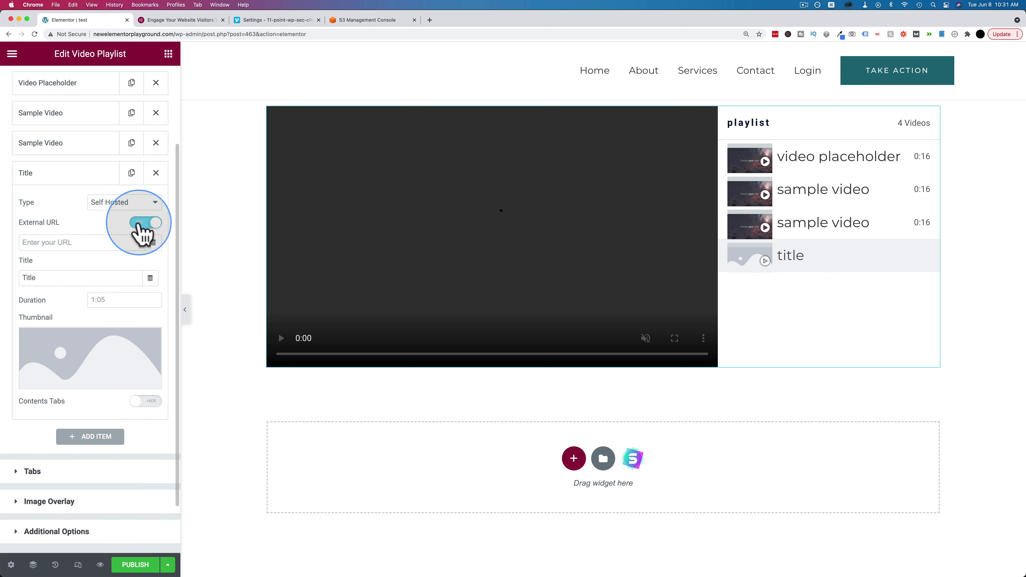
Switch to Vimeo and review who can watch and embed the 11-point-wp-sec-checklist-optin-video
left_click(285, 22)
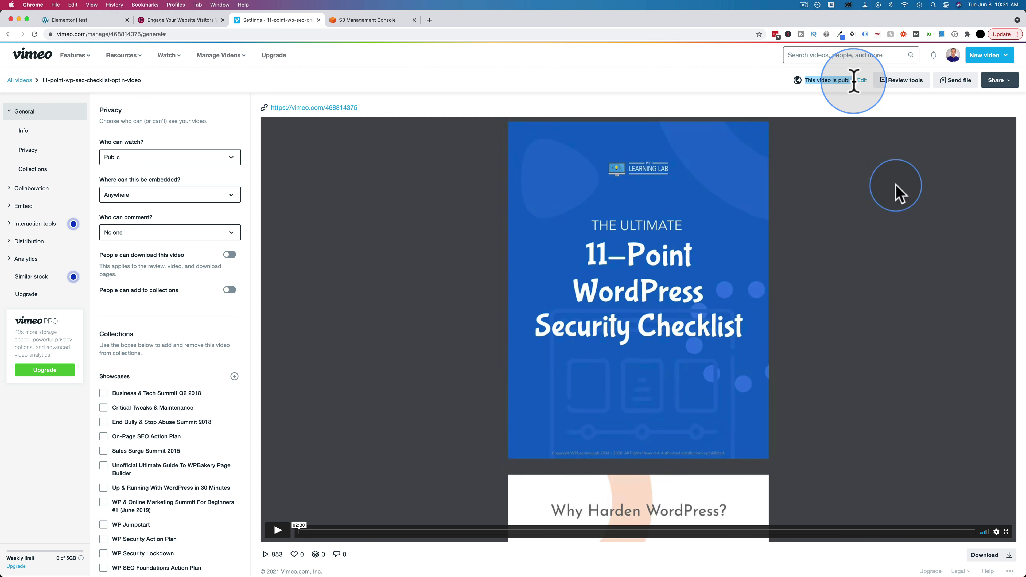
scroll(162, 251, "up", 2)
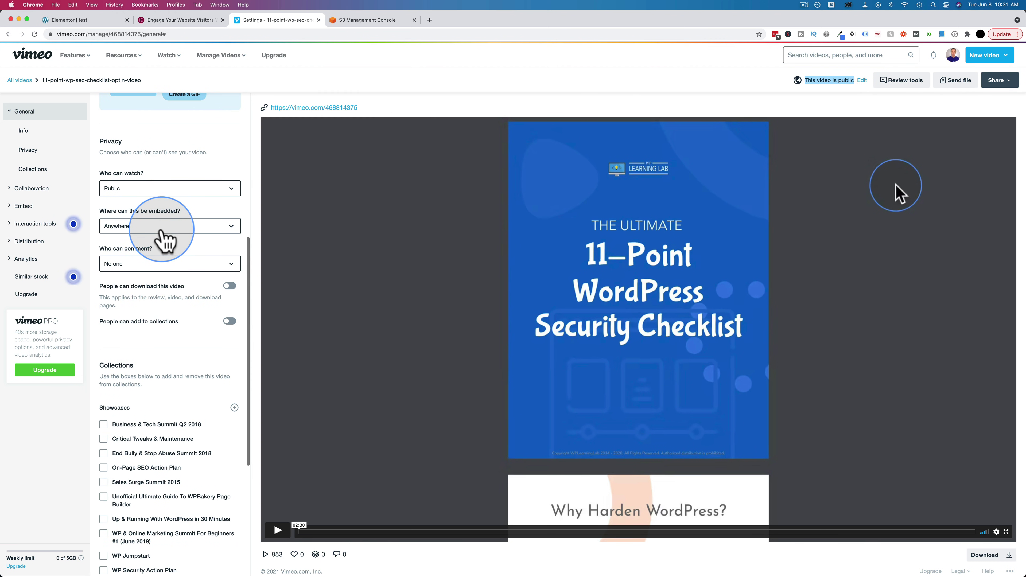
left_click(127, 231)
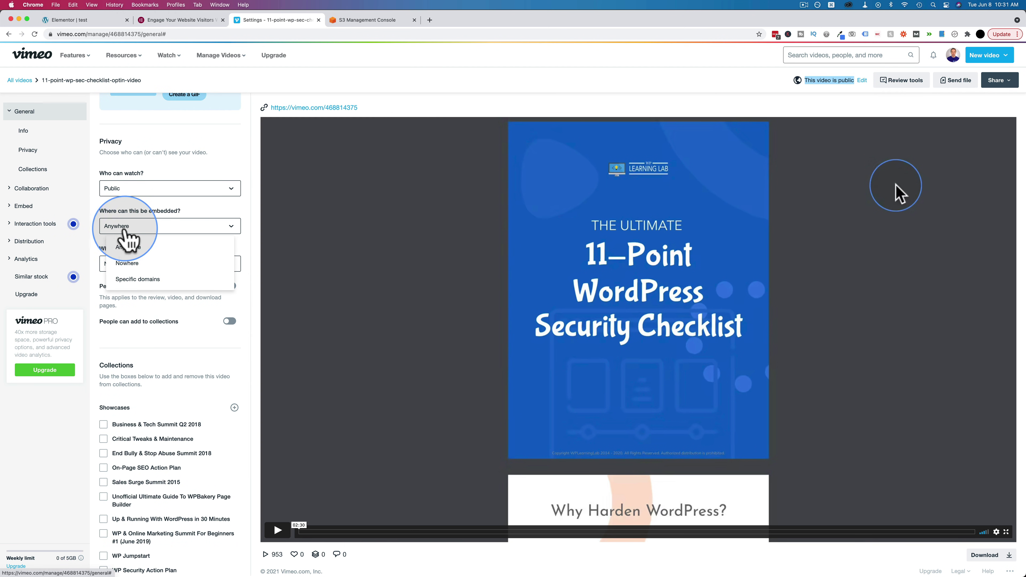
left_click(152, 203)
left_click(138, 189)
left_click(174, 192)
left_click(174, 192)
left_click(133, 275)
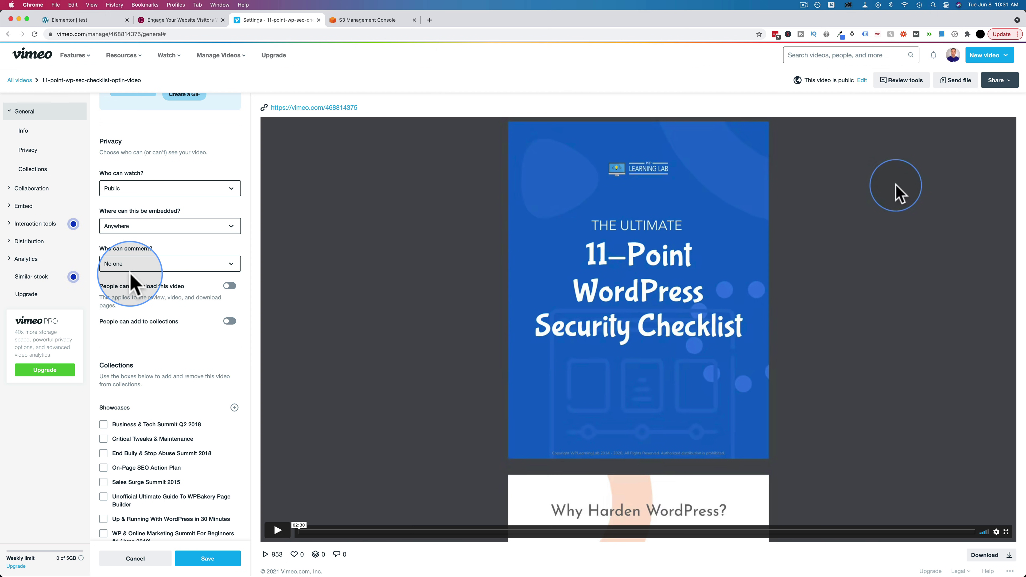
Copy the Vimeo video's share link and paste it as the new Elementor playlist item's external URL
left_click(1008, 84)
left_click(965, 101)
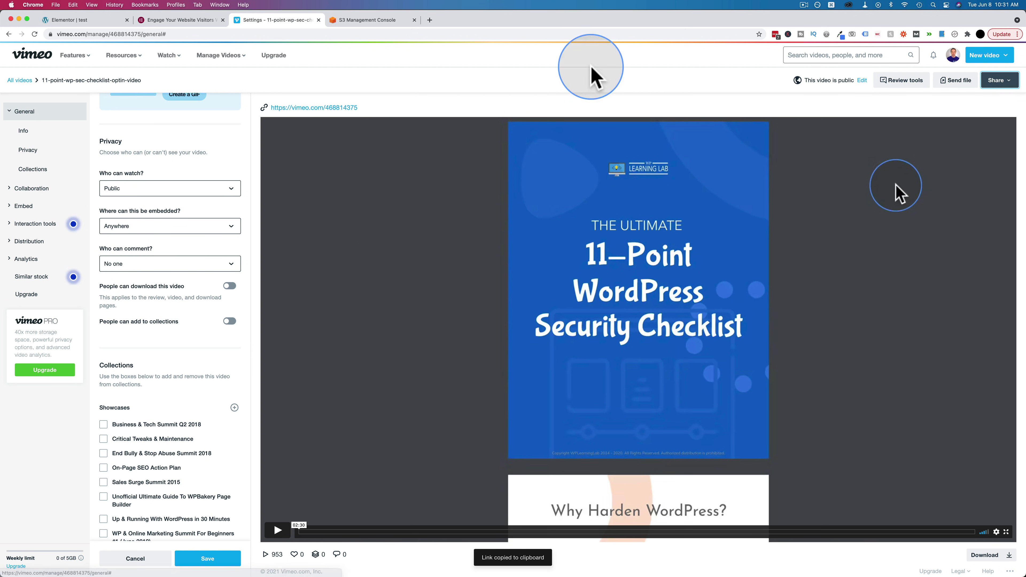
left_click(69, 20)
left_click(72, 244)
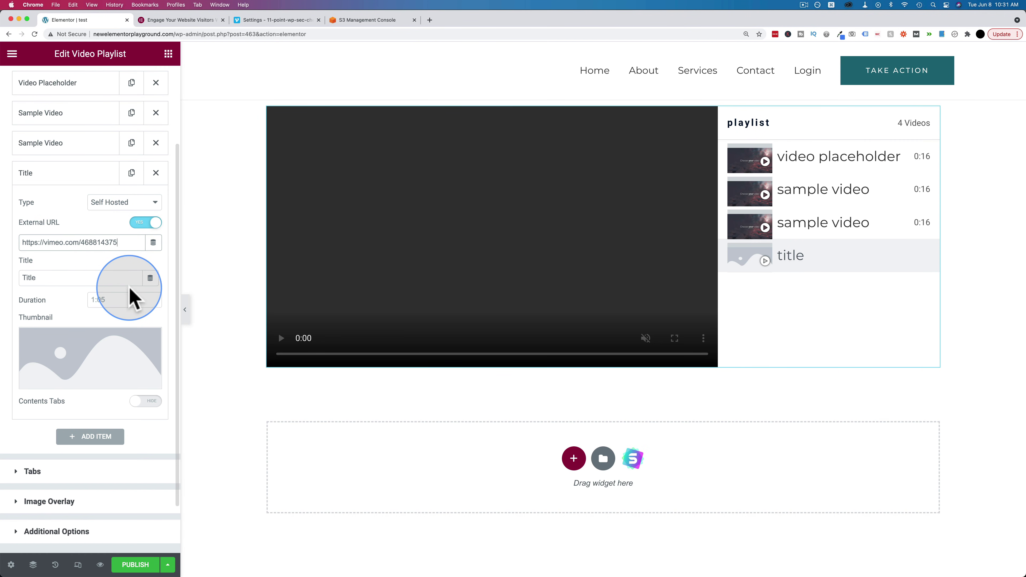
Title the fourth playlist item "This is a video" and set its duration to 2:30
left_click_drag(33, 278, 8, 288)
type("This")
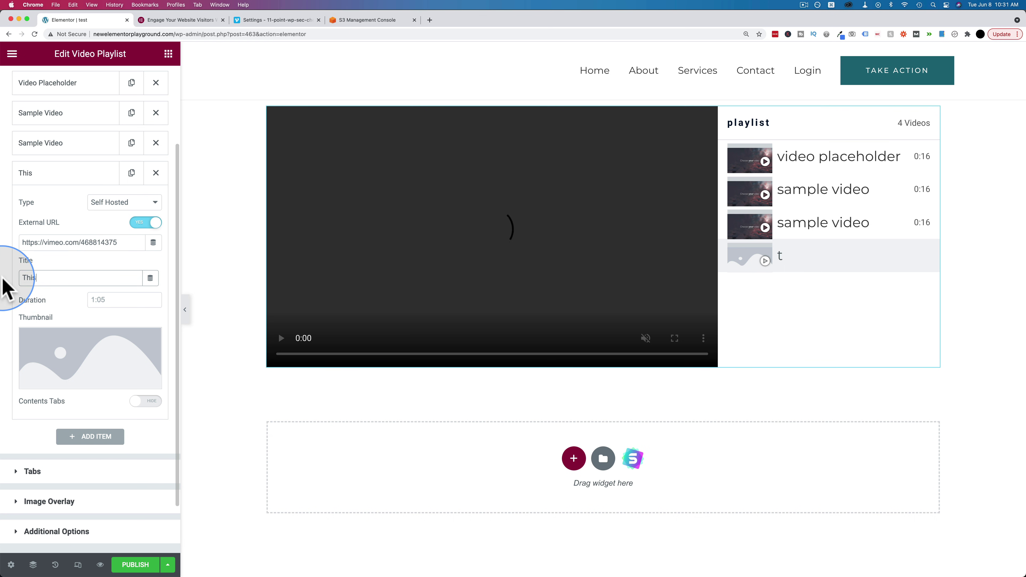
type(" is a video")
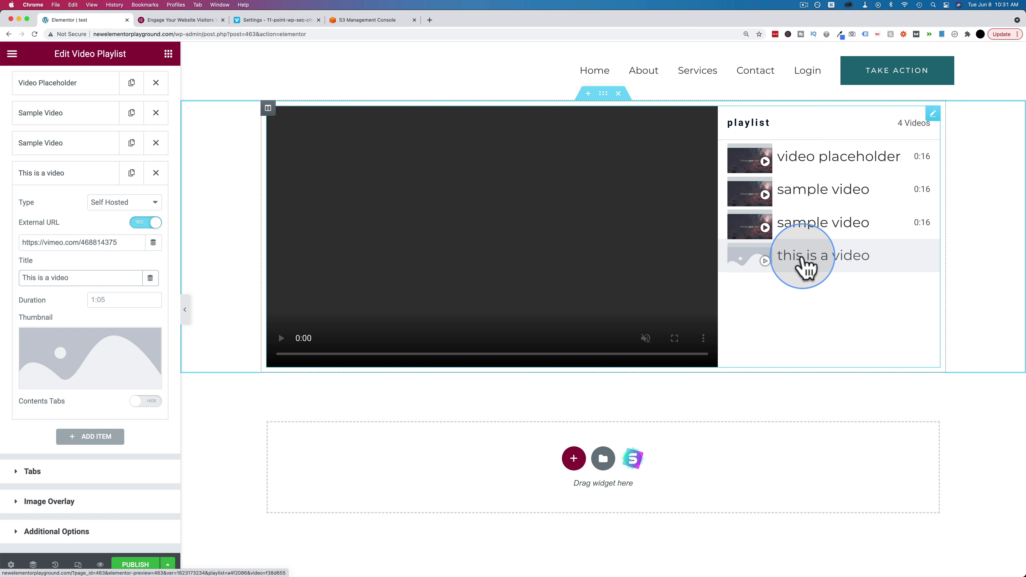
left_click(33, 300)
type("2:30")
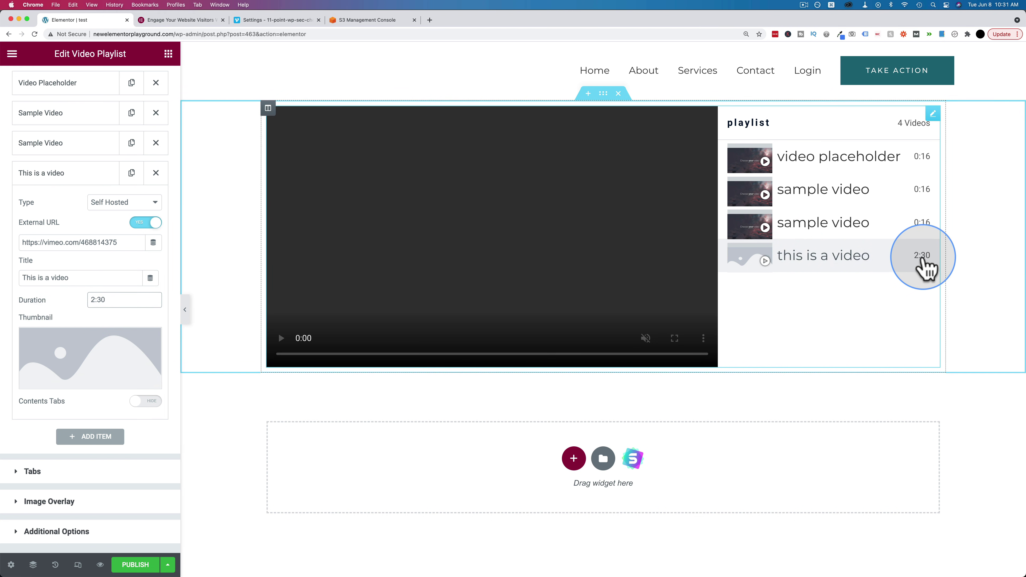
Try showing the contents tabs for the "This is a video" item, and hide them again
mouse_move(92, 353)
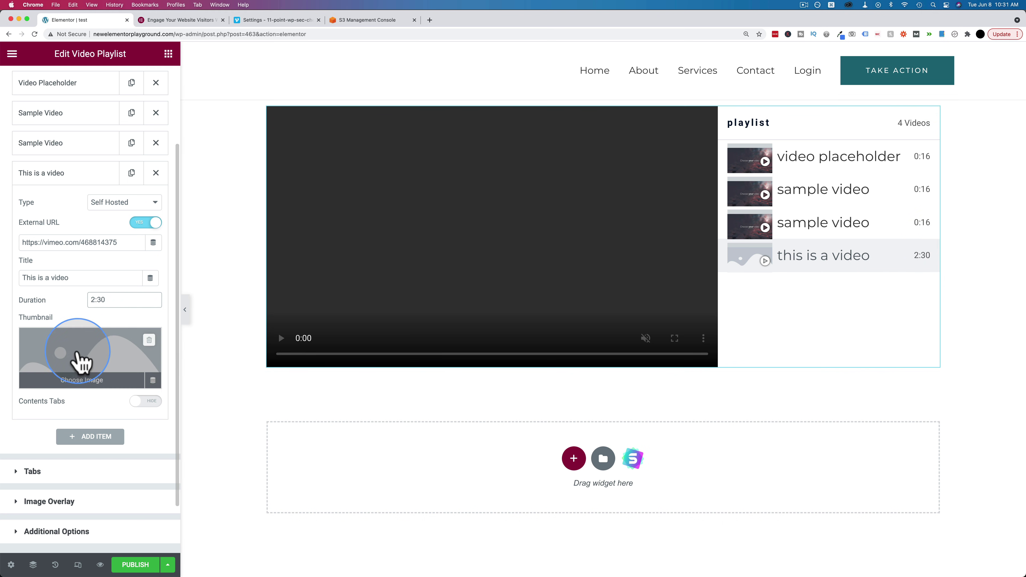
scroll(127, 343, "down", 3)
left_click(149, 341)
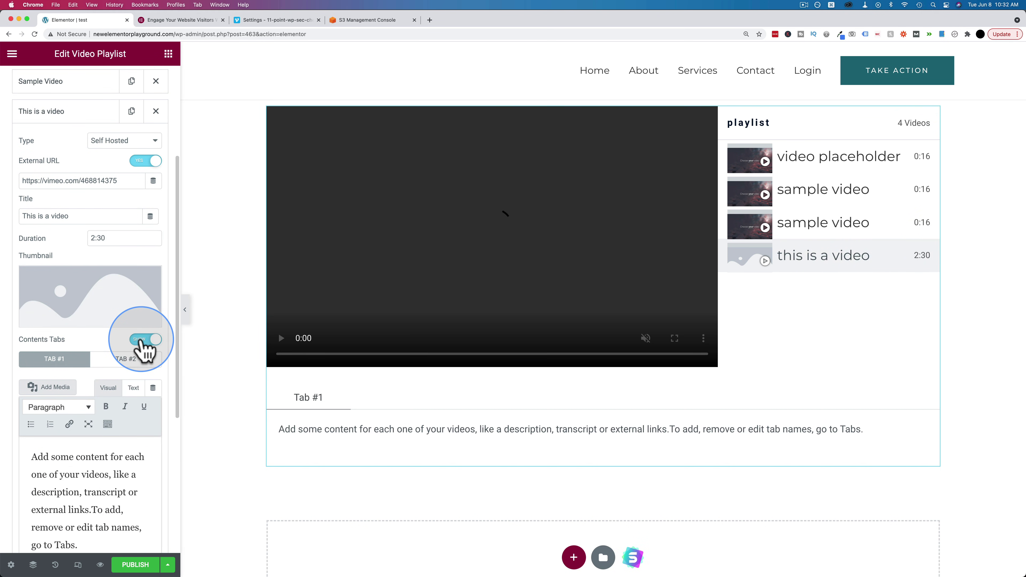
left_click(150, 341)
scroll(110, 270, "up", 3)
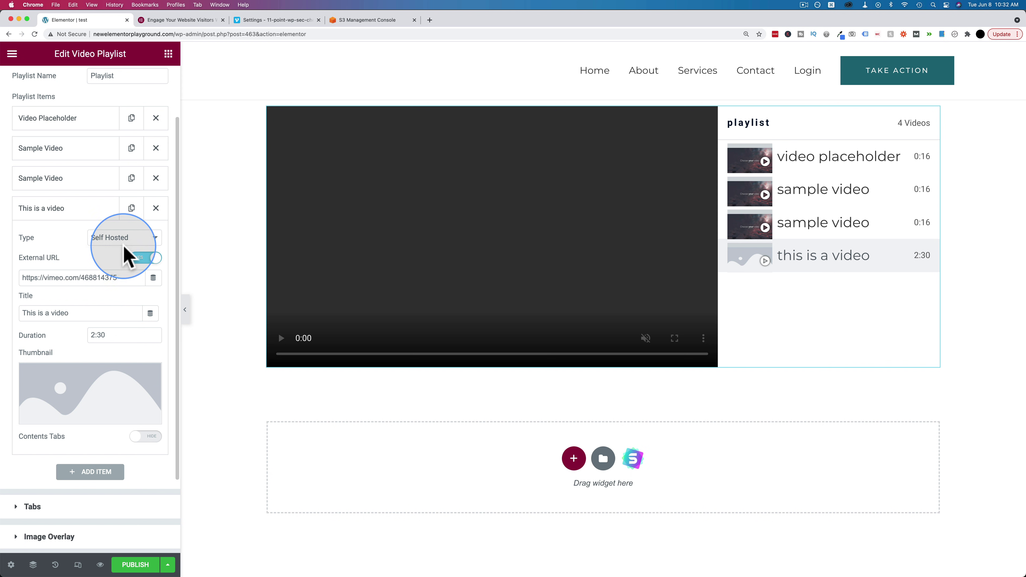
Add a fifth playlist item below "This is a video", of type Self Hosted with the external URL option enabled
left_click(96, 212)
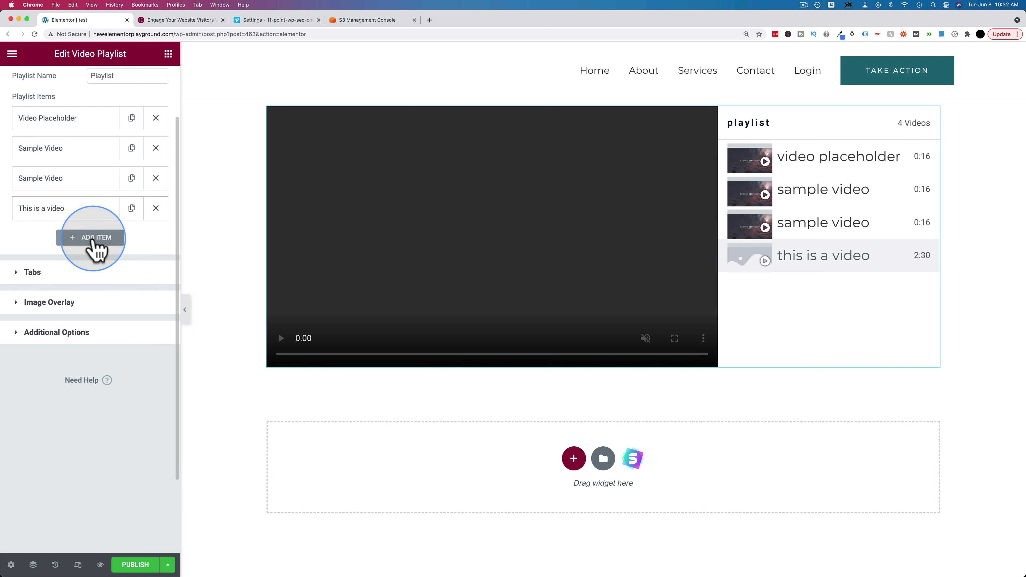
left_click(95, 238)
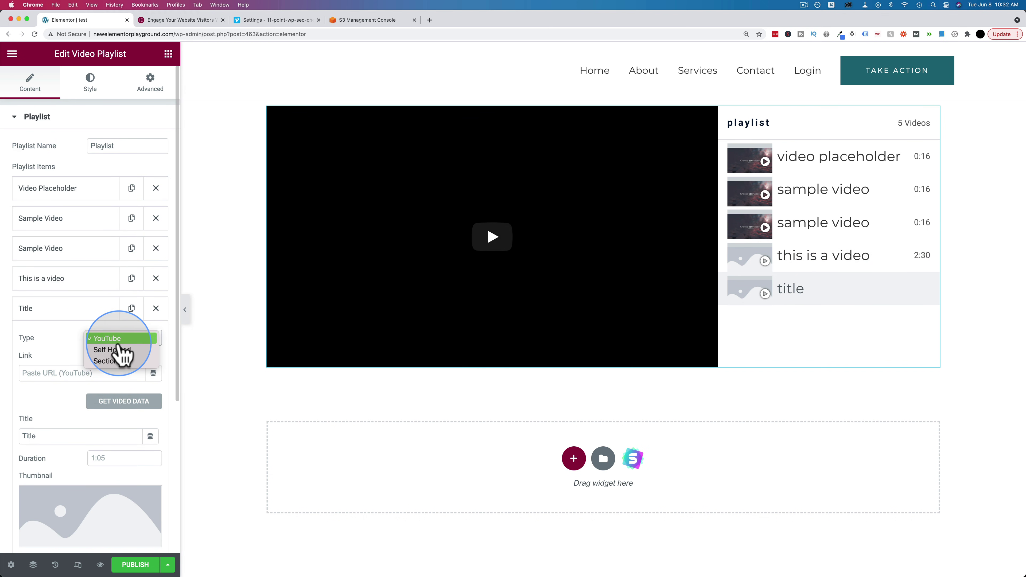
left_click(117, 350)
left_click(145, 358)
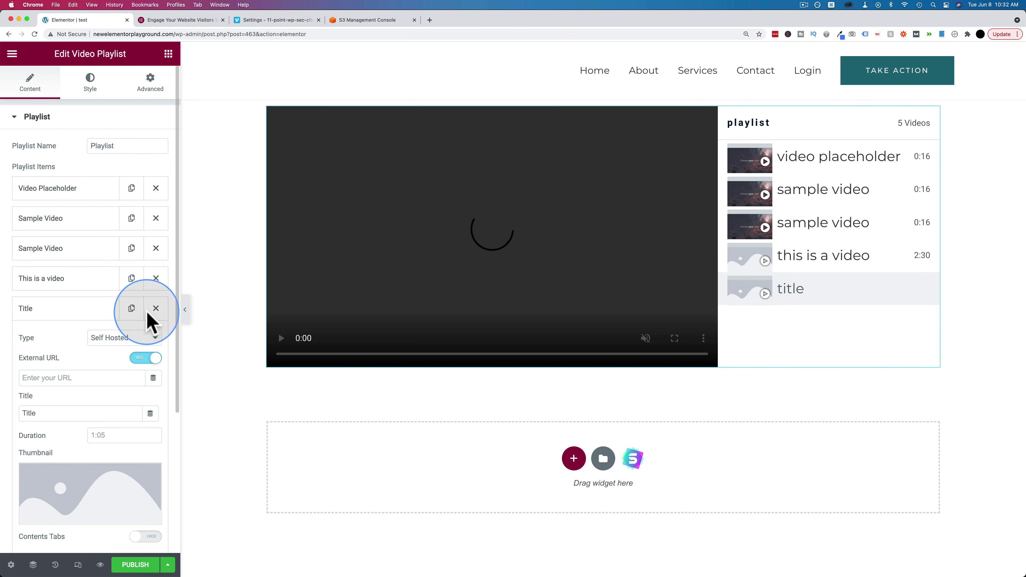
Copy the object URL of the-brute-force-eliminator-workshop.mp4 from Amazon S3 and paste it as the fifth Elementor playlist item's external URL
left_click(357, 20)
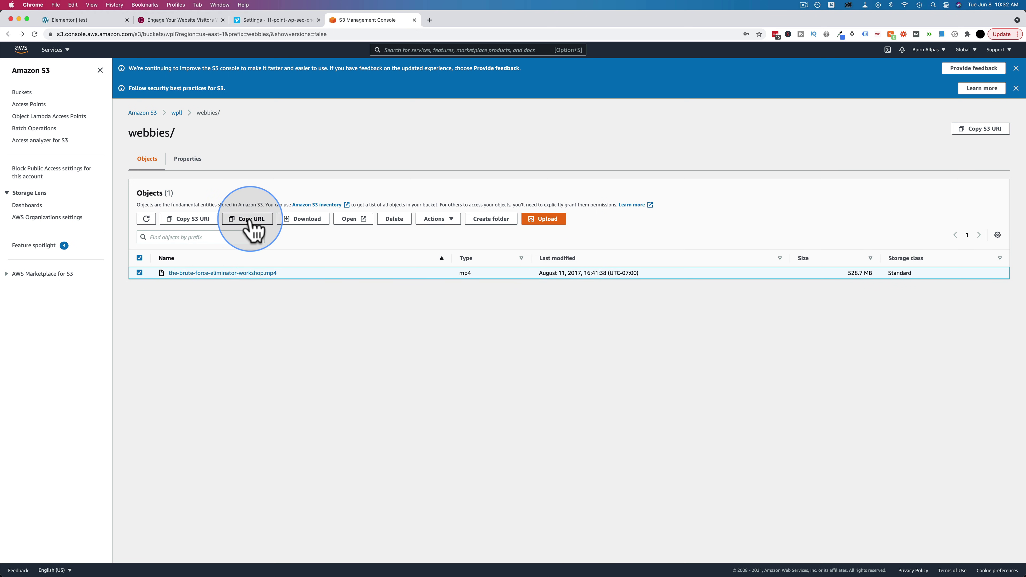
left_click(99, 19)
left_click(90, 233)
scroll(83, 307, "down", 4)
left_click(73, 233)
key("super+v")
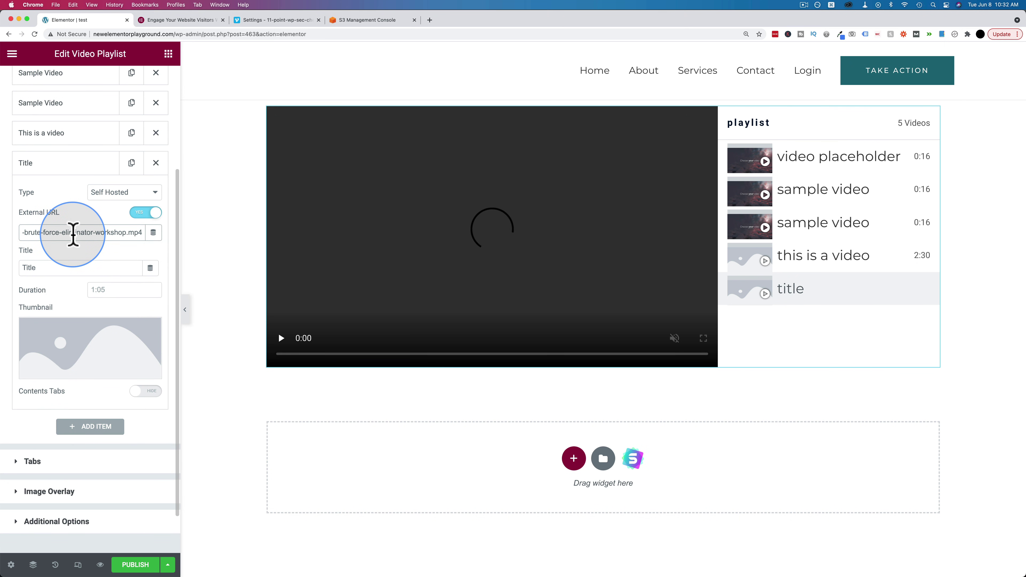
Title the fifth playlist item "Long video"
key("Tab")
key("BackSpace")
type("Long bie")
key("BackSpace")
key("BackSpace")
key("BackSpace")
type("video")
Check the S3 file listing and set the "Long video" item's duration to 27:24 in Elementor
left_click(400, 22)
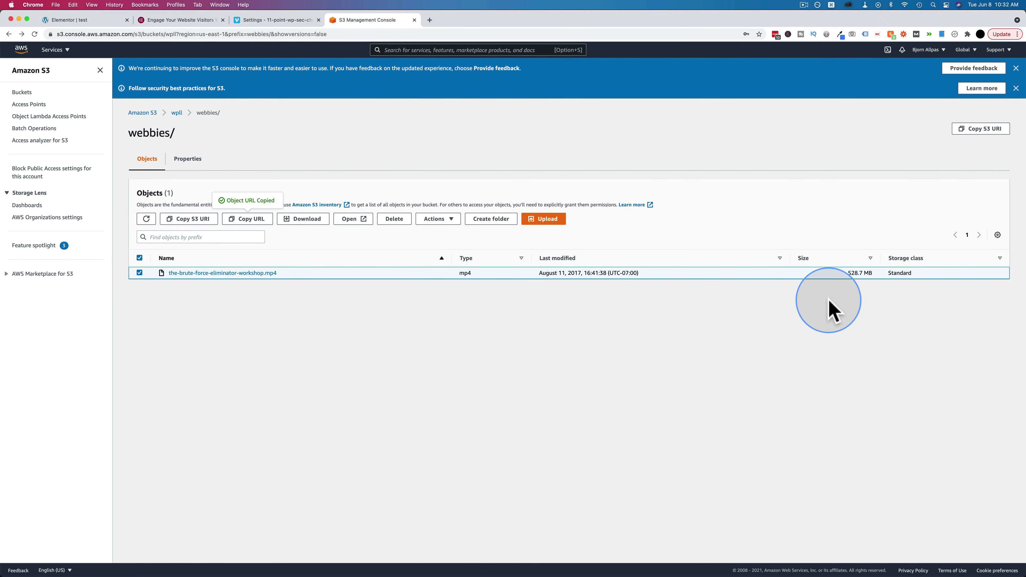
left_click(95, 22)
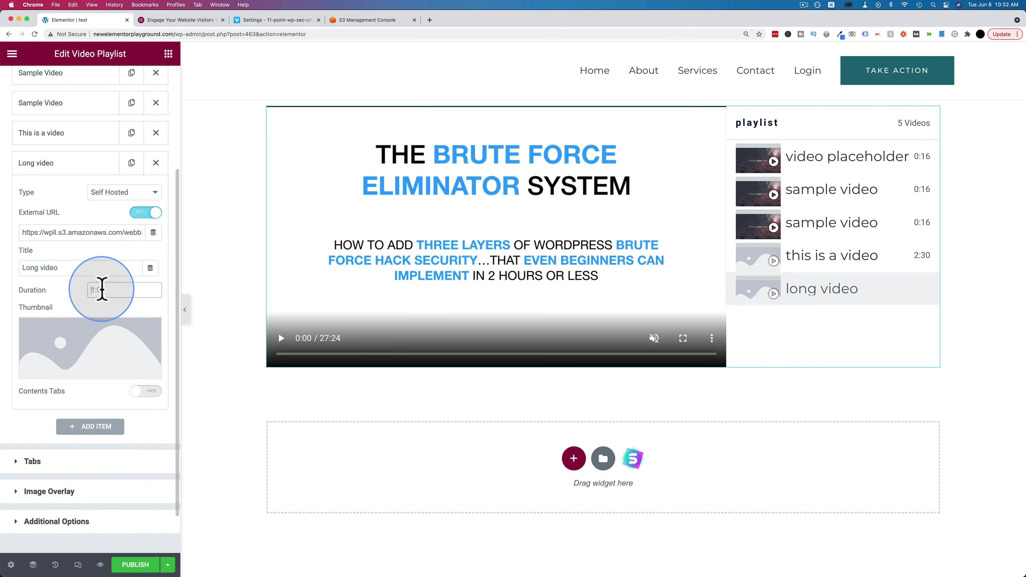
type("26:24")
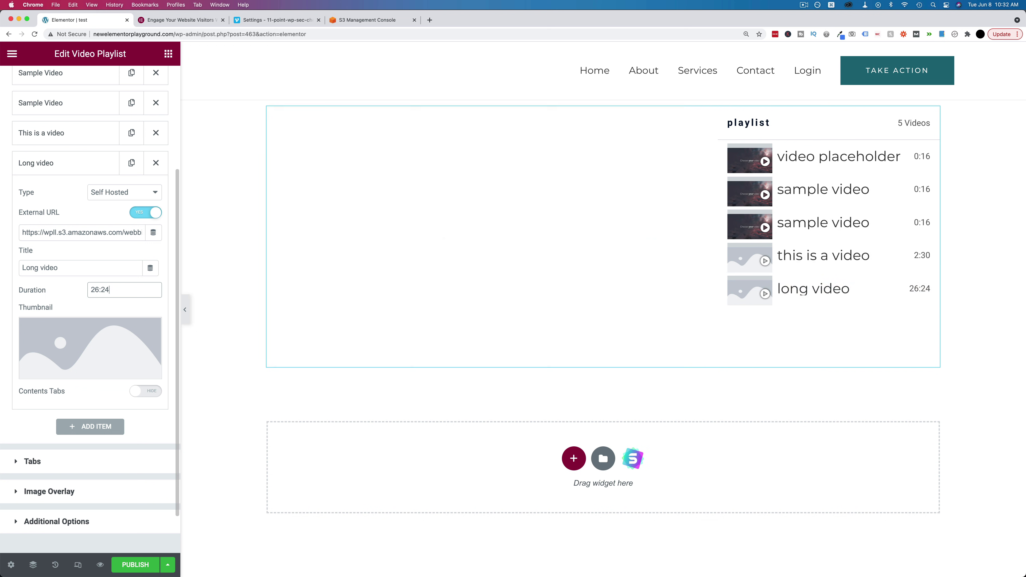
key("BackSpace")
type("7")
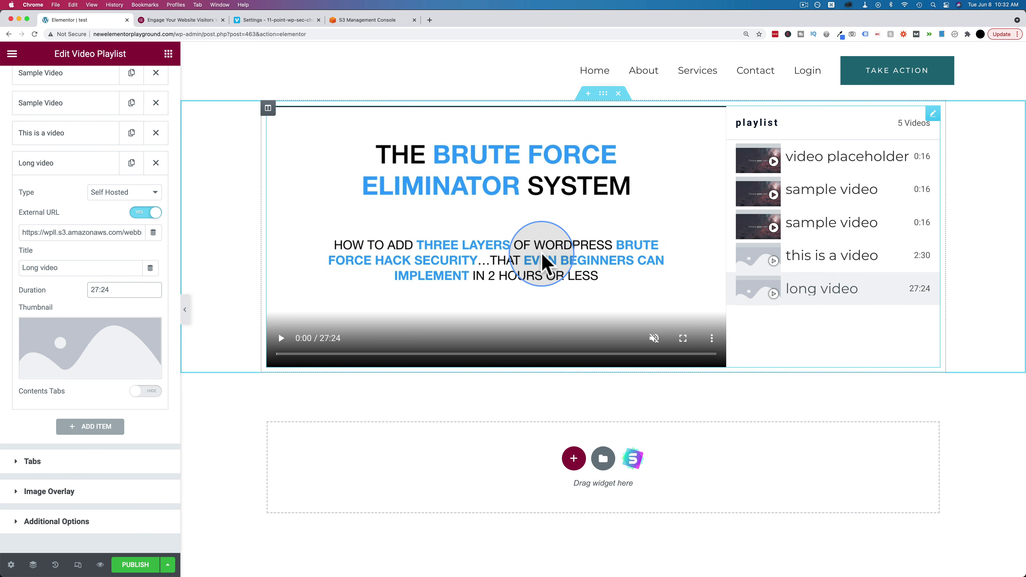
Play the "Long video" item in the preview, skip ahead to about 10:40 and pause it
left_click(281, 338)
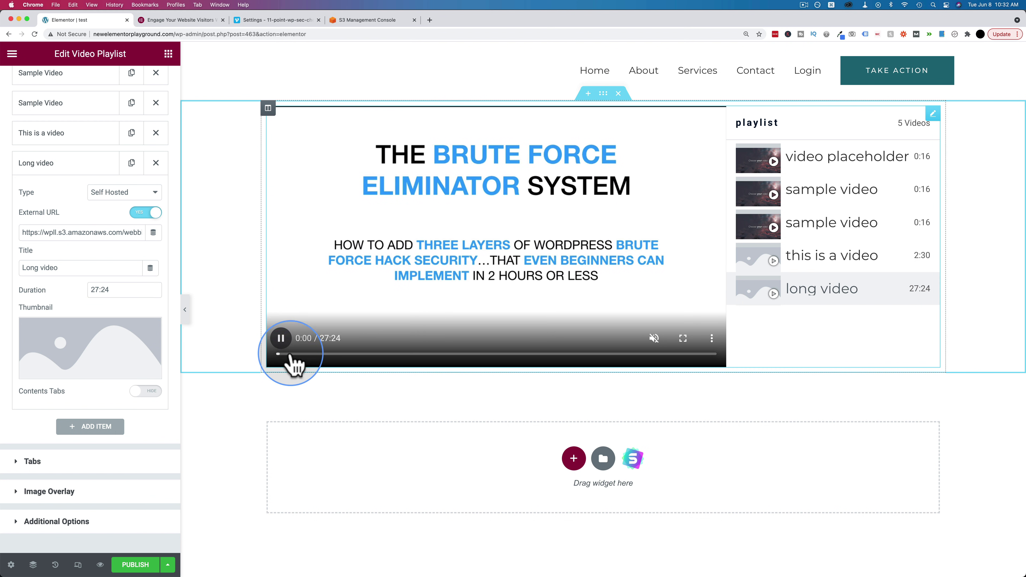
left_click_drag(302, 355, 397, 354)
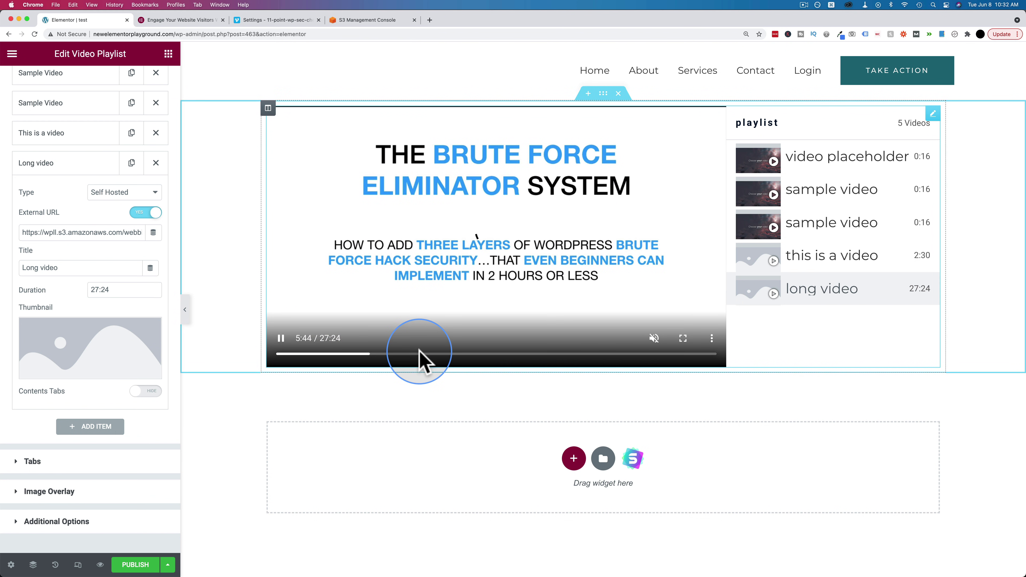
left_click(386, 353)
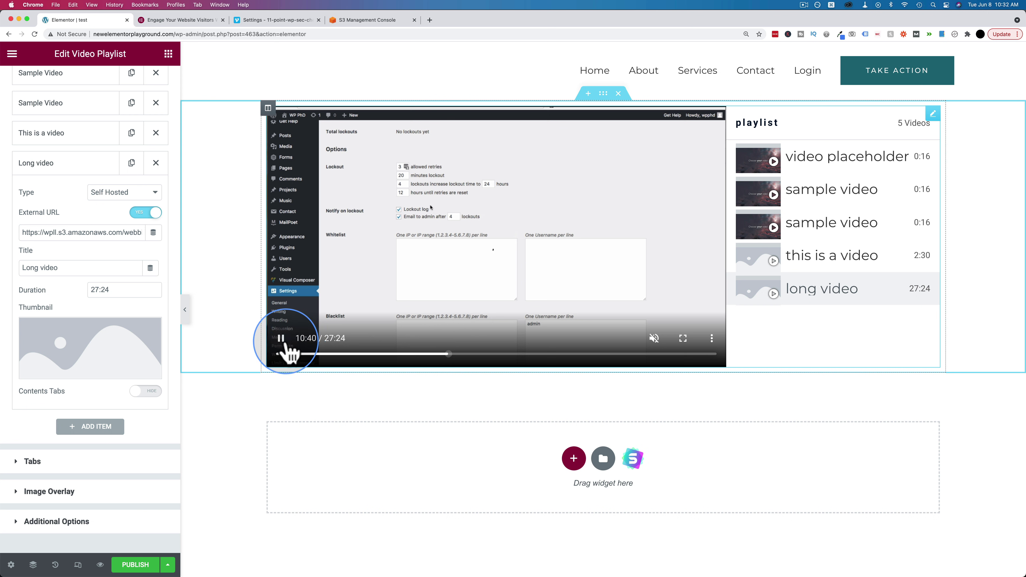
left_click(281, 339)
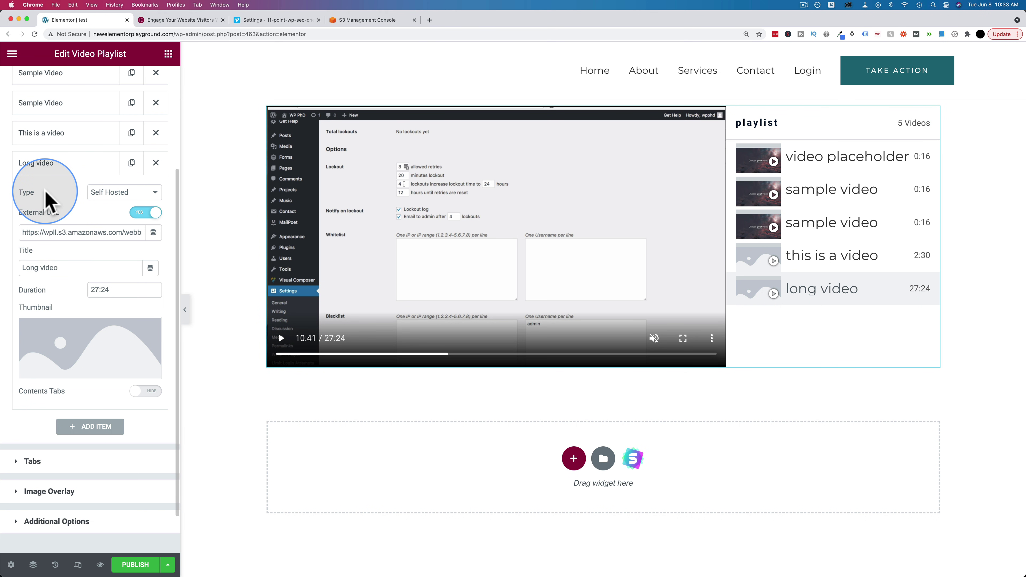
Turn on the playlist's image overlay and insert the Ecocode logo from the media library
scroll(45, 195, "down", 2)
left_click(48, 441)
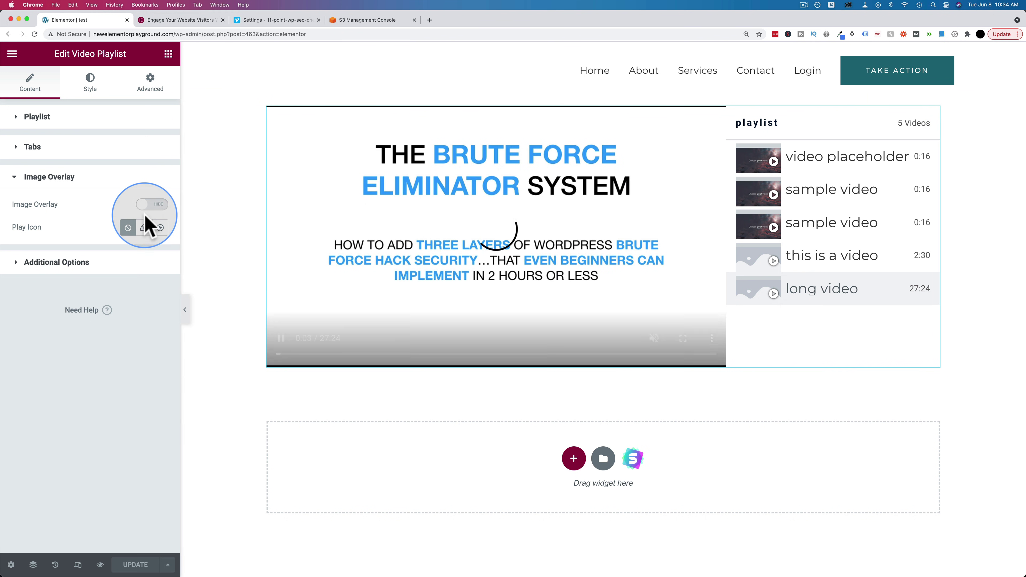
left_click(146, 204)
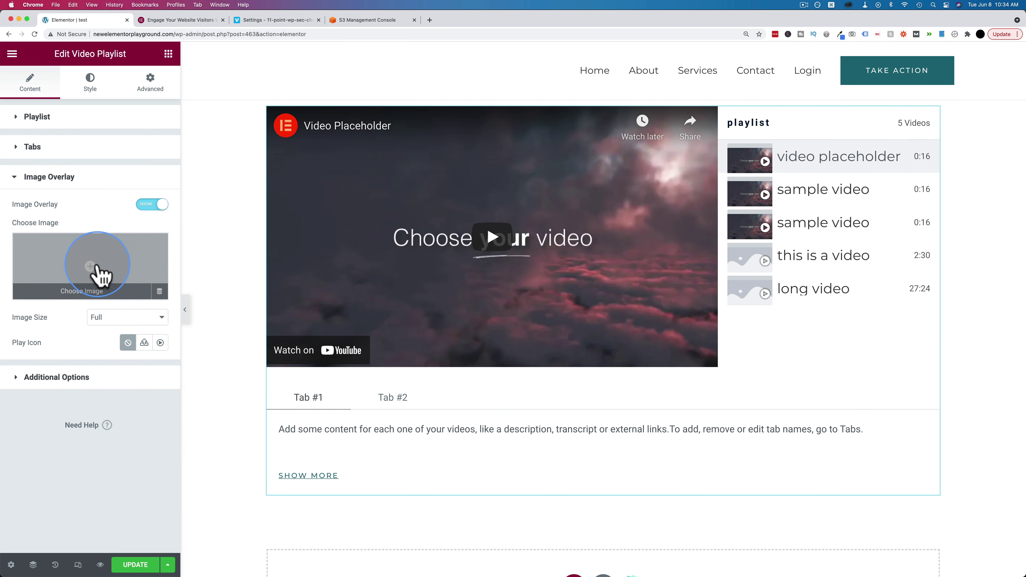
left_click(96, 273)
left_click(510, 197)
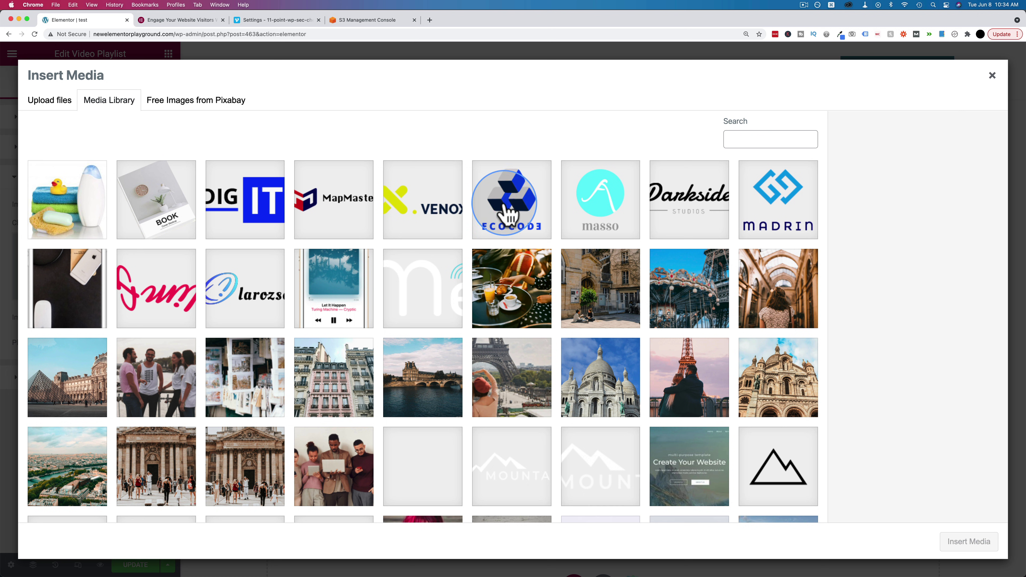
left_click(985, 548)
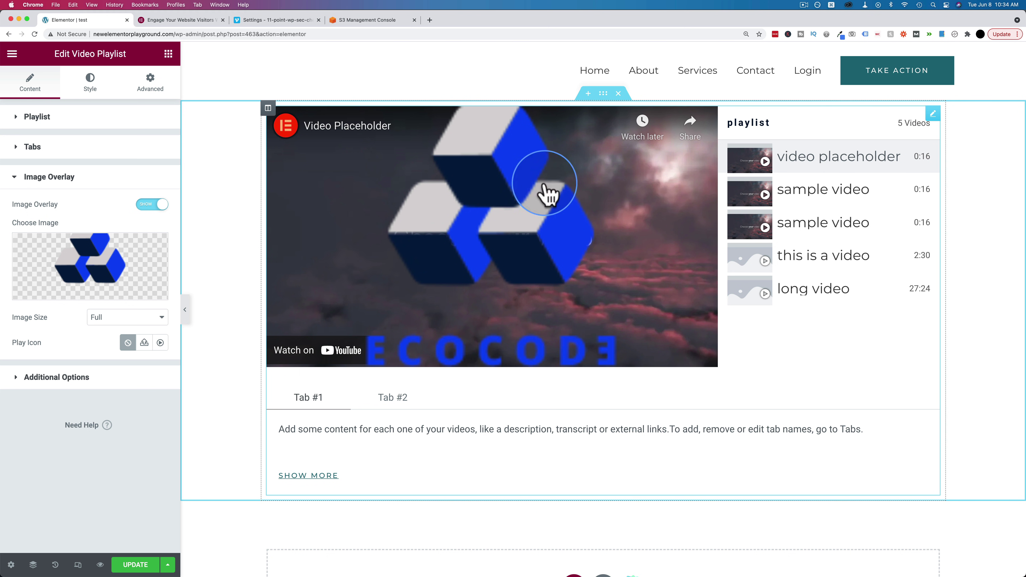
Try the Thumbnail - 150 x 150 size for the overlay image and return it to Full
left_click(129, 320)
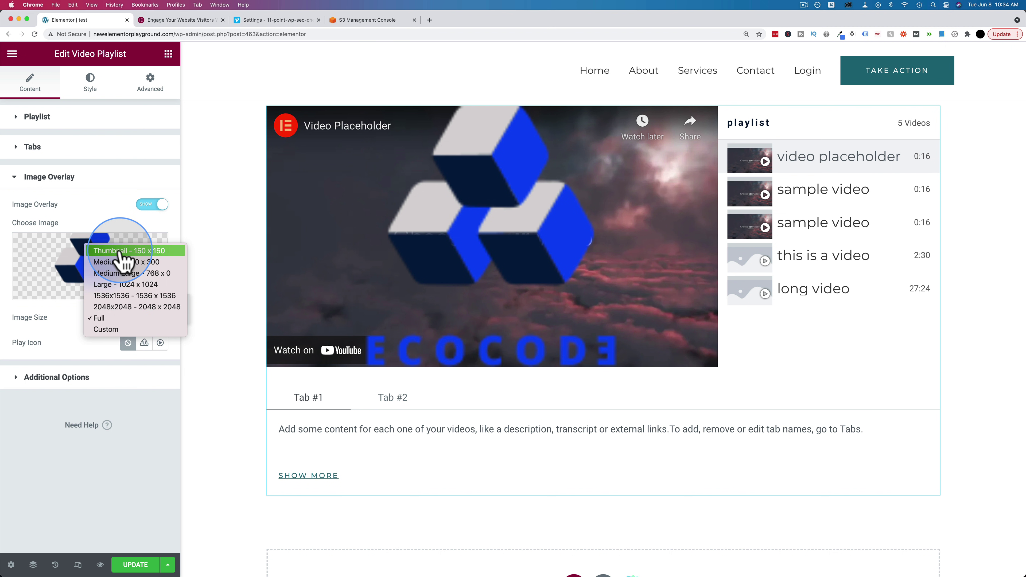
left_click(120, 251)
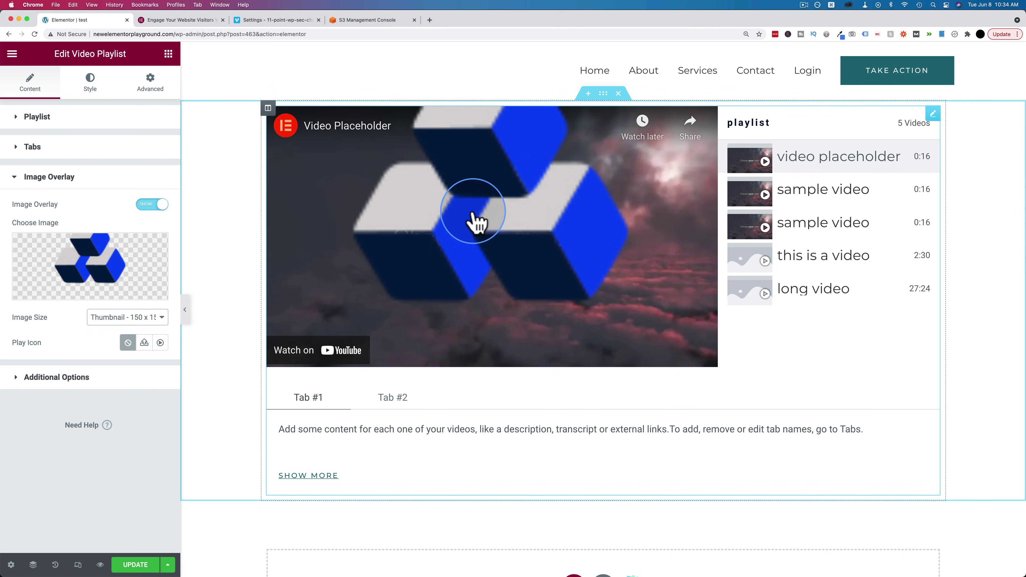
left_click(156, 323)
left_click(129, 392)
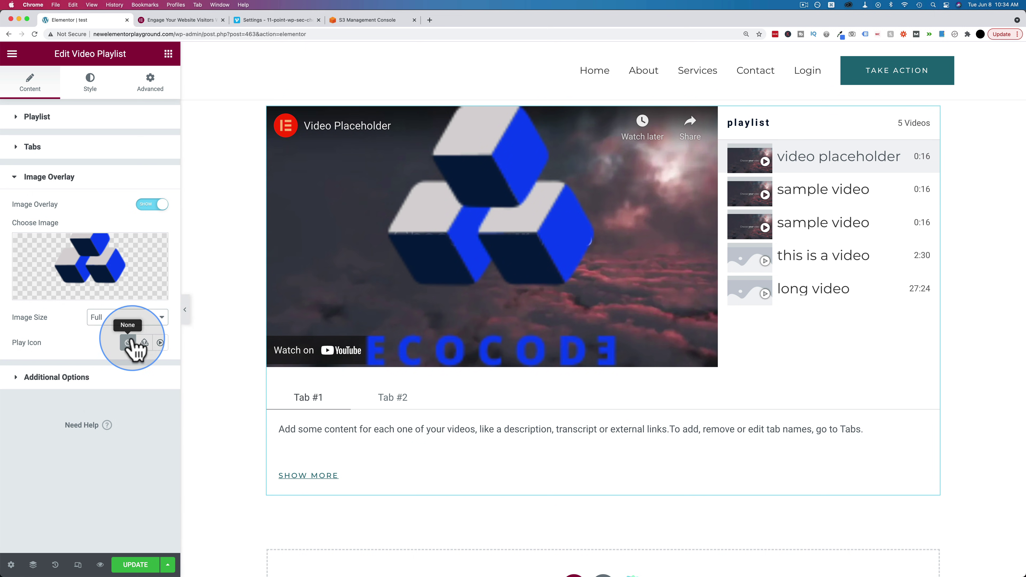
Decline unfiltered file uploads for the overlay's play icon and turn off the image overlay
left_click(144, 342)
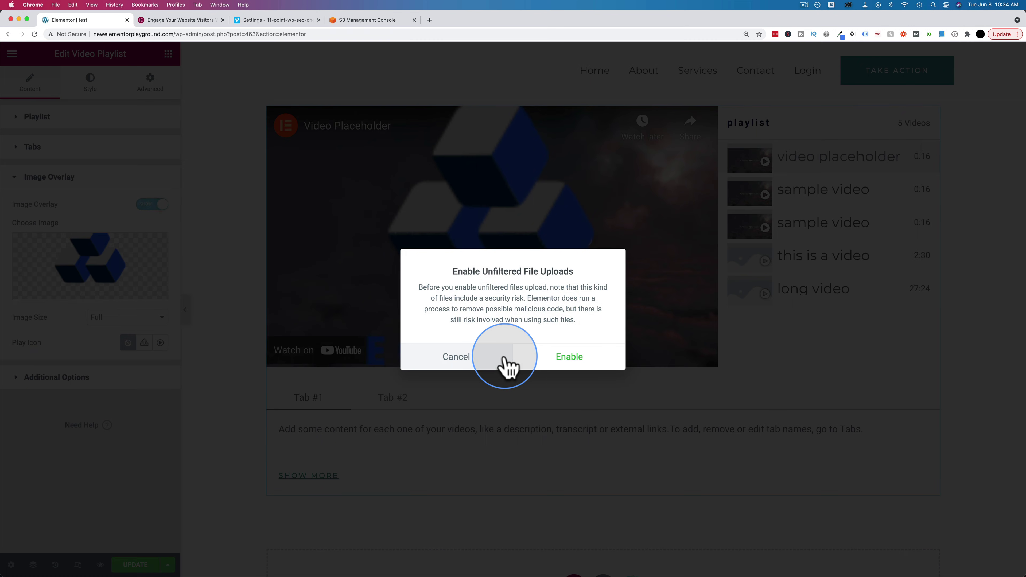
left_click(468, 362)
left_click(153, 205)
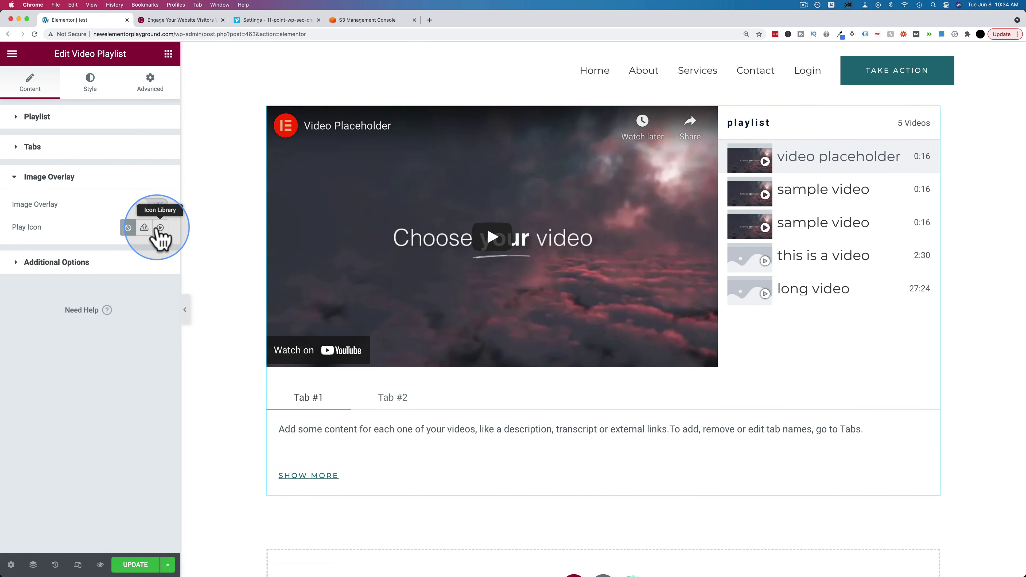
Set the image overlay's play icon to the angry face from the icon library
left_click(160, 227)
left_click(539, 206)
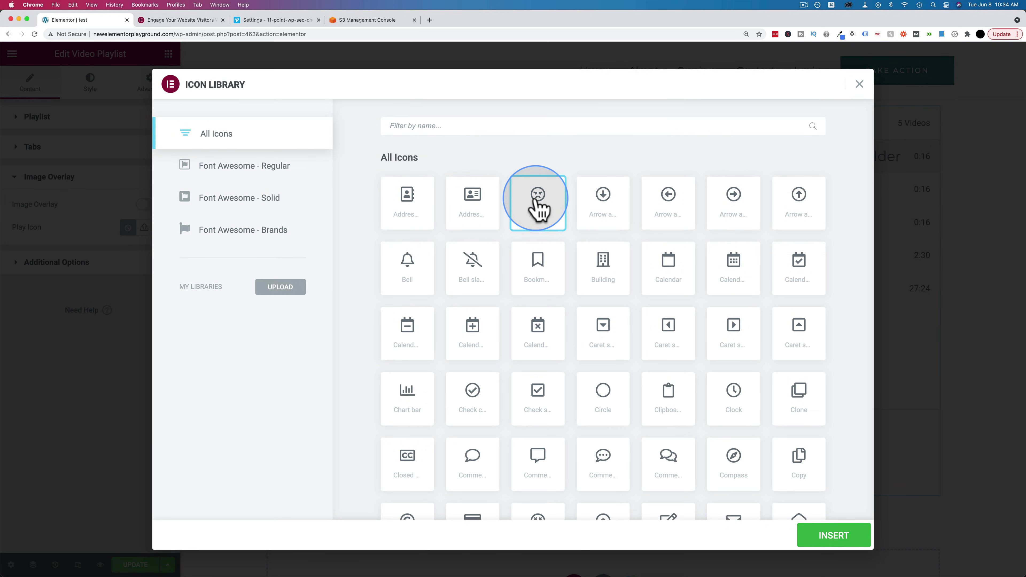
left_click(828, 536)
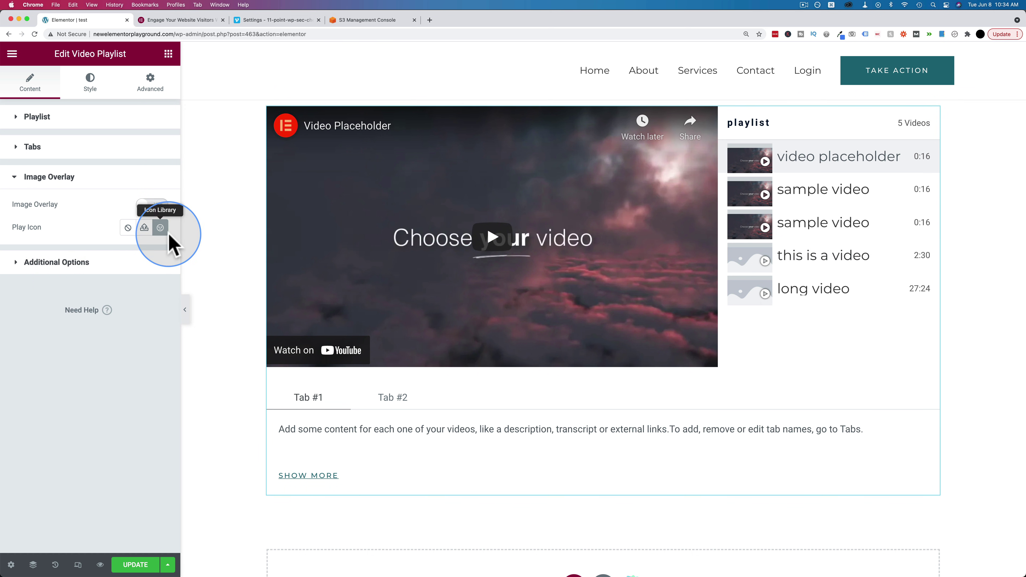
Try both layout options under the additional options and keep the video list to the right of the video
left_click(24, 270)
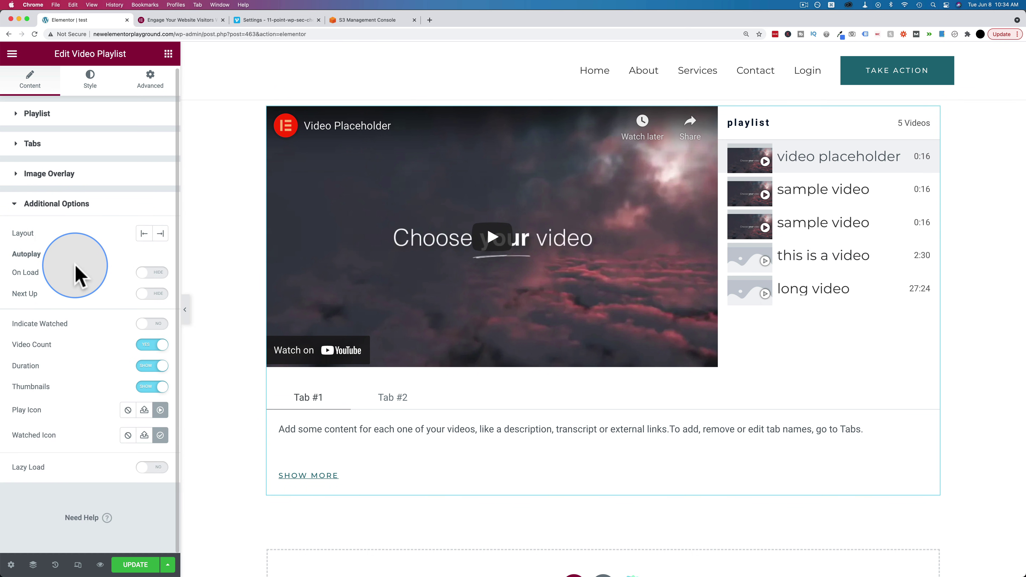
left_click(146, 235)
left_click(142, 234)
left_click(145, 234)
left_click(160, 234)
left_click(144, 233)
left_click(160, 234)
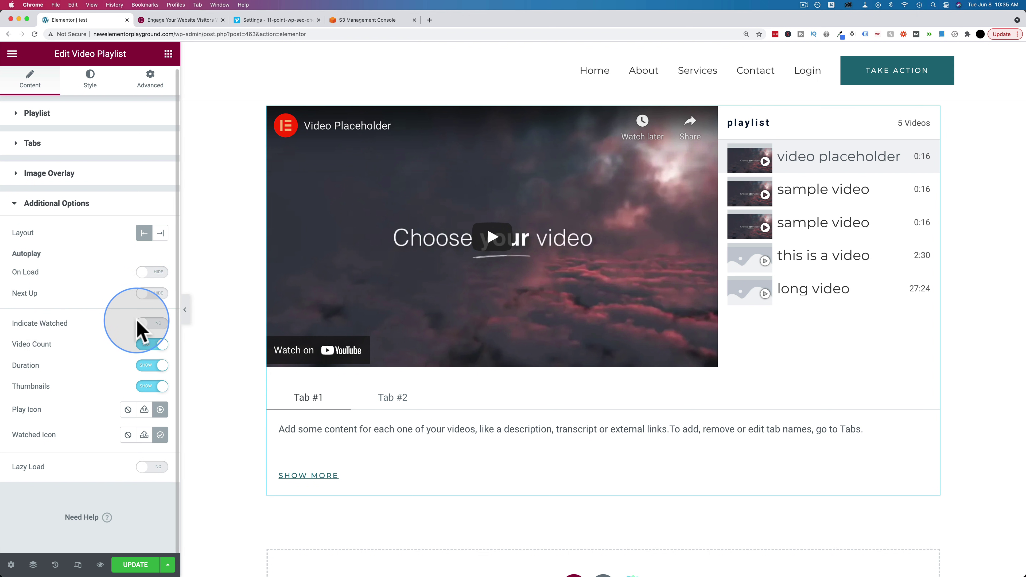
Enable Indicate Watched and set the playlist thumbnails' play icon to the Star icon
left_click(153, 324)
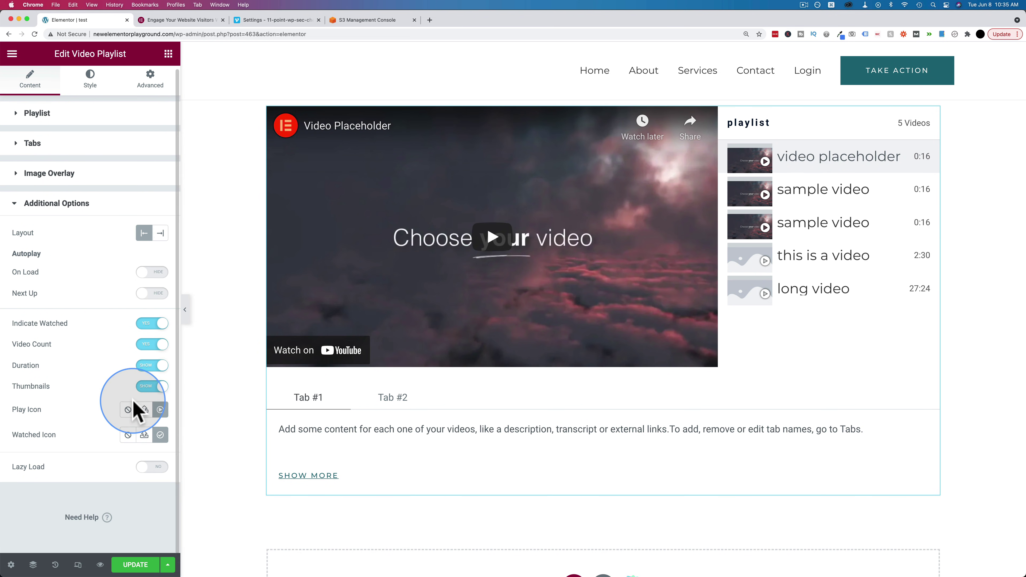
left_click(161, 410)
left_click(471, 344)
left_click(833, 535)
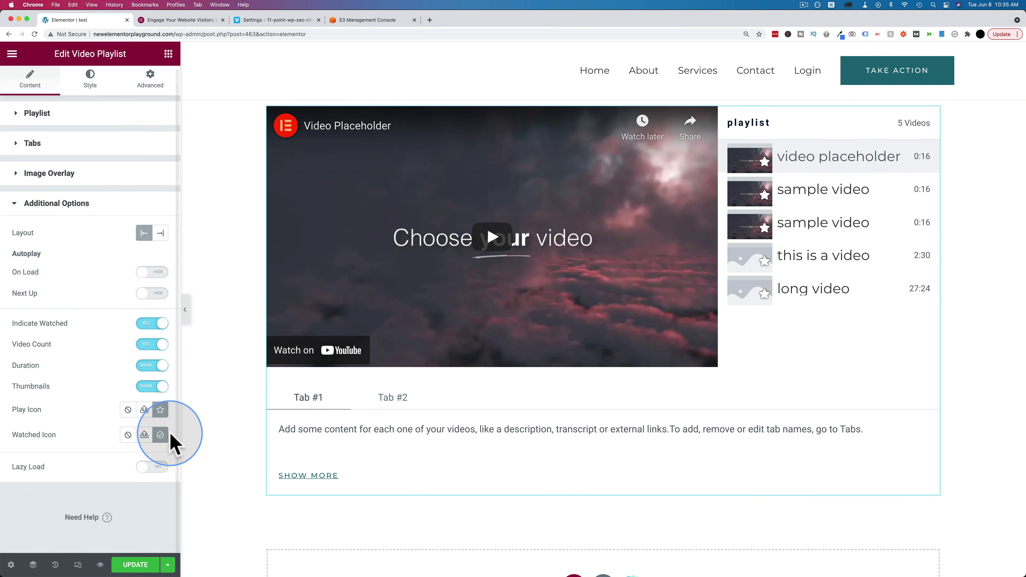
left_click(160, 410)
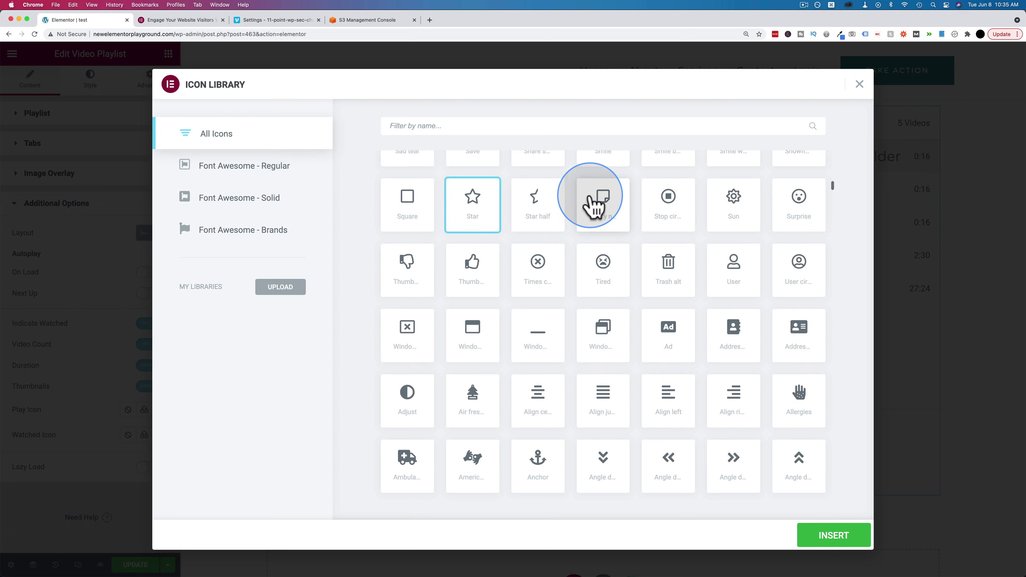
scroll(591, 202, "up", 5)
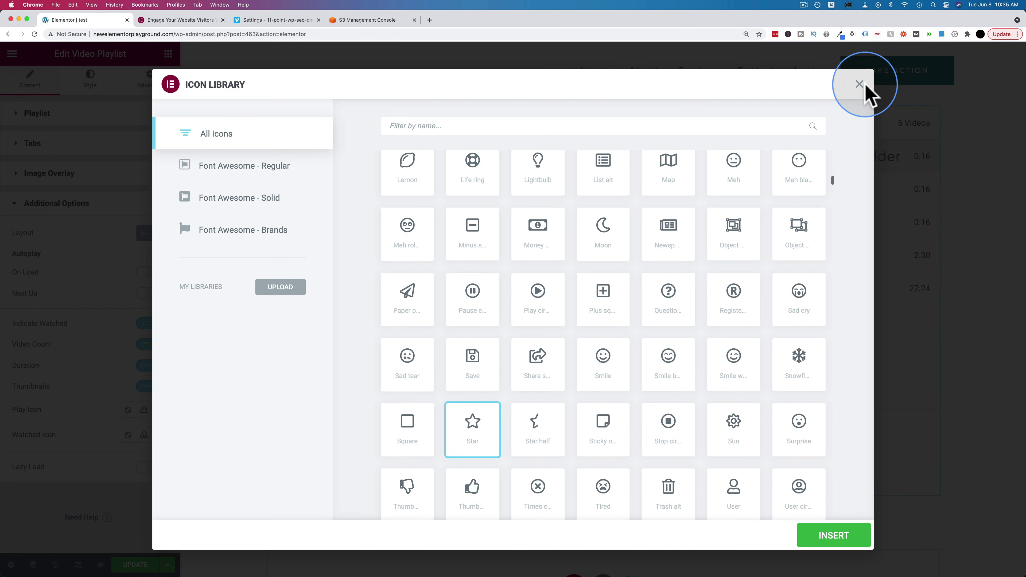
left_click(859, 84)
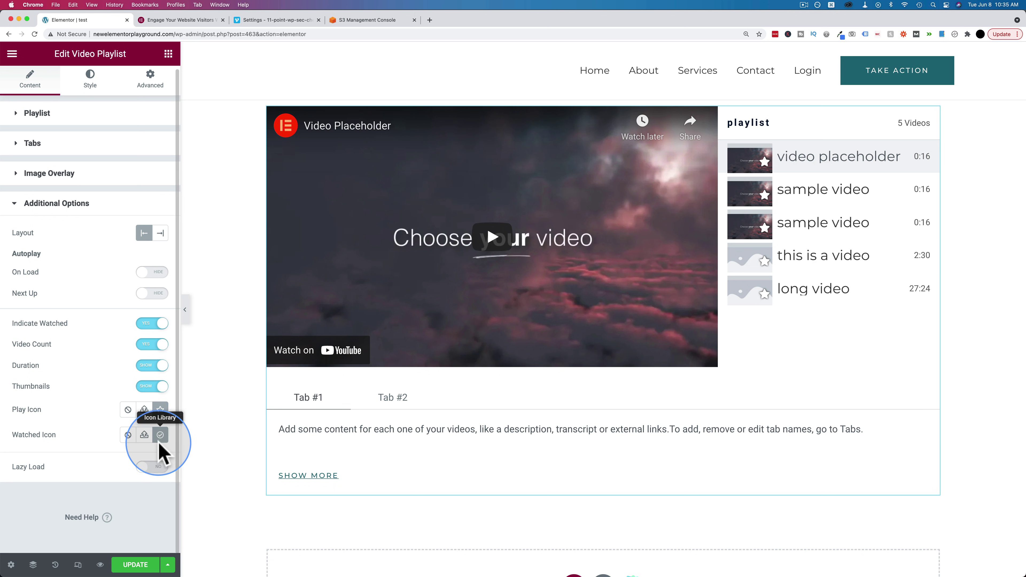
Try Lazy Load for the playlist and switch it back off
left_click(146, 471)
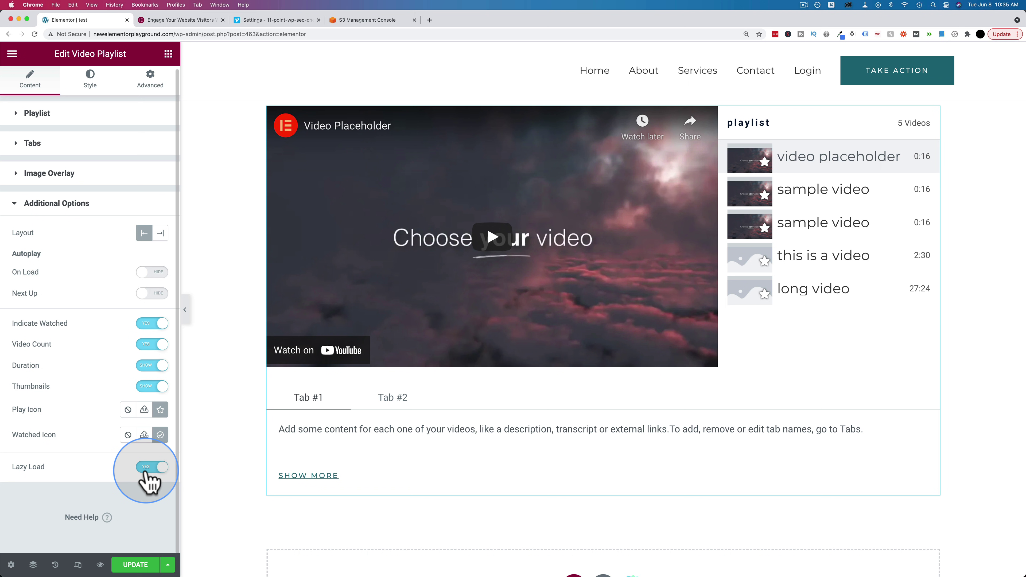
left_click(150, 469)
Set the font family of the playlist name in the Top Bar style settings to Times New Roman
left_click(91, 85)
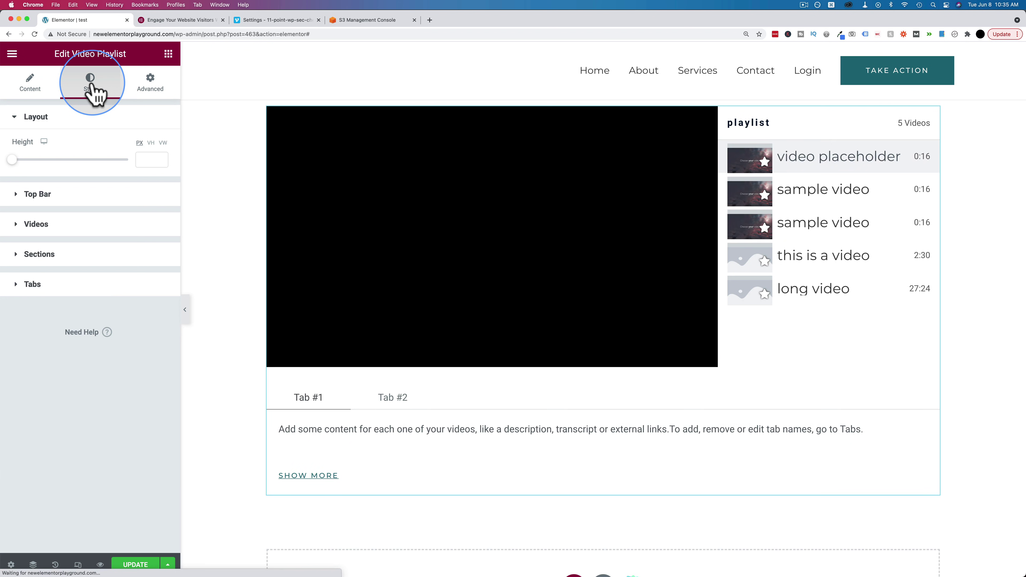
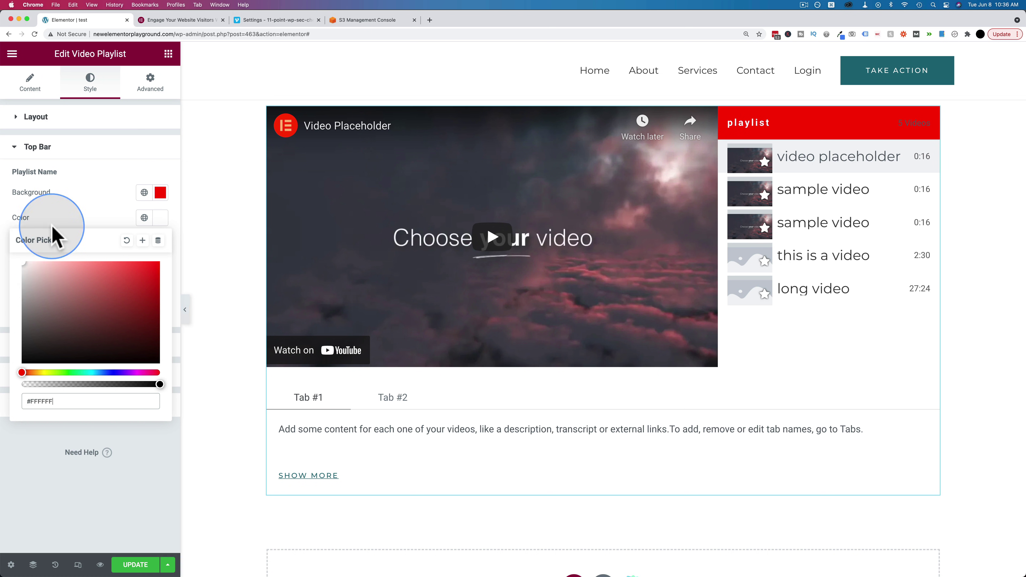
left_click(108, 193)
left_click(160, 243)
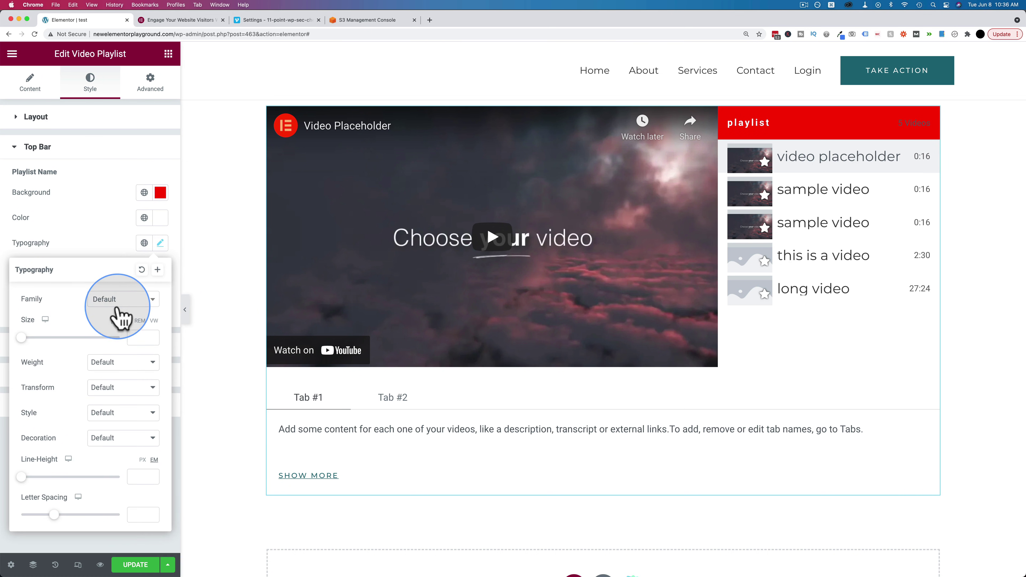
left_click(118, 302)
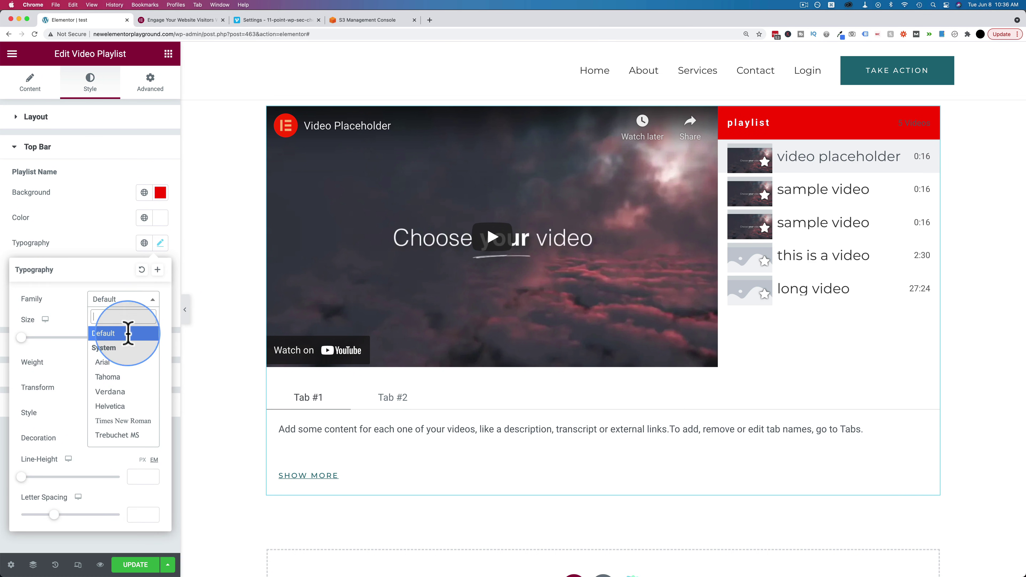
left_click(121, 421)
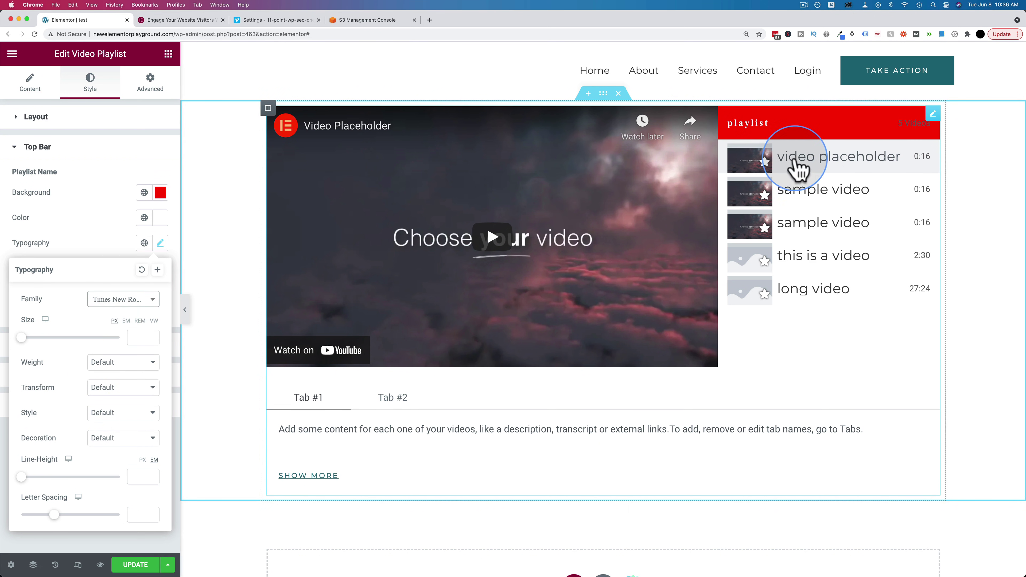
left_click(117, 242)
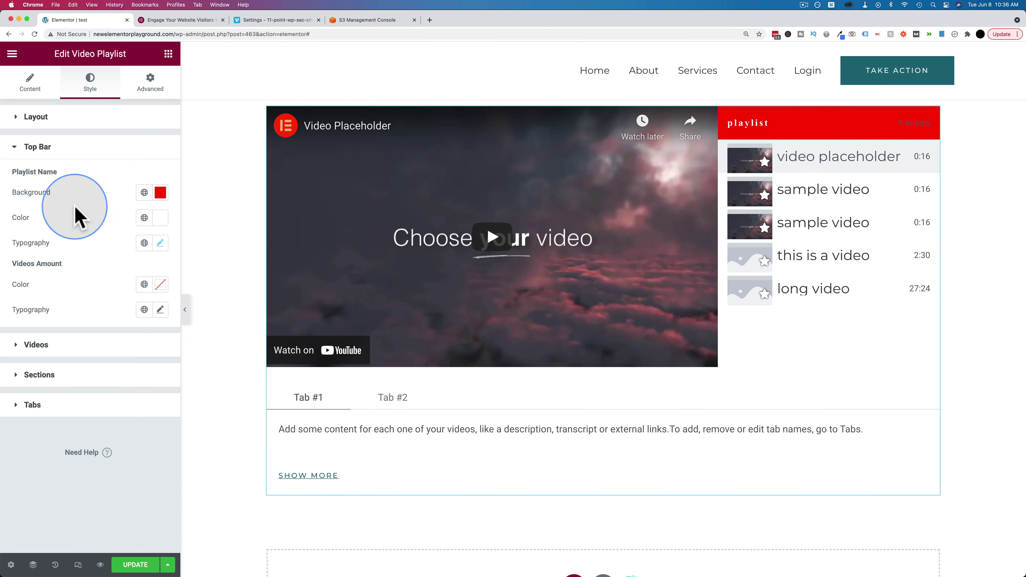
Set the text transform of the playlist name's typography to Capitalize
left_click(160, 243)
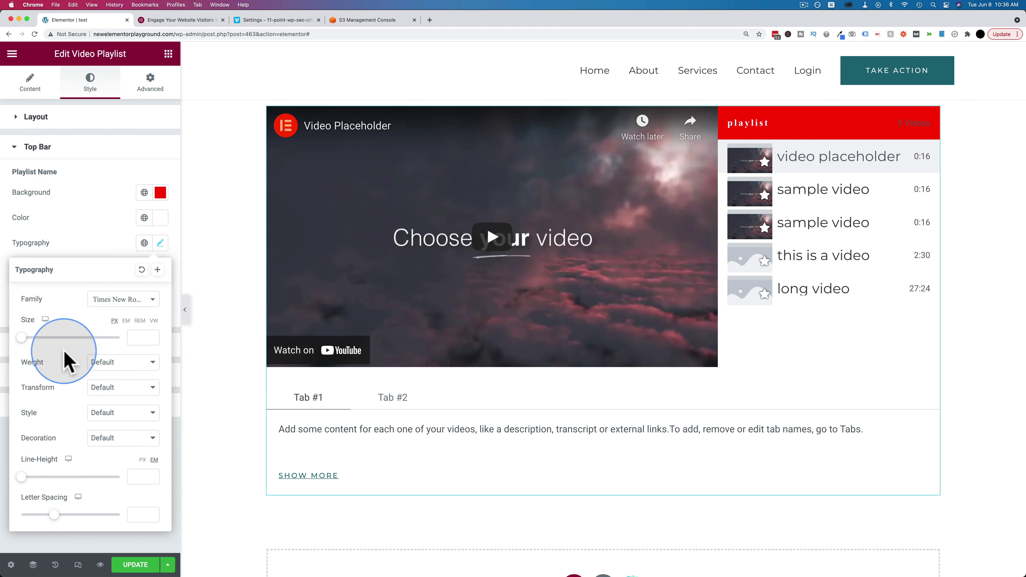
left_click(117, 388)
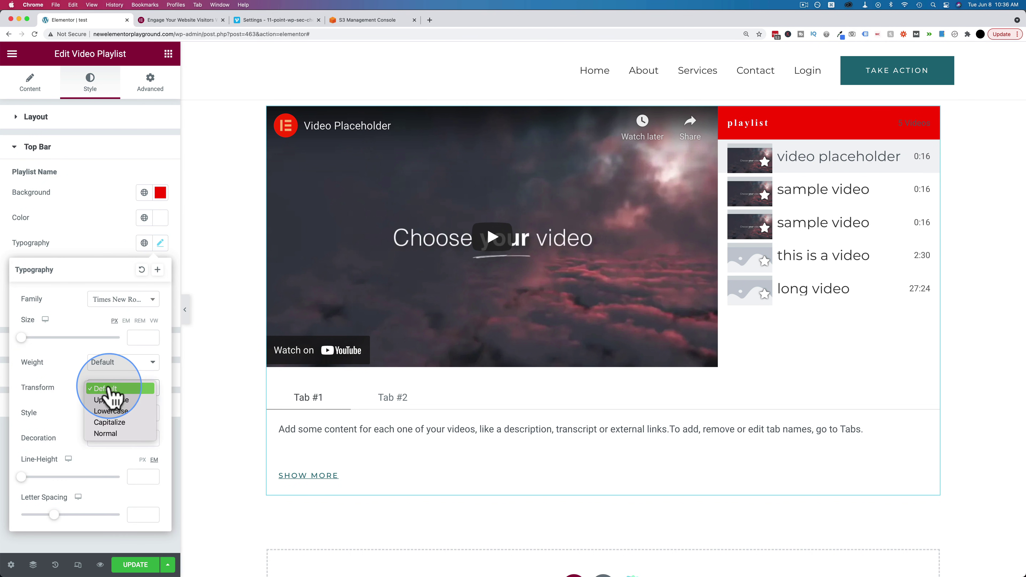
left_click(113, 423)
left_click(122, 270)
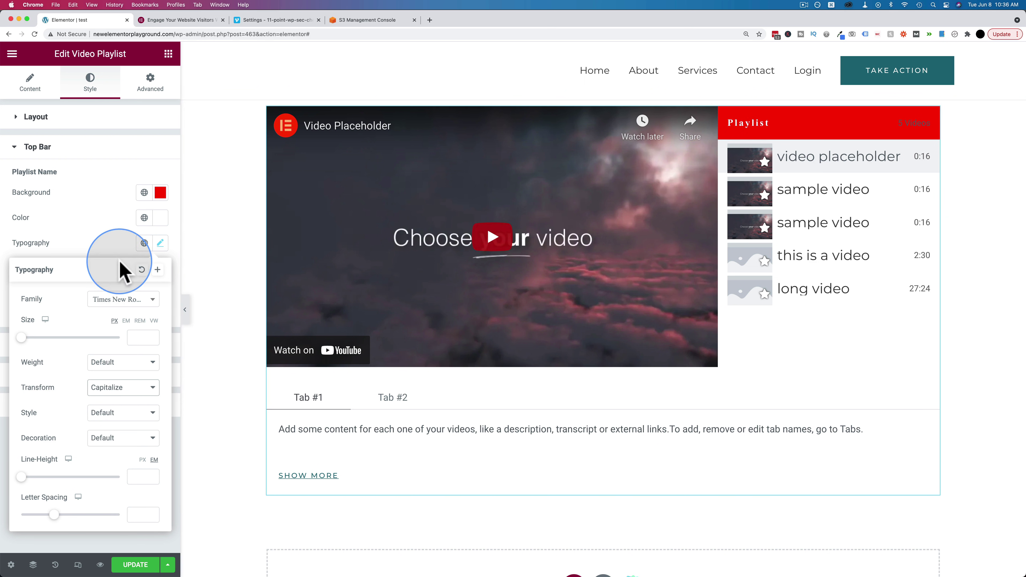
left_click(109, 228)
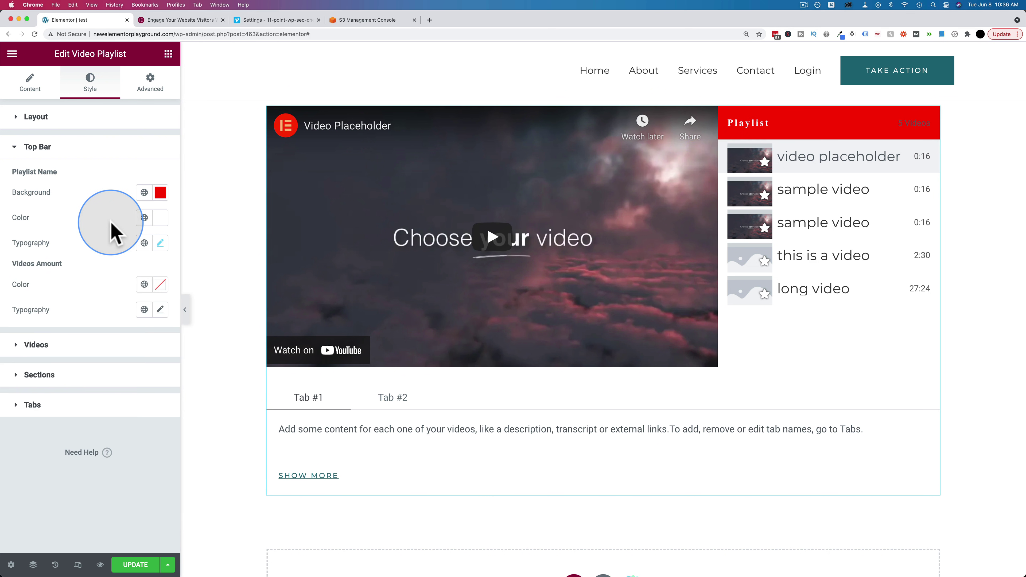
Set the Videos Amount color in the Top Bar style settings to a dark purple
left_click(161, 286)
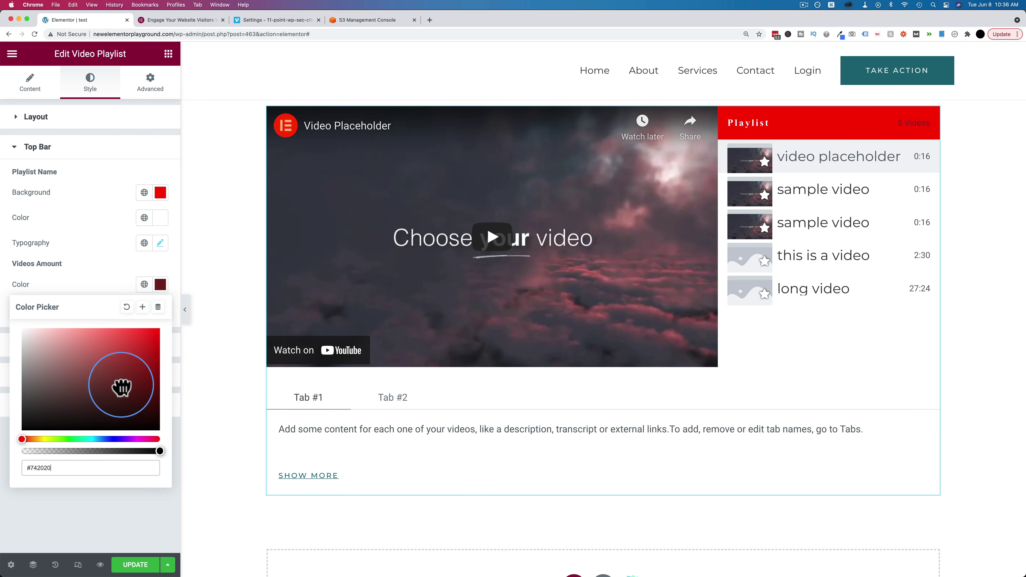
mouse_move(121, 387)
left_mouse_down()
mouse_move(135, 343)
mouse_move(106, 386)
left_mouse_up()
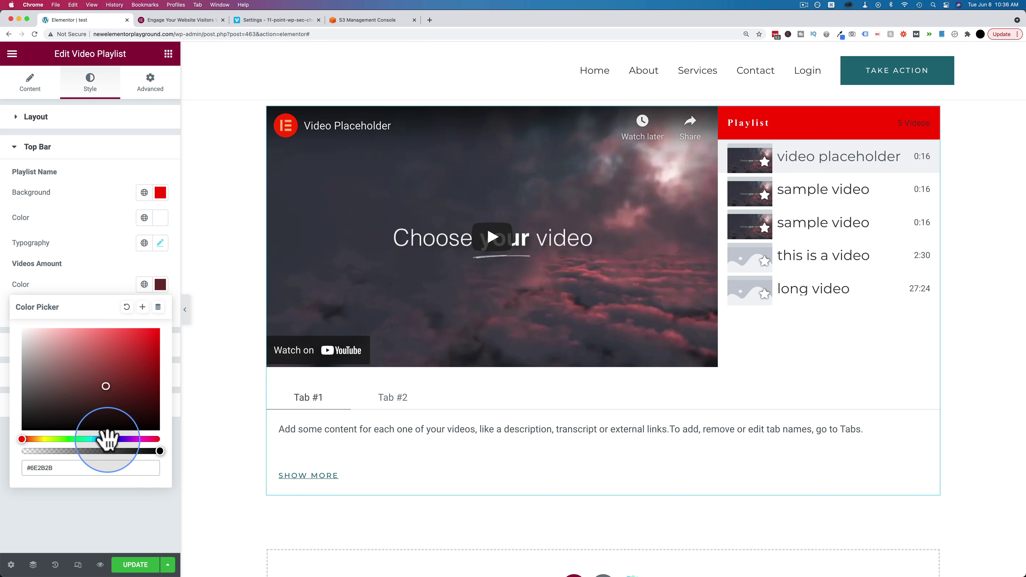
left_click_drag(107, 438, 121, 441)
left_click(121, 301)
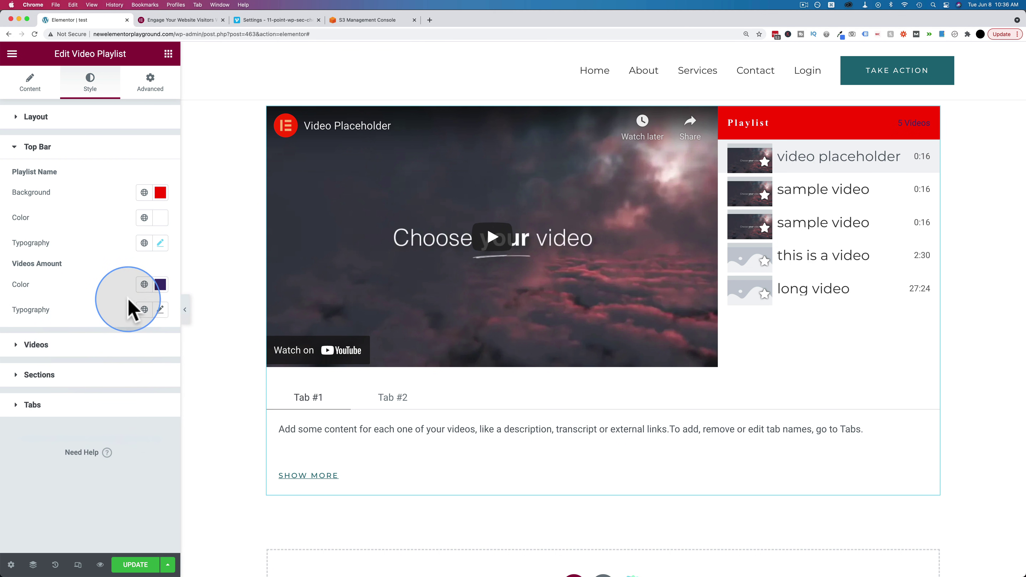
left_click(160, 309)
left_click(123, 313)
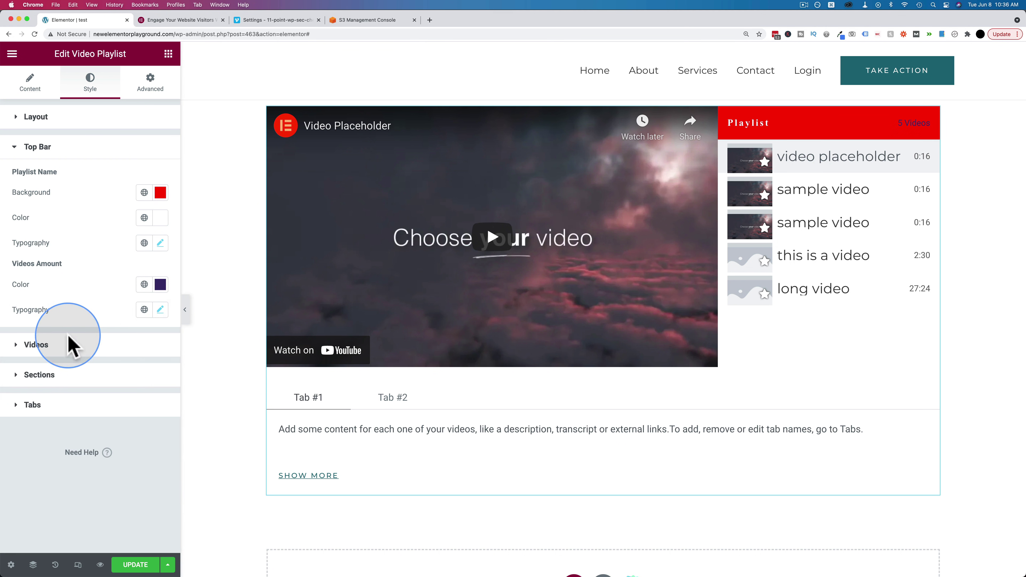
Change the third playlist item, the second Sample Video, to type Section and title it Section 1
left_click(61, 345)
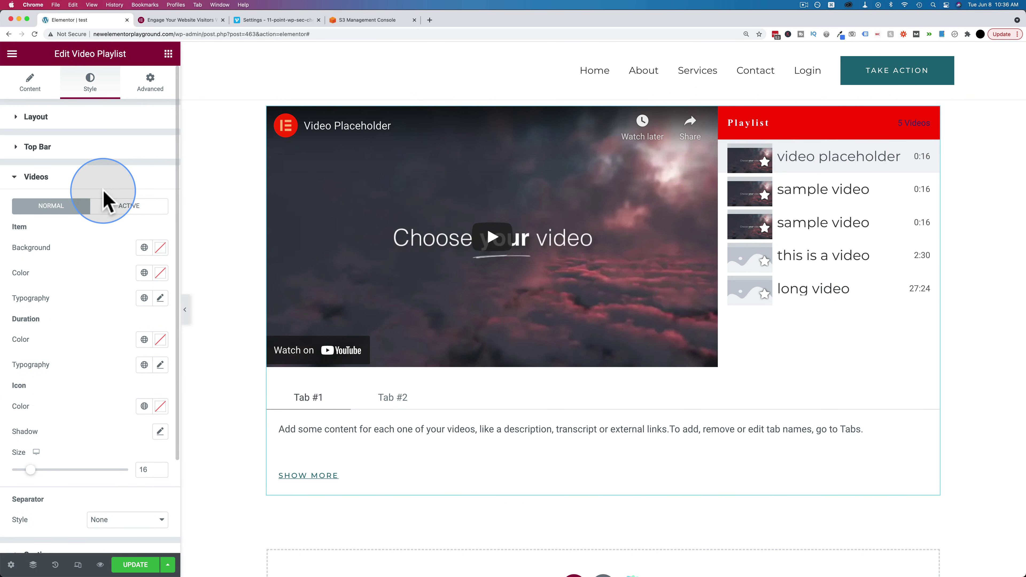
left_click(36, 87)
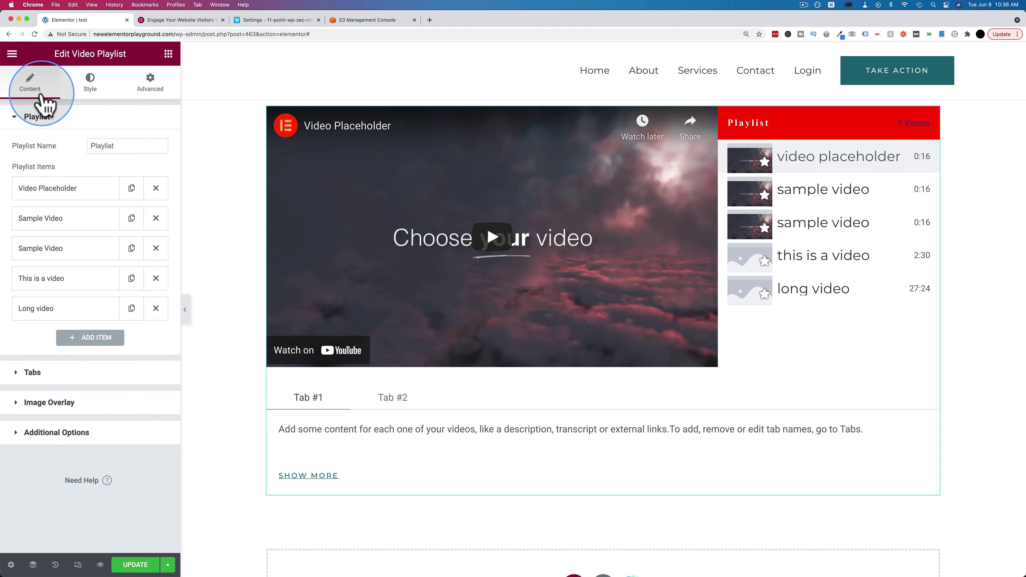
left_click(60, 250)
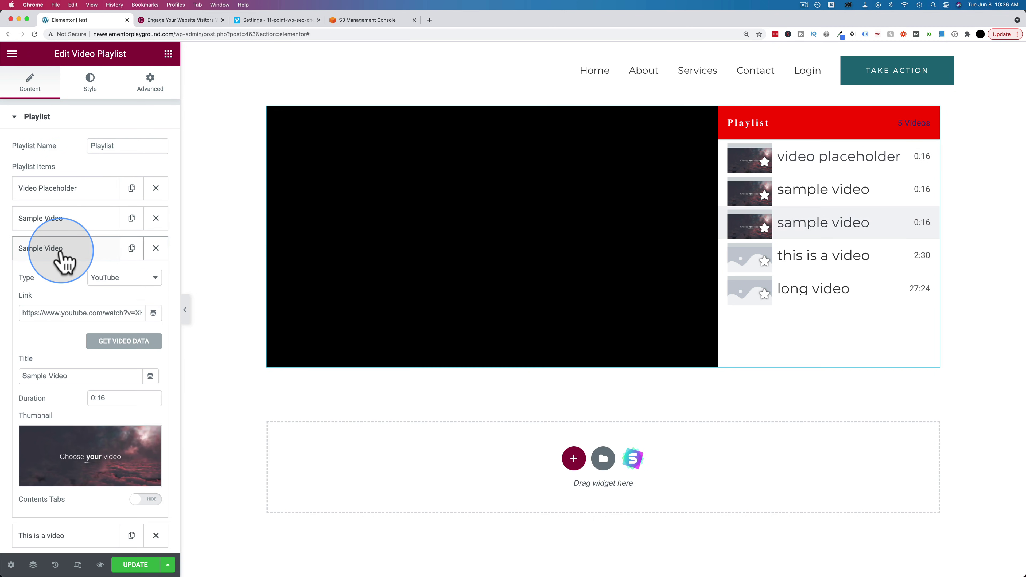
left_click(113, 283)
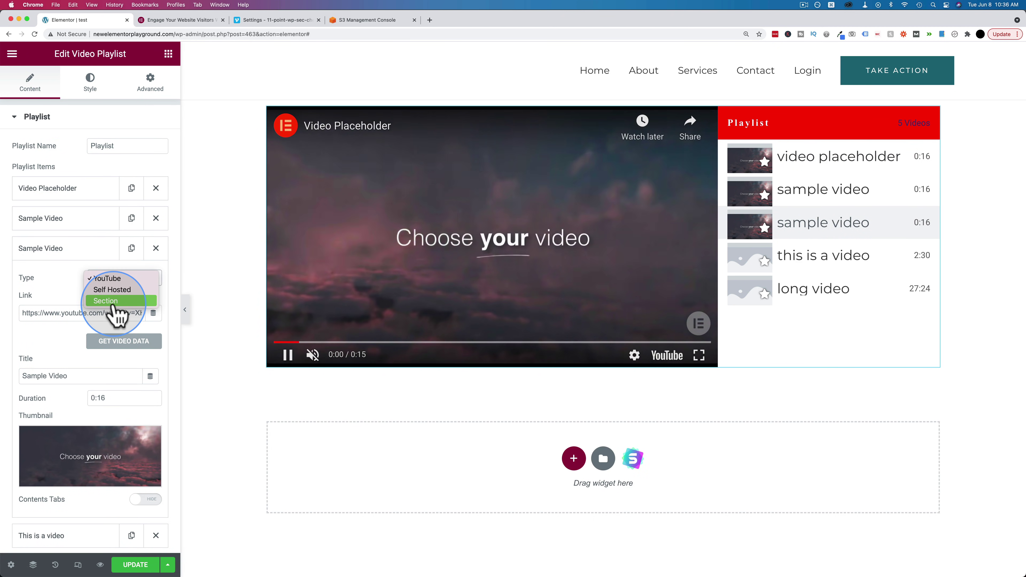
left_click(114, 313)
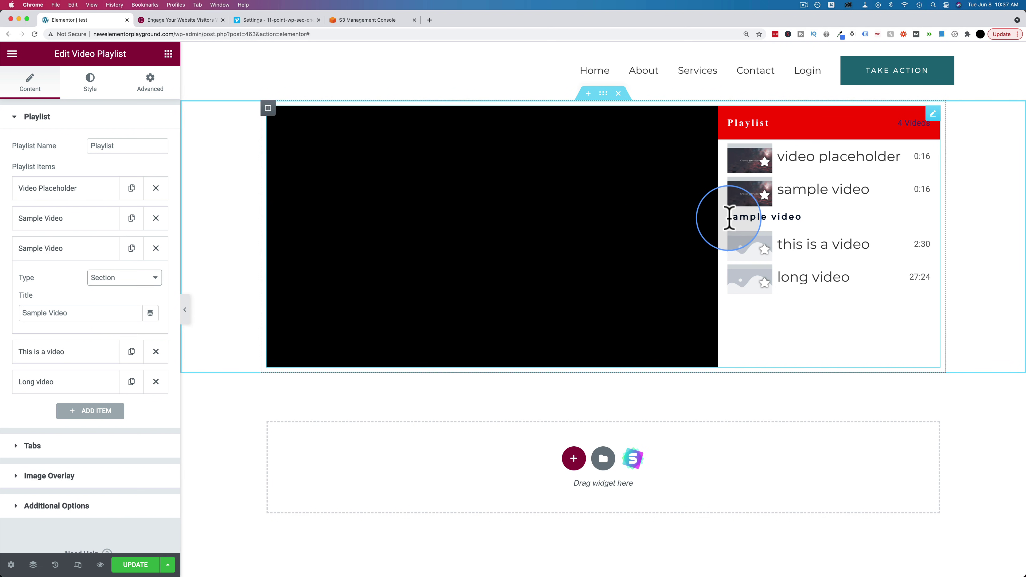
mouse_move(729, 218)
left_mouse_down()
mouse_move(799, 218)
mouse_move(728, 220)
left_mouse_up()
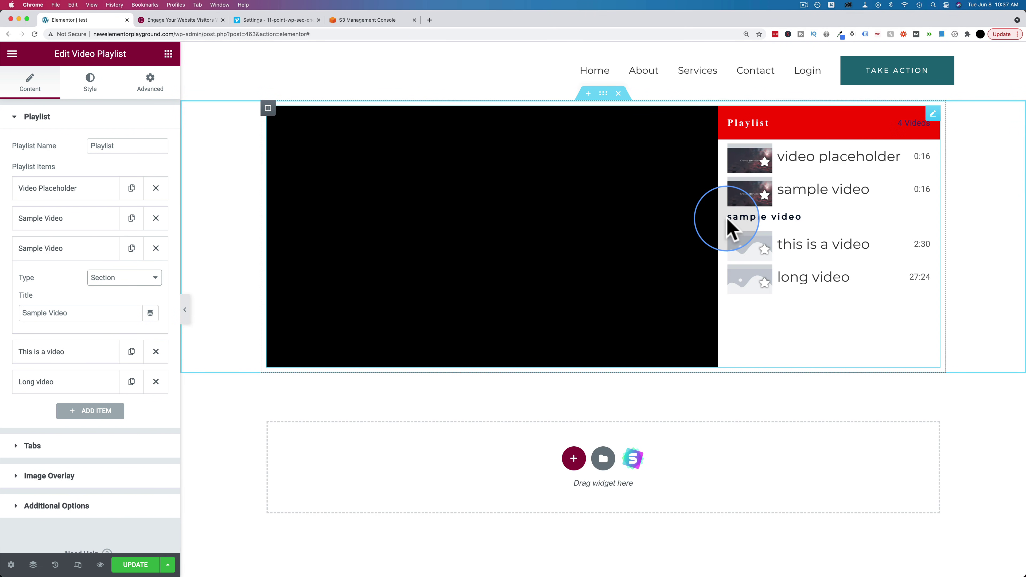
left_click(94, 311)
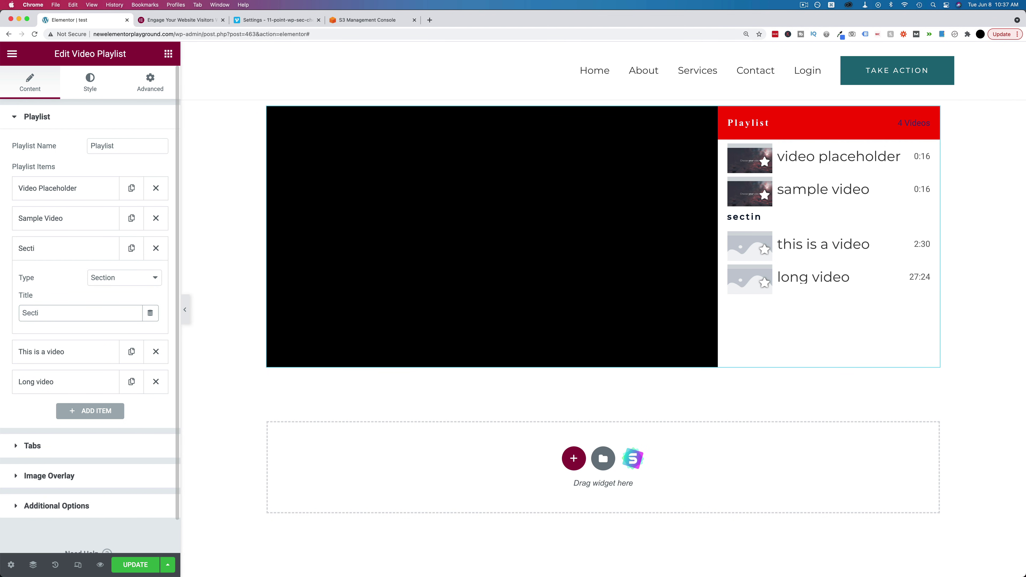
type("Section 1")
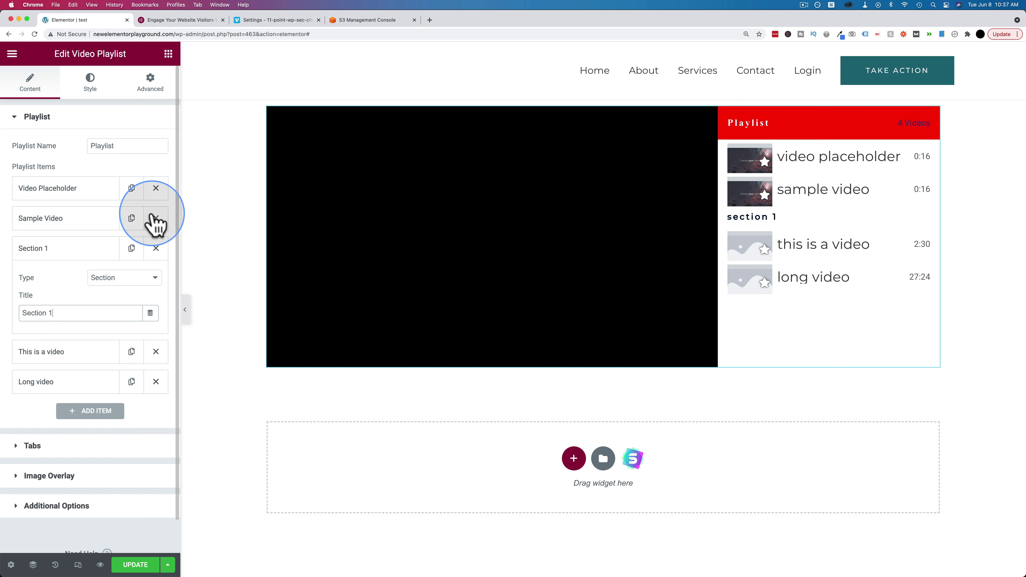
Style the playlist videos' normal state with the light pink item background #FBC2C2 and an icon size of 15
left_click(96, 90)
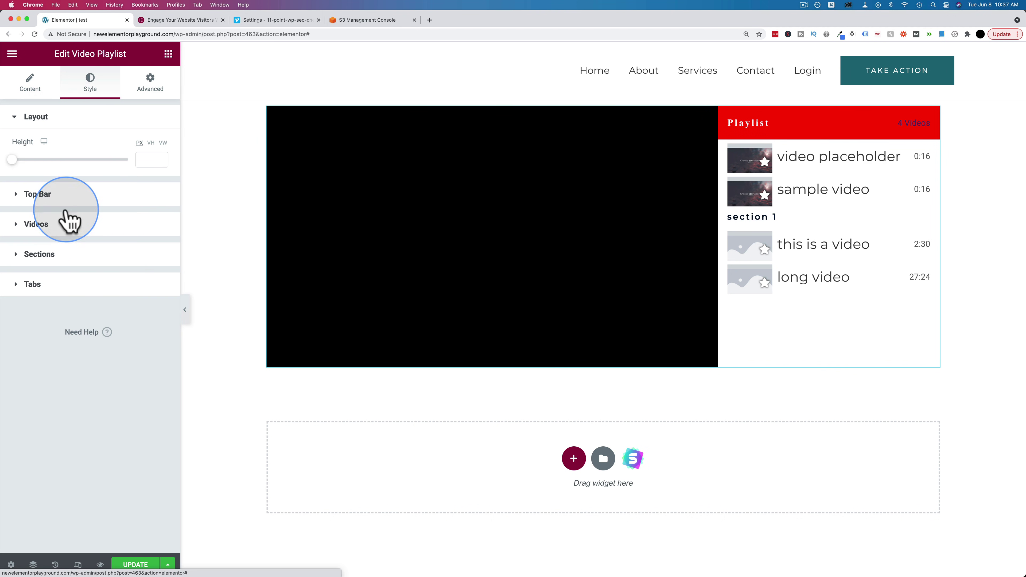
left_click(41, 226)
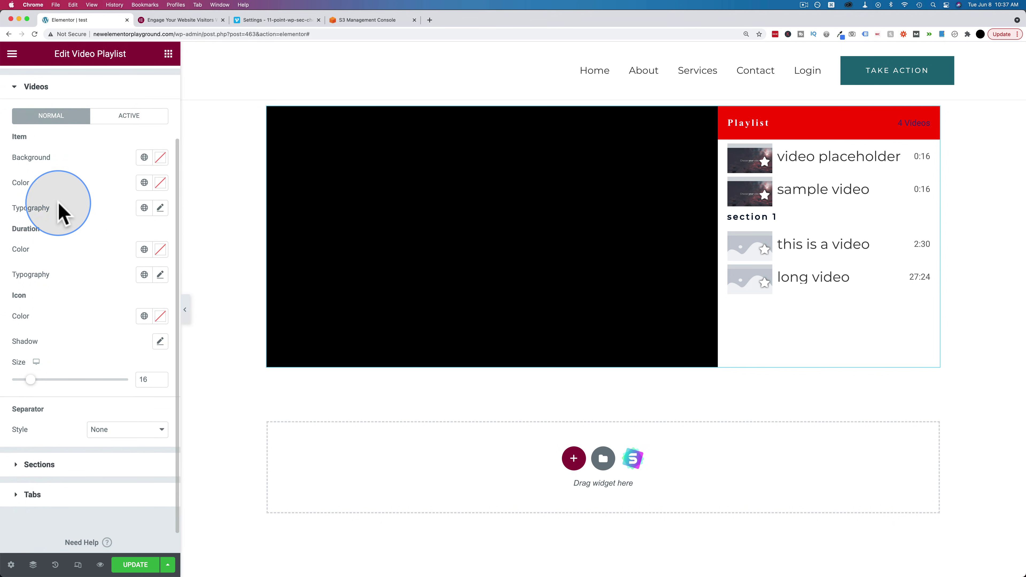
left_click(161, 157)
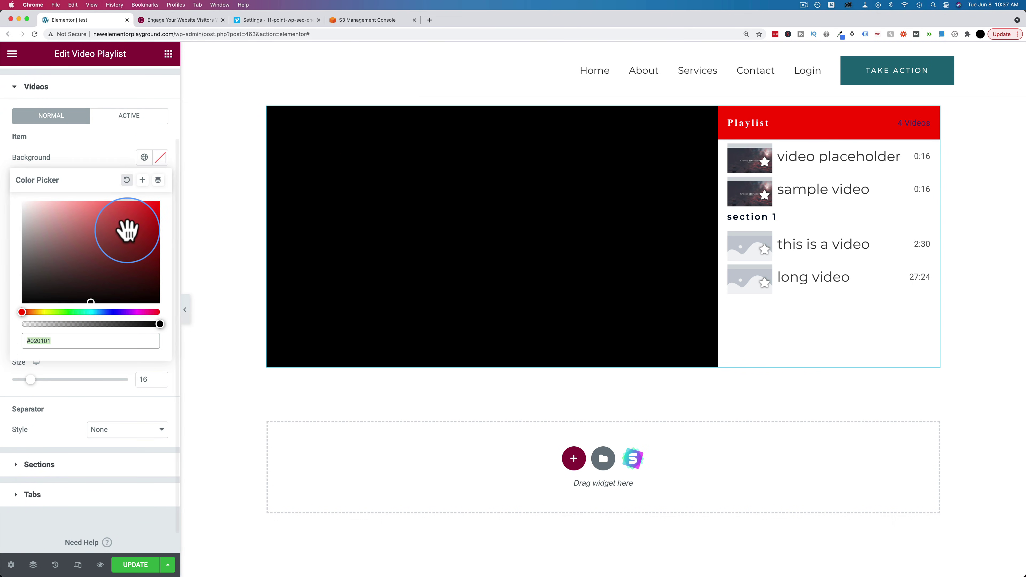
left_click_drag(128, 229, 34, 206)
left_click(101, 143)
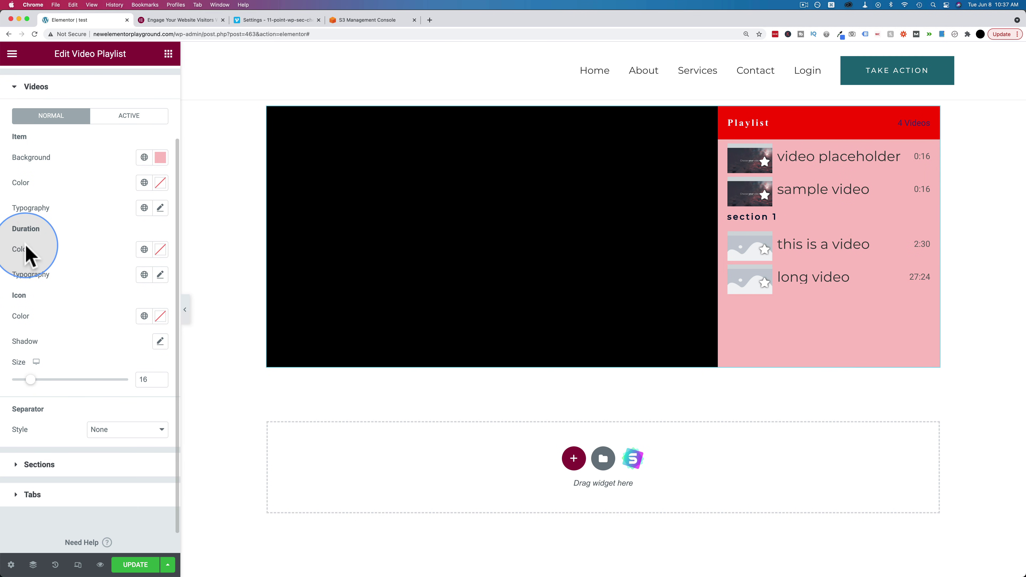
scroll(75, 321, "down", 1)
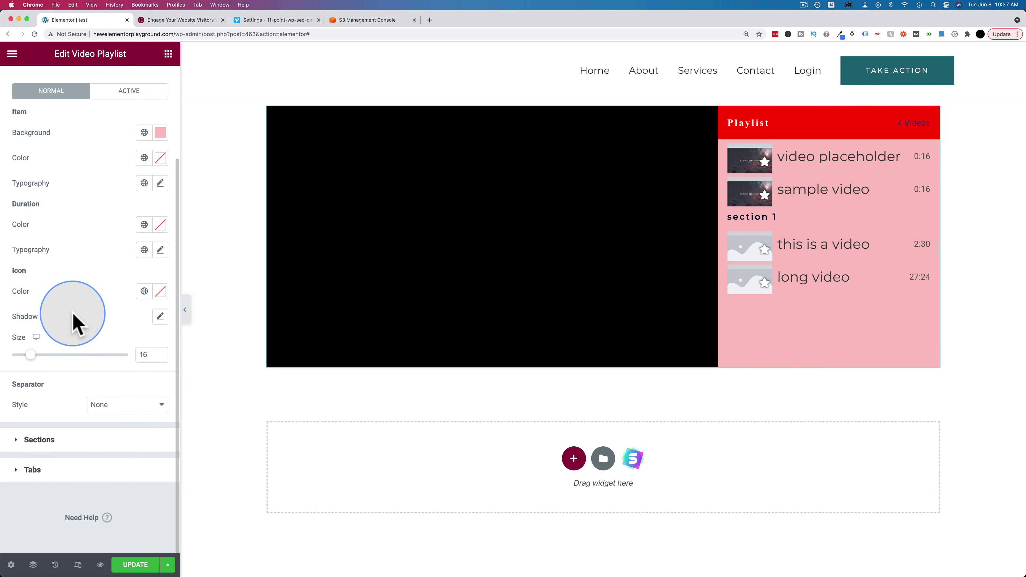
mouse_move(32, 356)
left_mouse_down()
mouse_move(132, 357)
mouse_move(24, 365)
left_mouse_up()
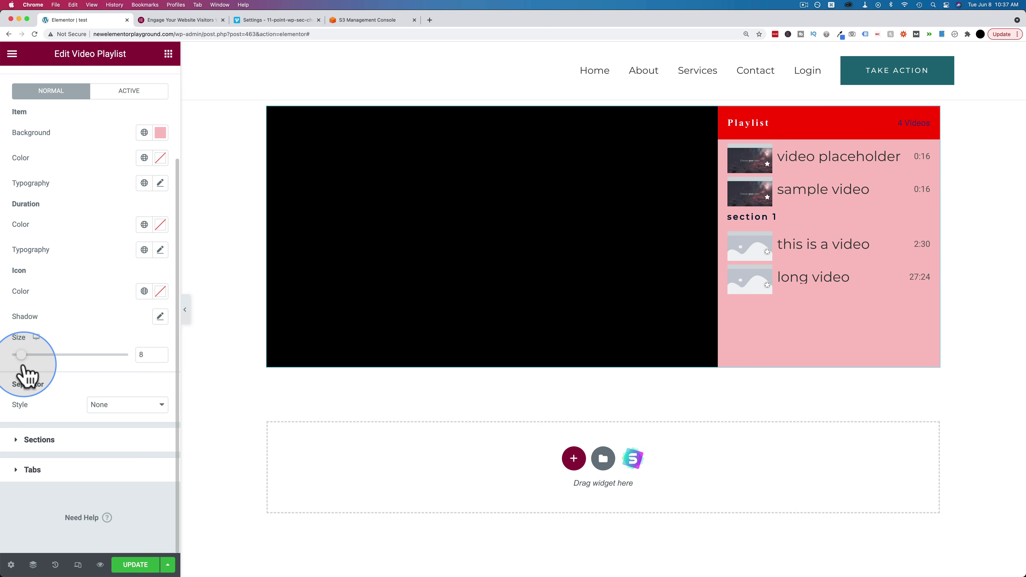
Try a Solid separator style between the playlist videos and set it back to None
left_click(121, 405)
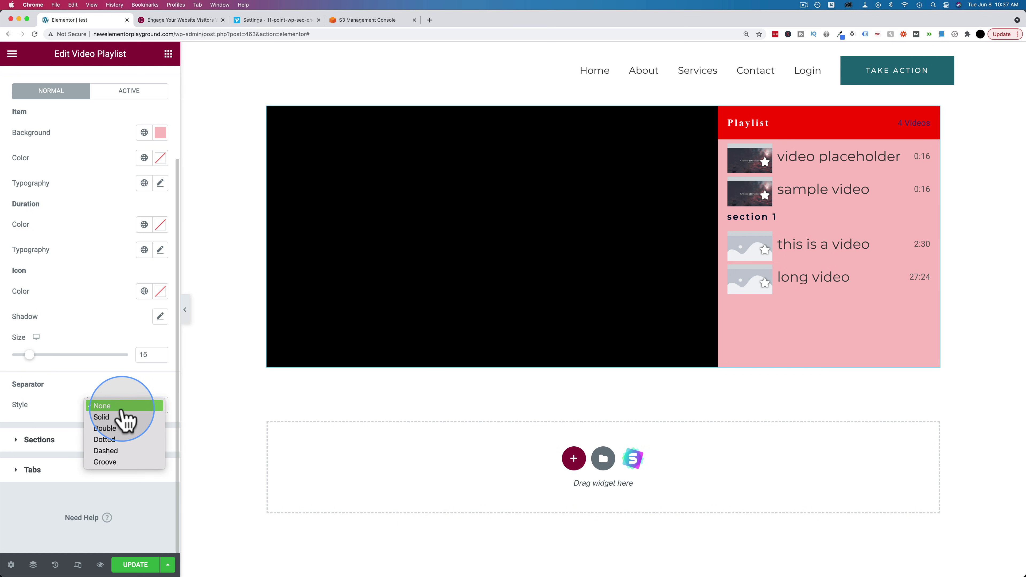
left_click(121, 418)
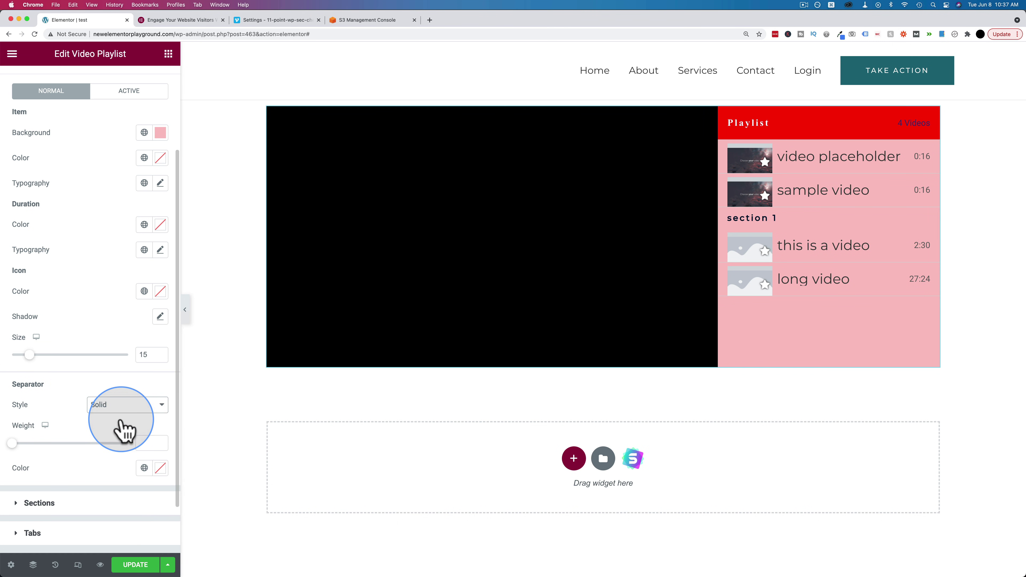
left_click(125, 406)
left_click(126, 395)
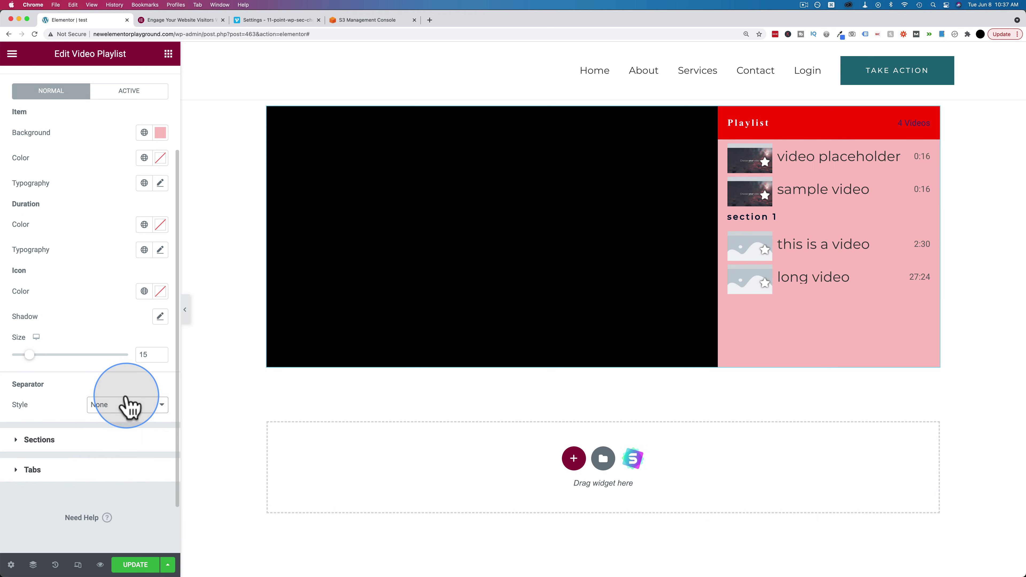
Set the background of the playlist's section headings to the very light pink #FFE1E1
left_click(42, 435)
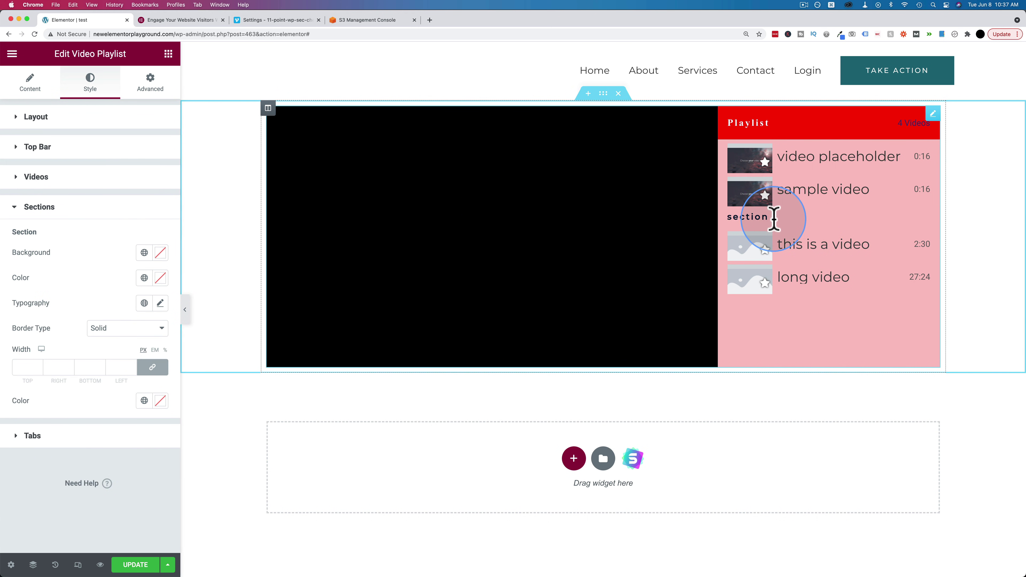
left_click(160, 253)
left_click(106, 325)
left_click_drag(105, 326, 39, 296)
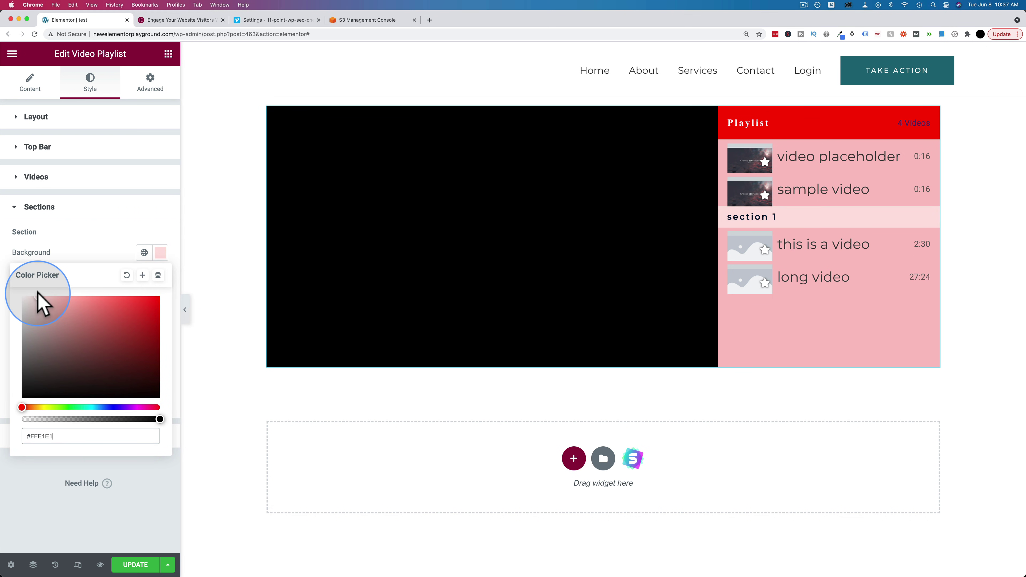
left_click(130, 236)
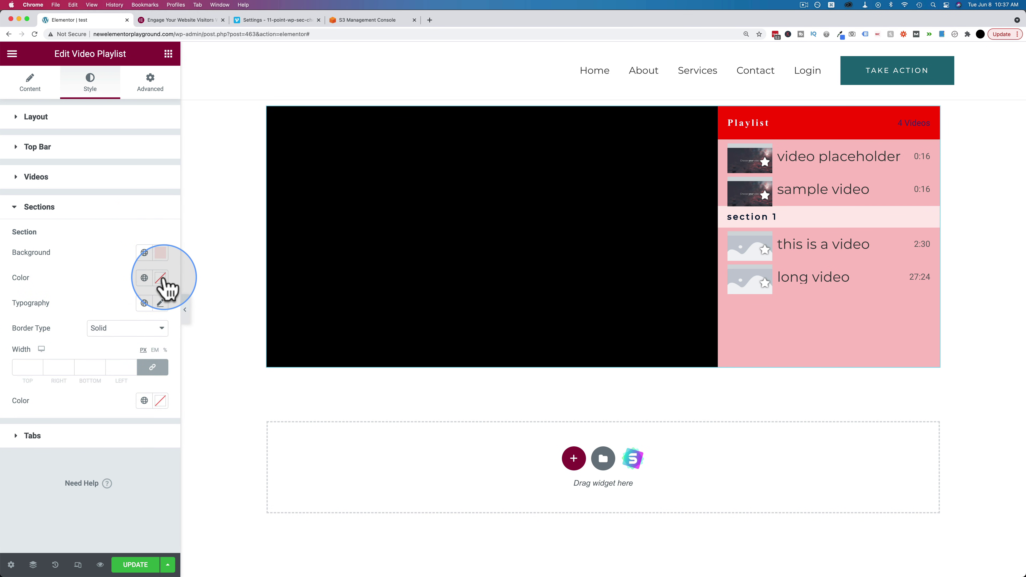
Set the text color of the playlist's section headings to a strong red
left_click(161, 278)
left_click_drag(112, 346, 165, 344)
double_click(111, 279)
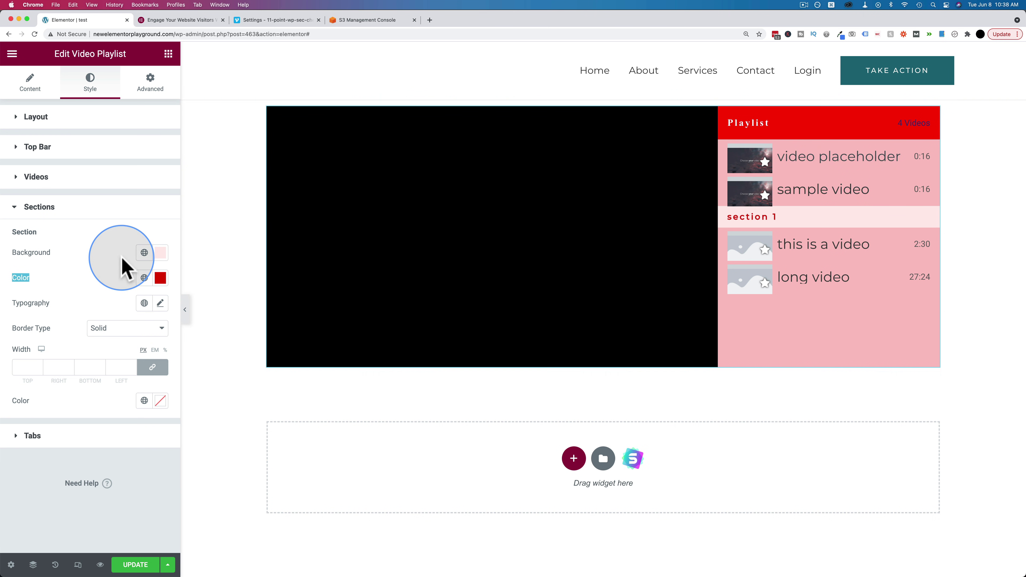
Copy the videos' normal item background color #FBC2C2 and apply it as the border color of the section headings
left_click(37, 178)
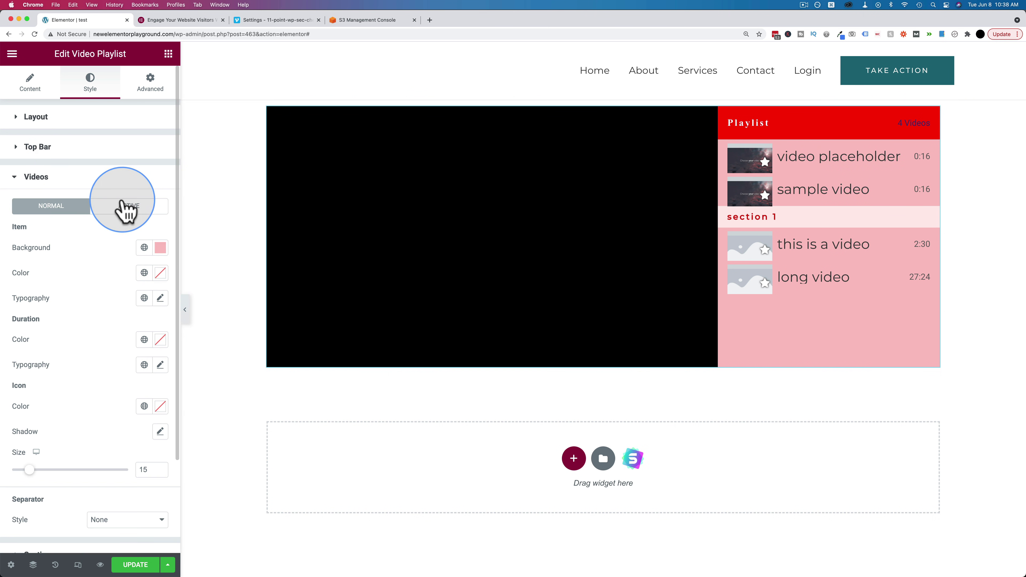
left_click(160, 247)
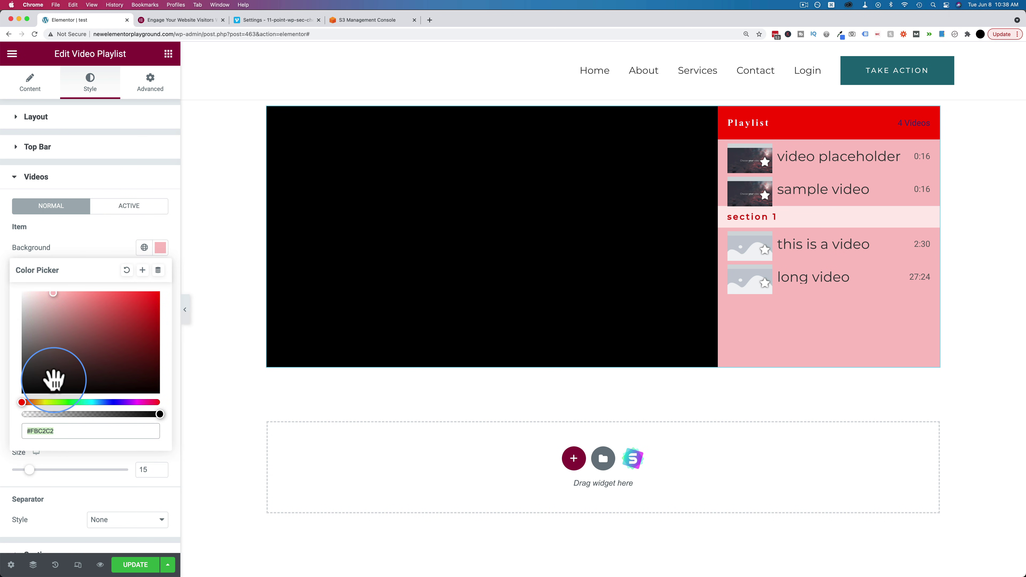
left_click(101, 252)
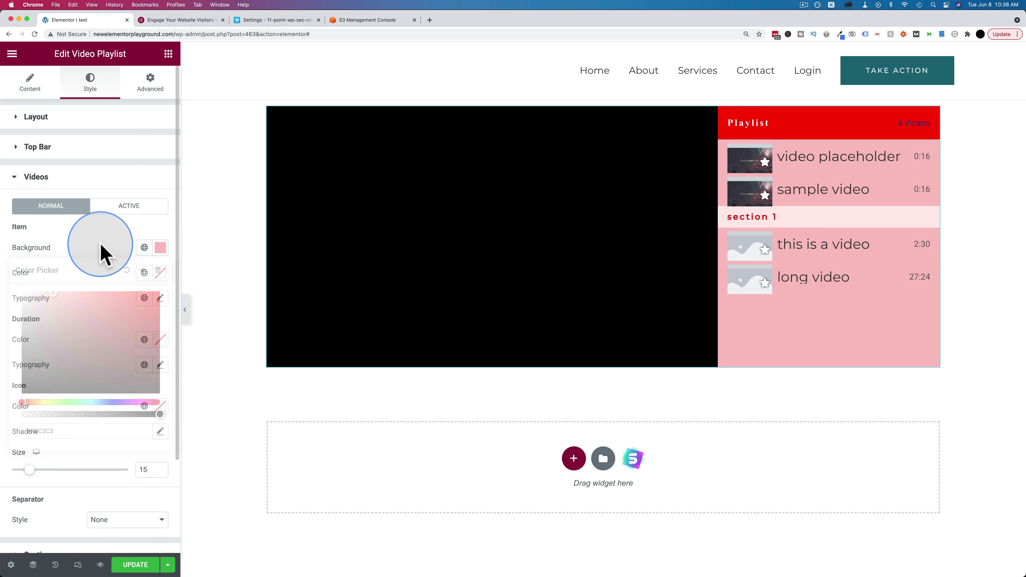
left_click(82, 187)
left_click(81, 202)
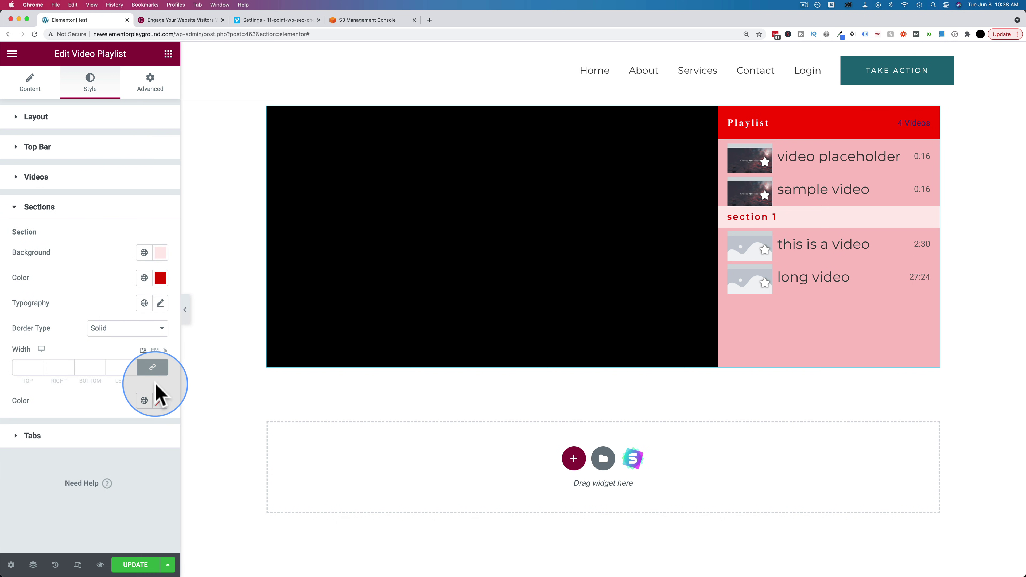
left_click(161, 401)
left_click(33, 371)
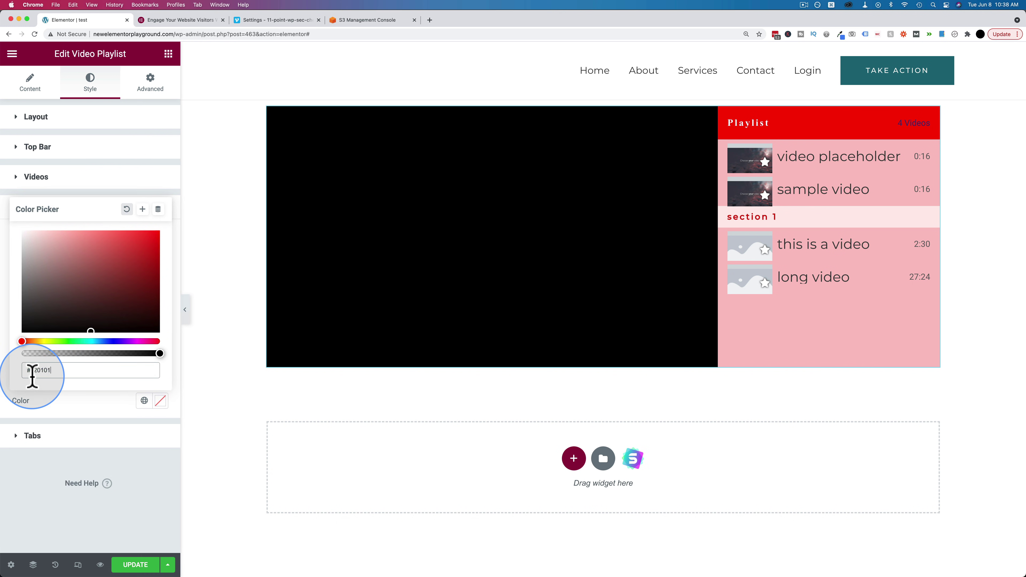
left_click(86, 458)
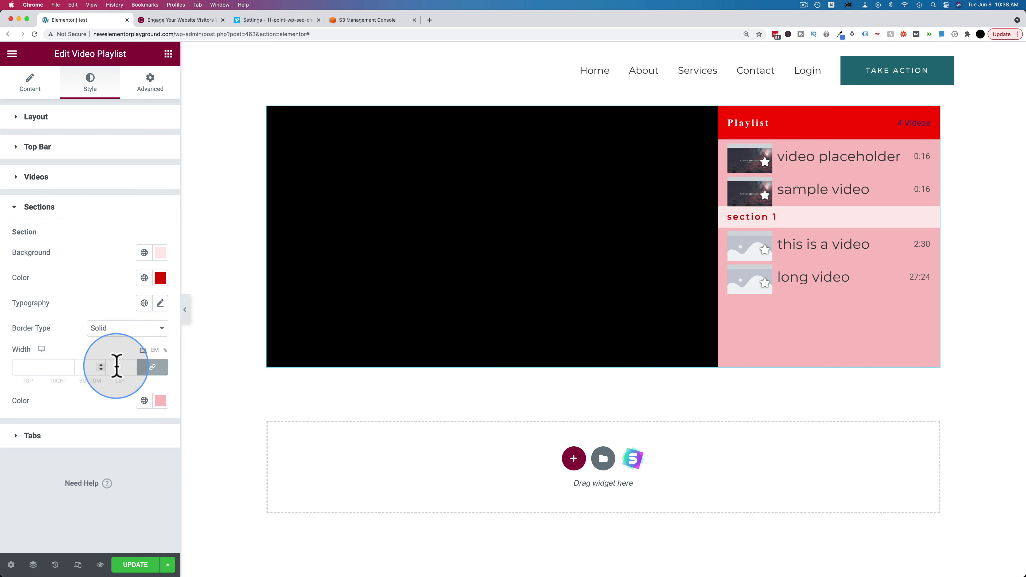
Unlink the section headings' border widths and set the top to 23 px and the bottom to 17 px
left_click(152, 367)
left_click(39, 366)
type("3")
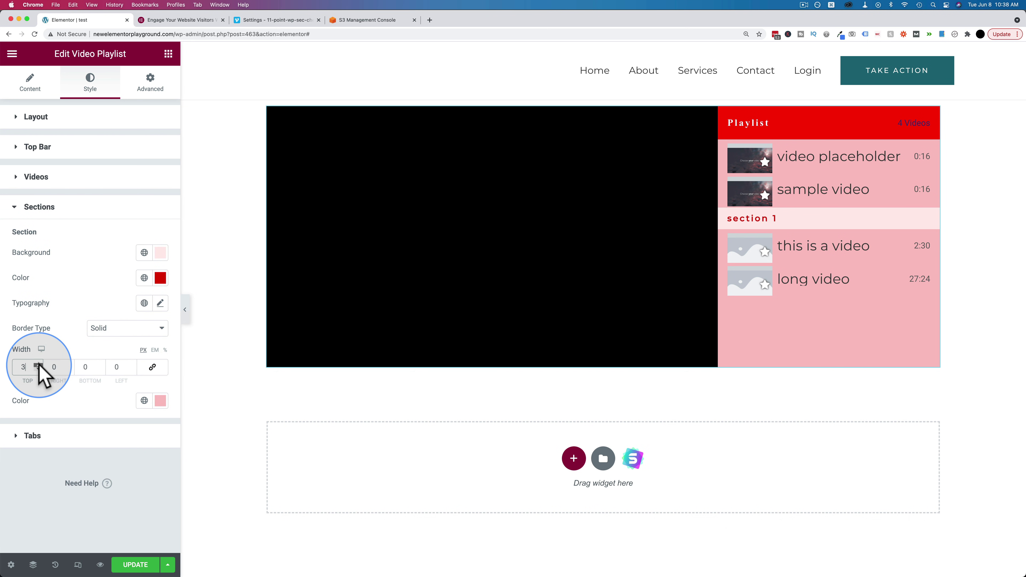
type("1")
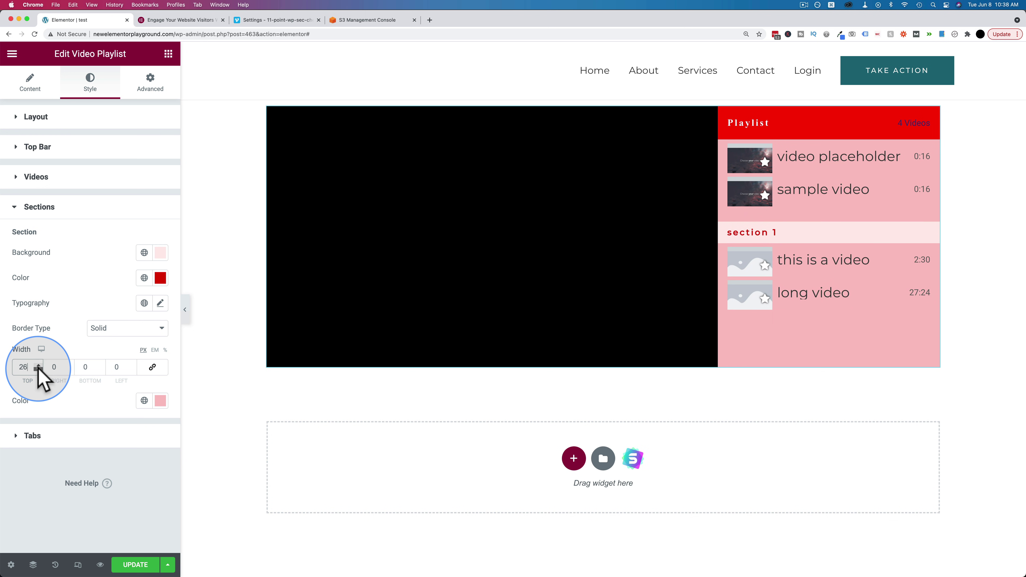
left_click(38, 369)
left_click(38, 369)
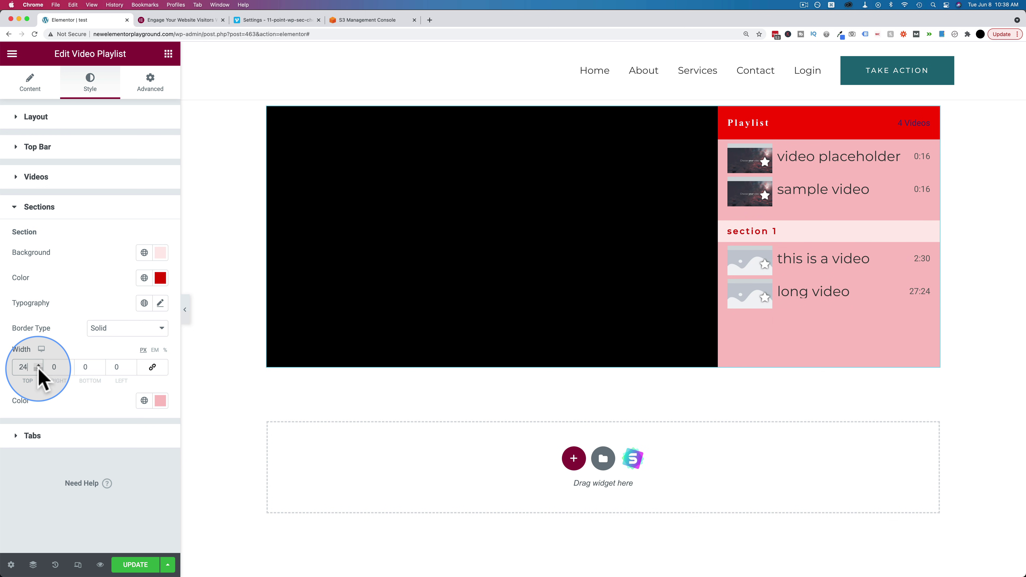
left_click(101, 370)
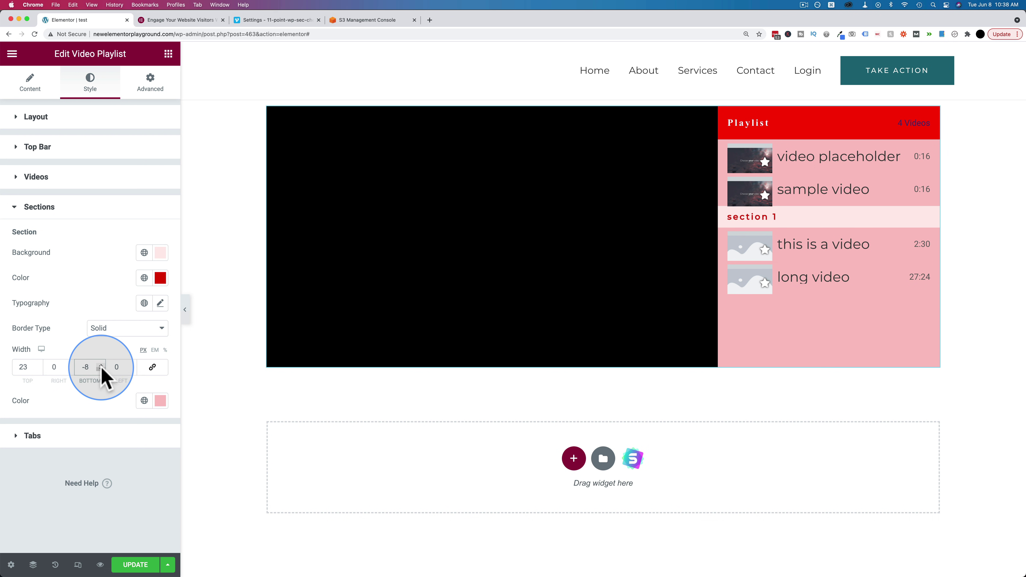
left_click(101, 365)
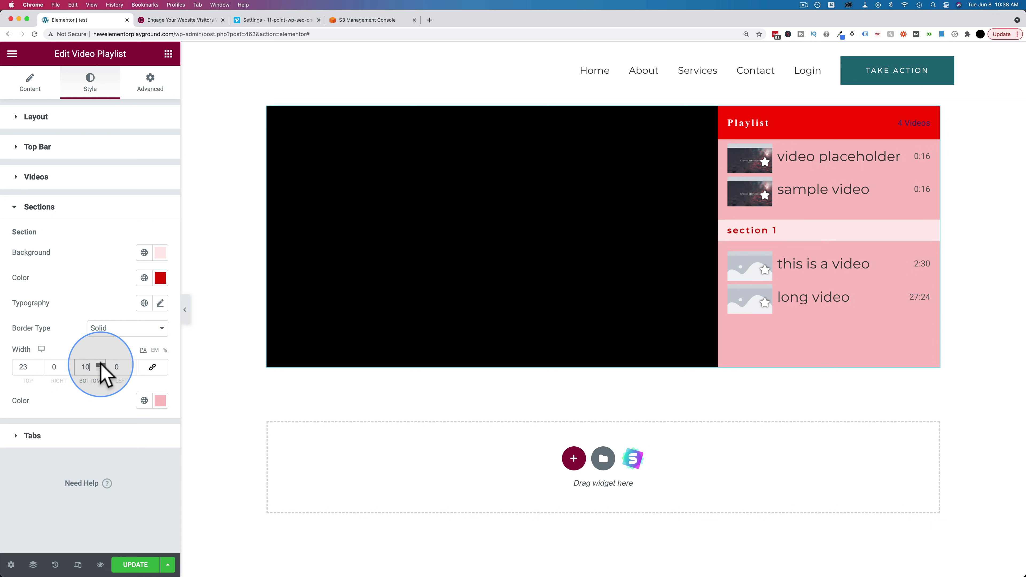
double_click(100, 364)
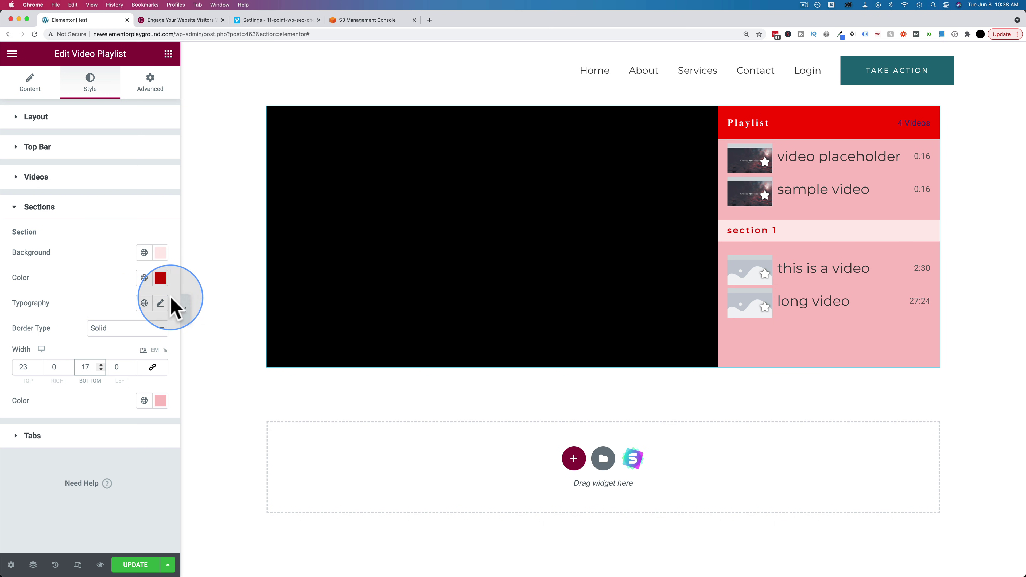
Try a blue border color on the section headings and restore the copied light pink
left_click(160, 400)
left_click(107, 341)
left_click_drag(102, 301, 117, 240)
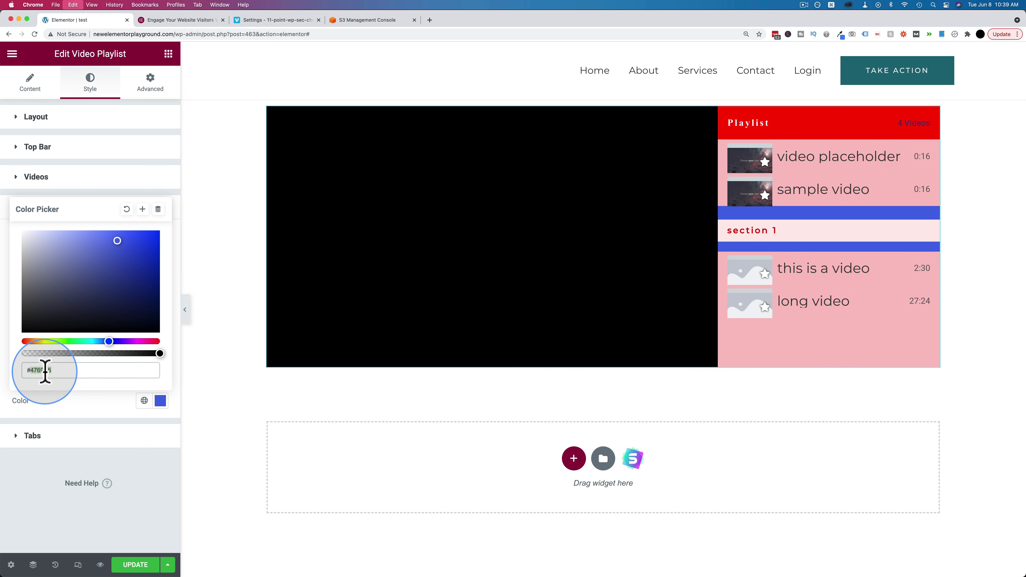
key("cmd+v")
left_click(161, 400)
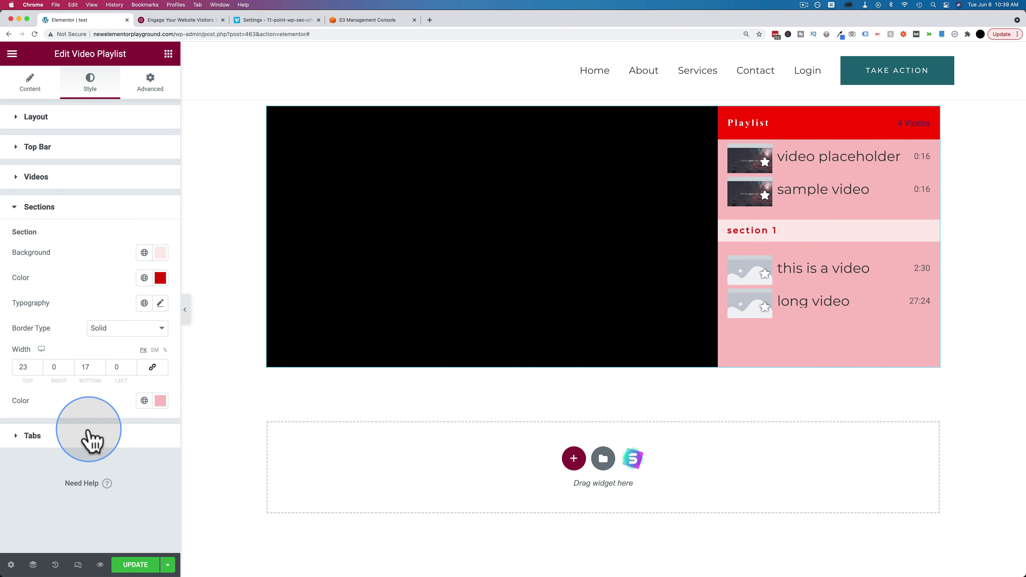
Load the video placeholder to show its tabs, set the tabs' border width to 0 and look over their remaining style options
left_click(92, 437)
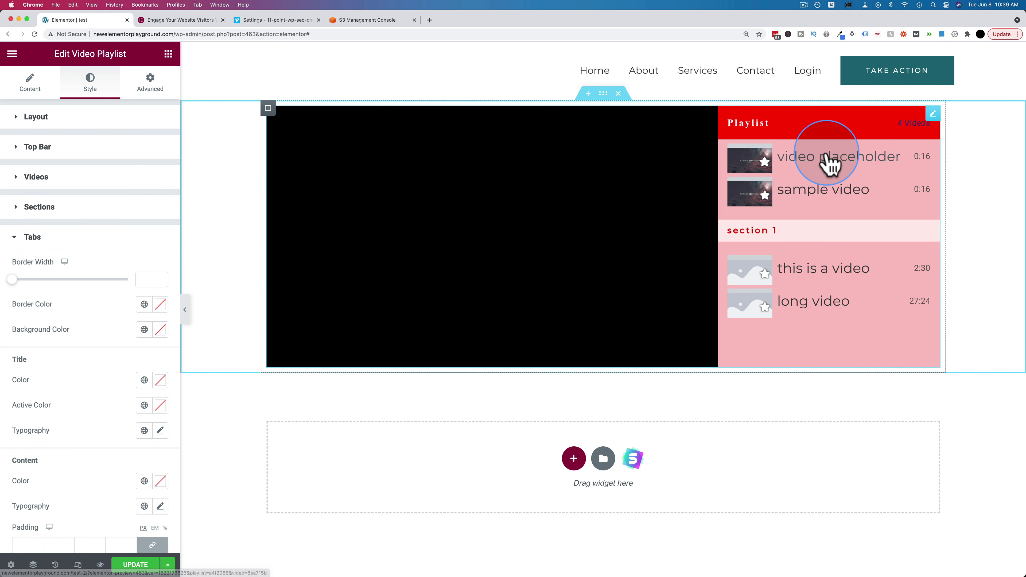
scroll(54, 270, "down", 5)
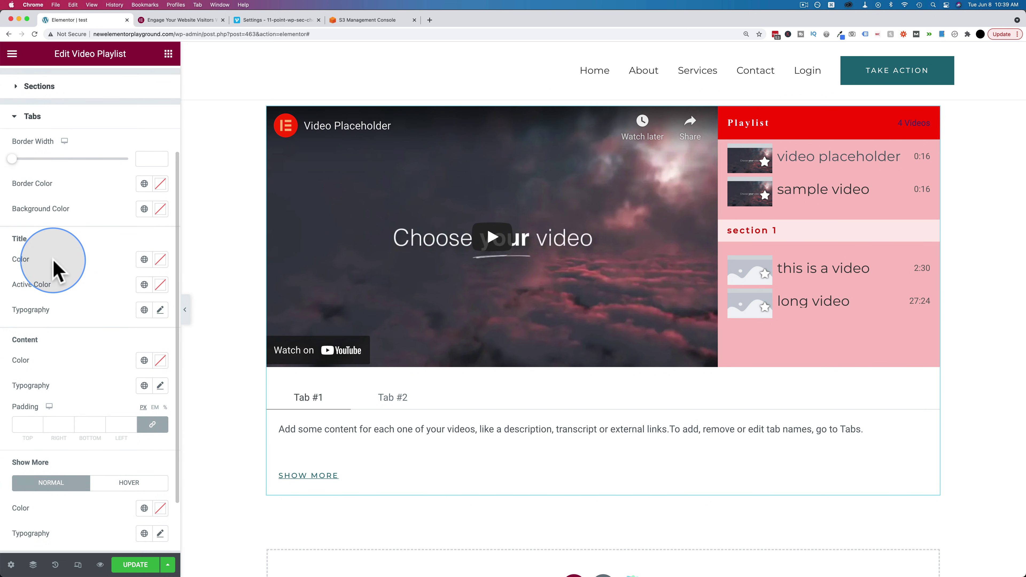
mouse_move(13, 159)
left_mouse_down()
mouse_move(80, 158)
mouse_move(9, 160)
left_mouse_up()
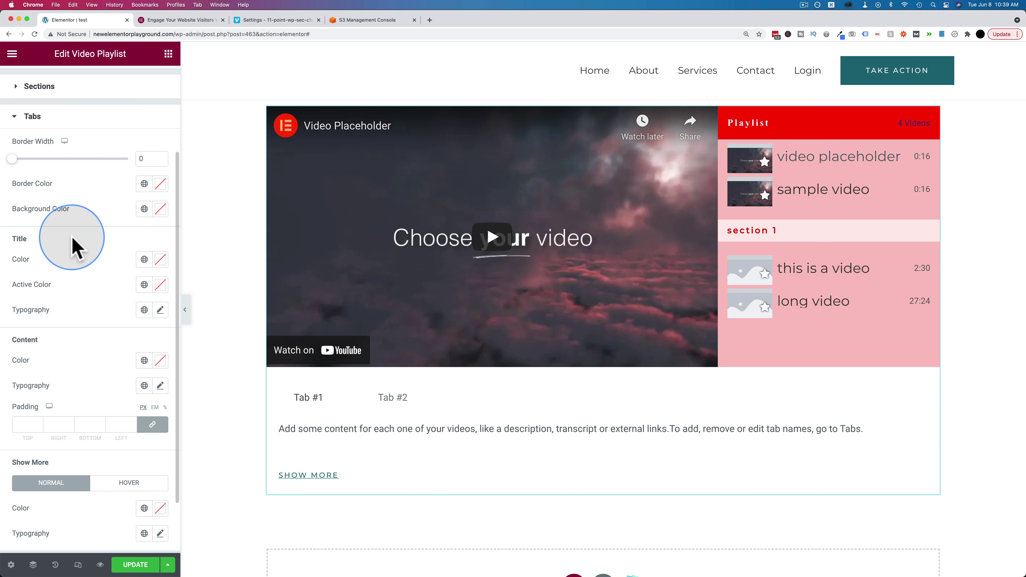
scroll(73, 236, "down", 3)
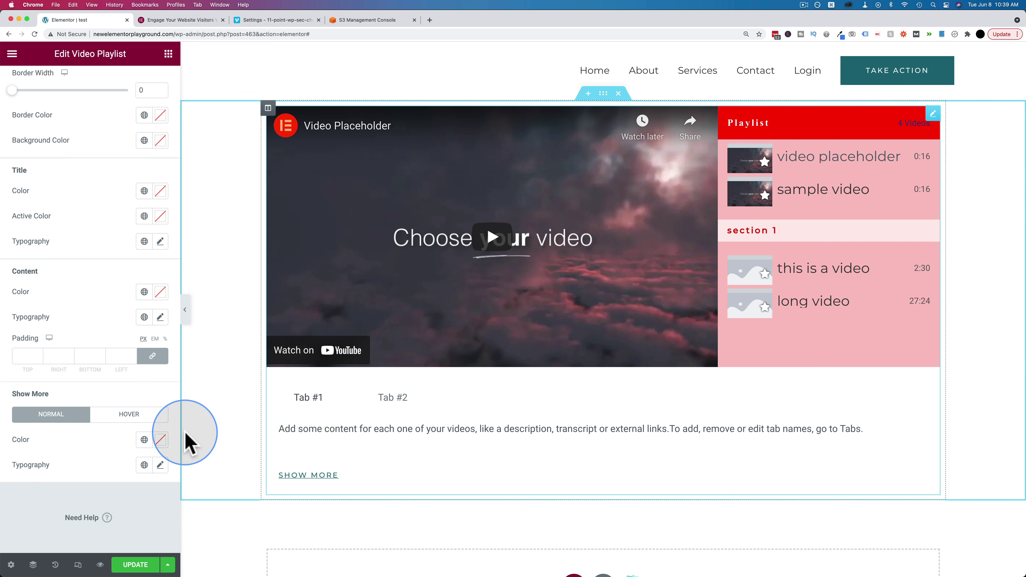
scroll(96, 279, "up", 5)
left_click(96, 238)
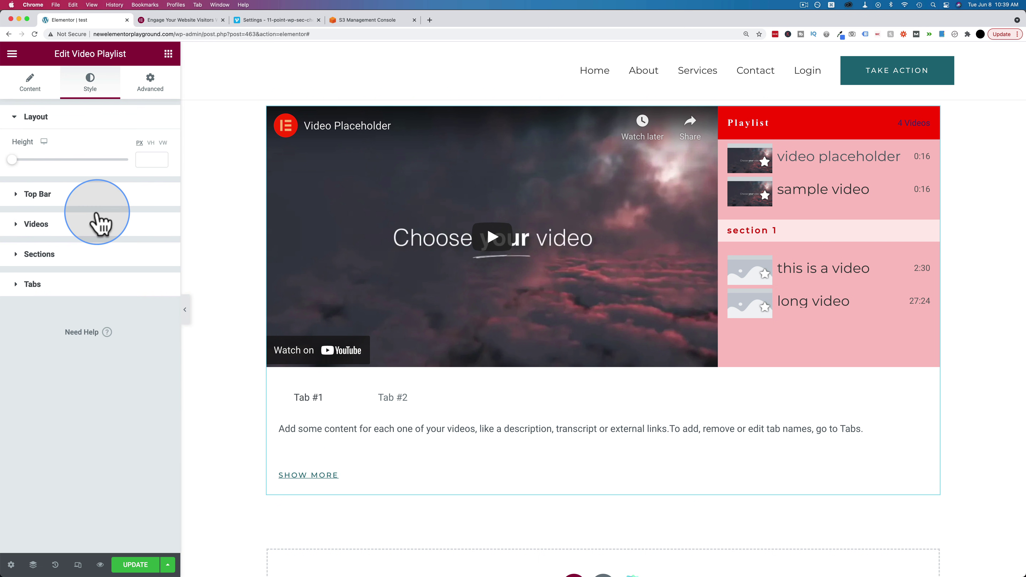
Look over the Video Playlist widget's advanced settings, including its border options
left_click(161, 92)
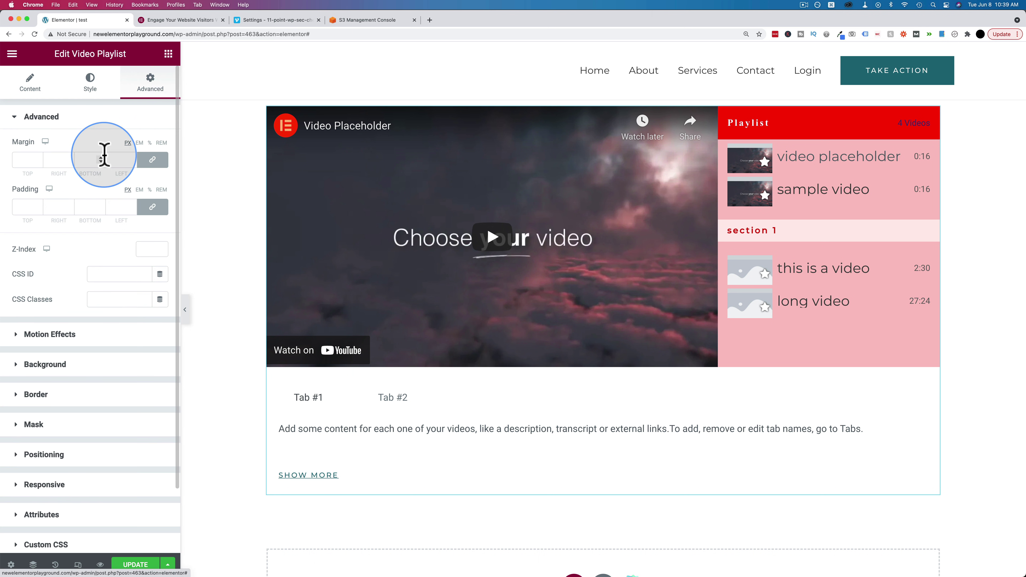
scroll(69, 311, "down", 3)
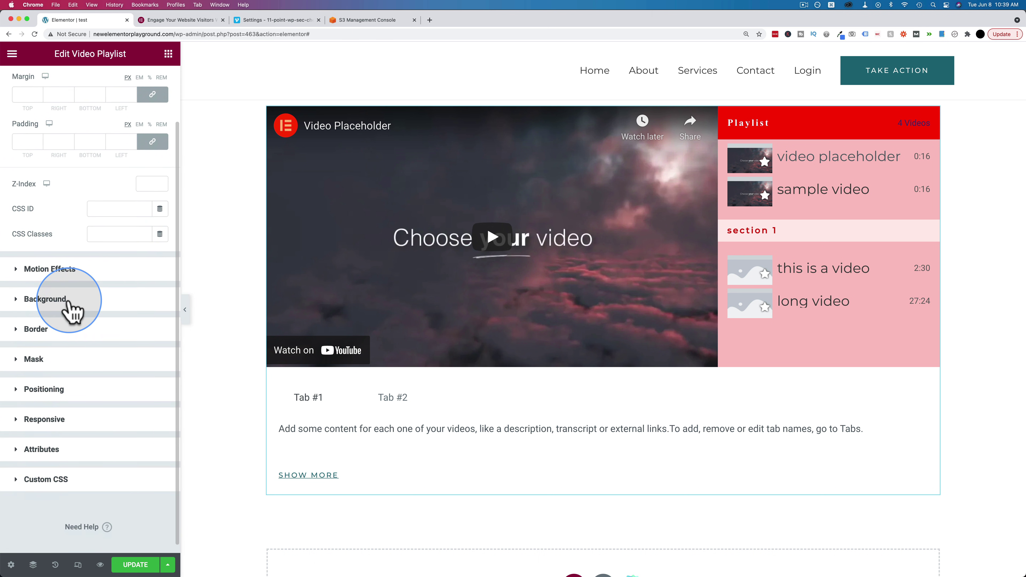
left_click(41, 322)
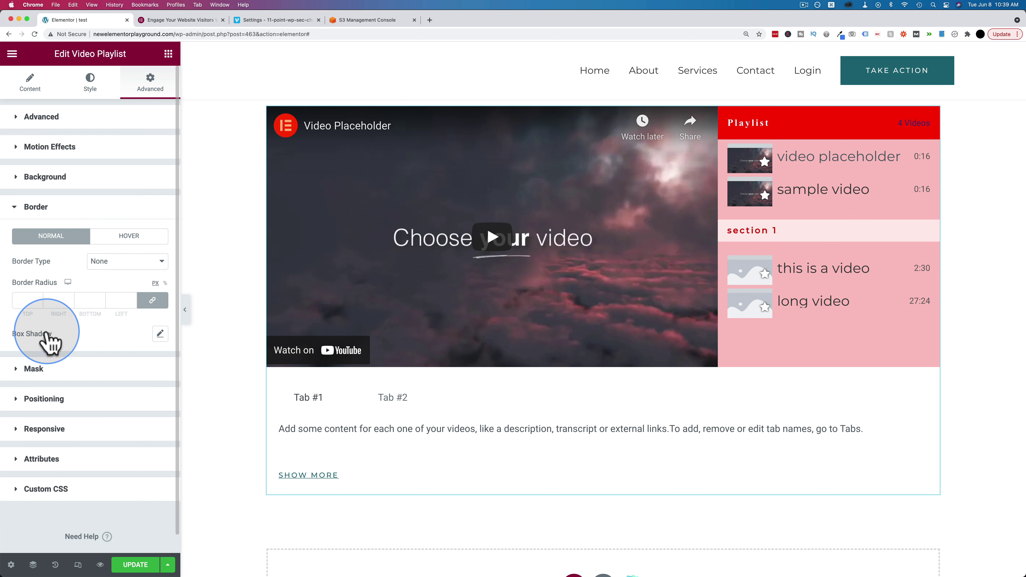
left_click(32, 207)
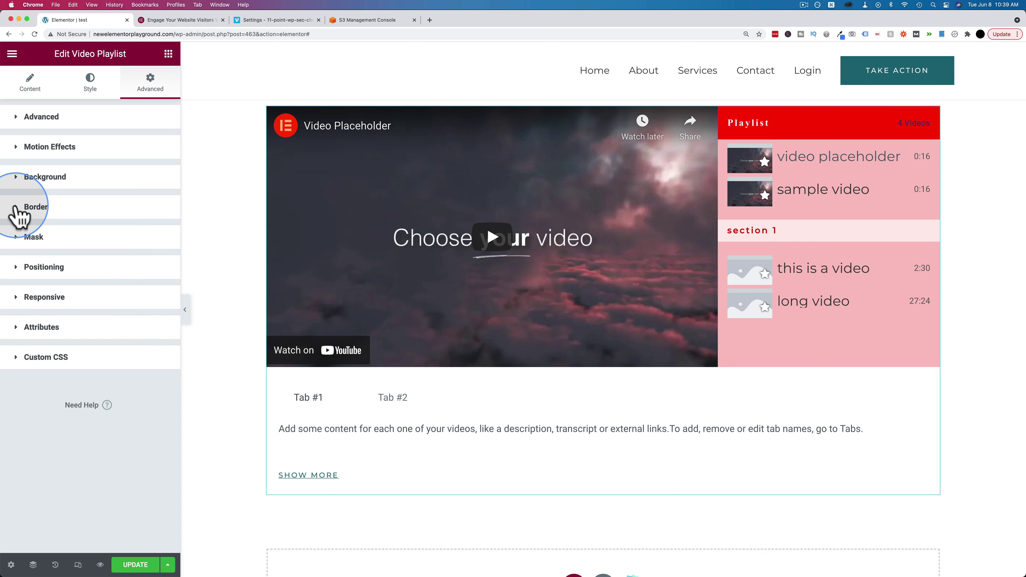
left_click(770, 213)
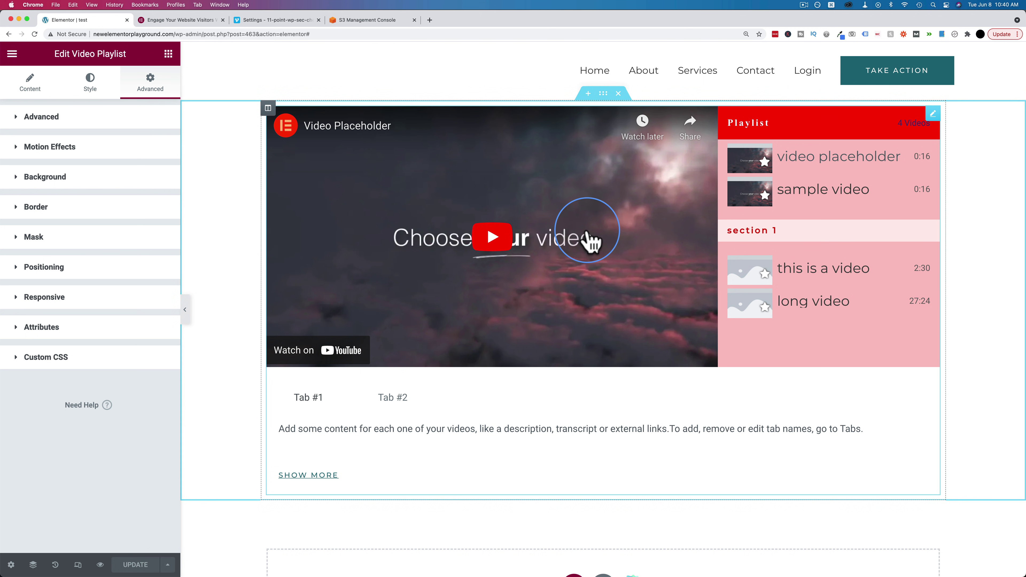
Preview the page in the mobile layout and check how the playlist's videos and section scroll
left_click(78, 564)
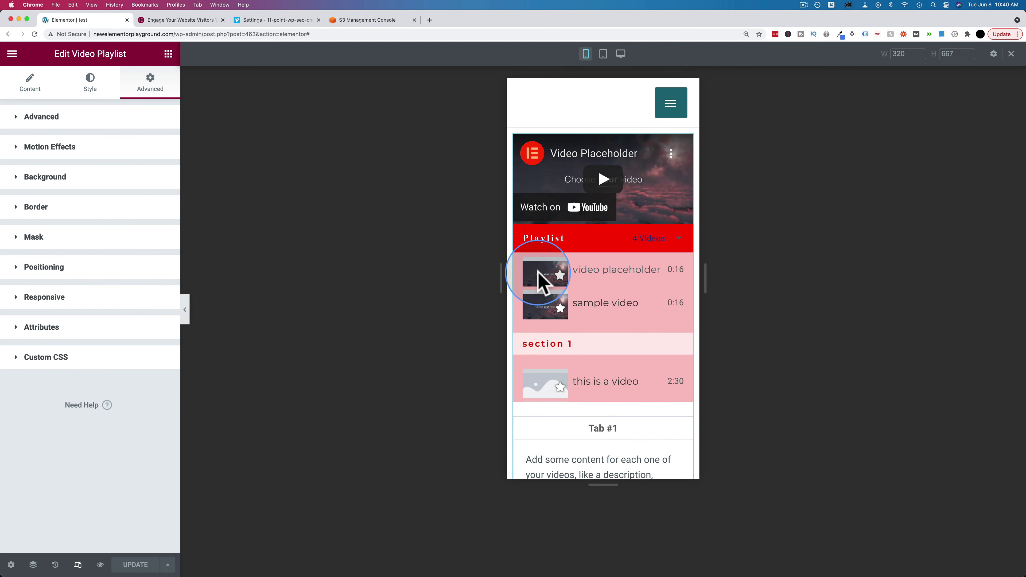
scroll(632, 275, "down", 2)
scroll(597, 327, "up", 2)
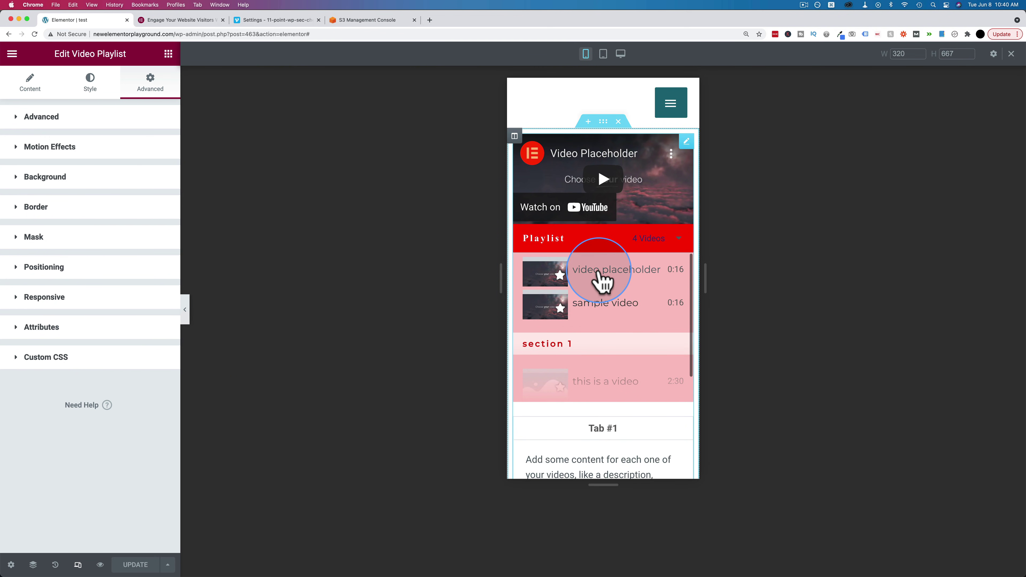
scroll(596, 280, "down", 2)
Check Tab #1 and Tab #2 in the mobile layout, expand and collapse the Tab #1 text, and return to the desktop layout
scroll(613, 371, "down", 5)
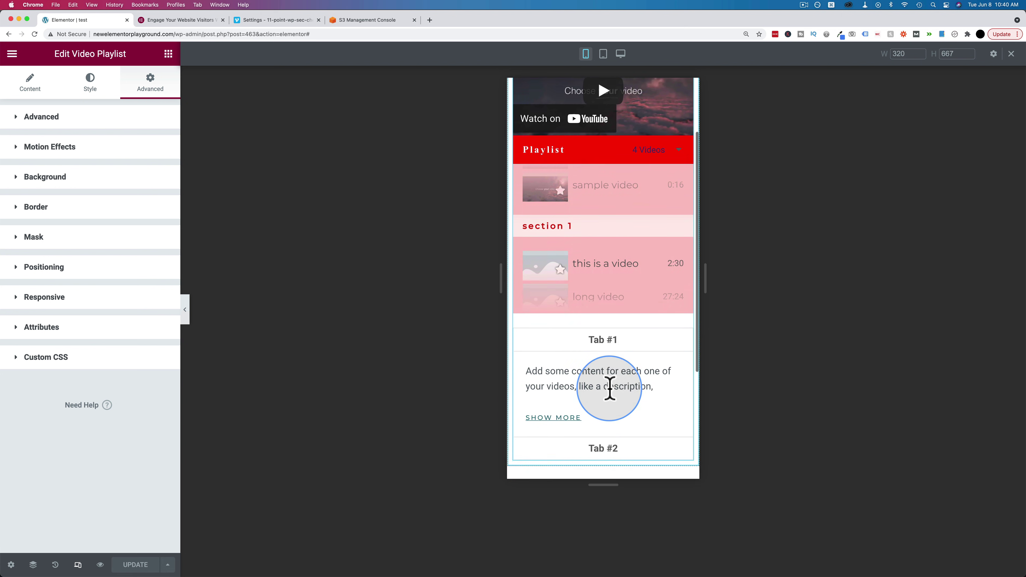
scroll(610, 388, "down", 2)
left_click(609, 374)
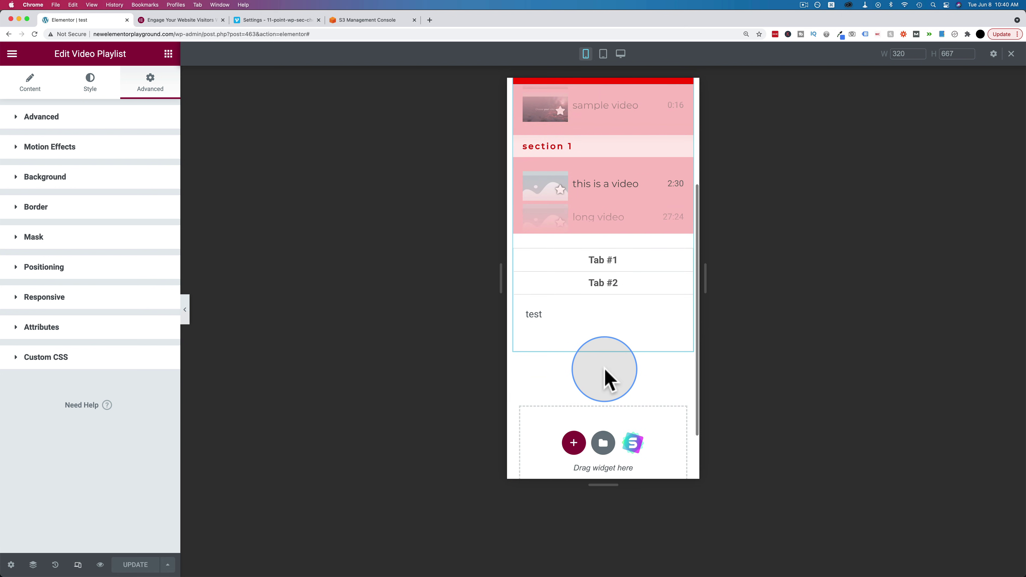
left_click(604, 262)
scroll(582, 323, "down", 5)
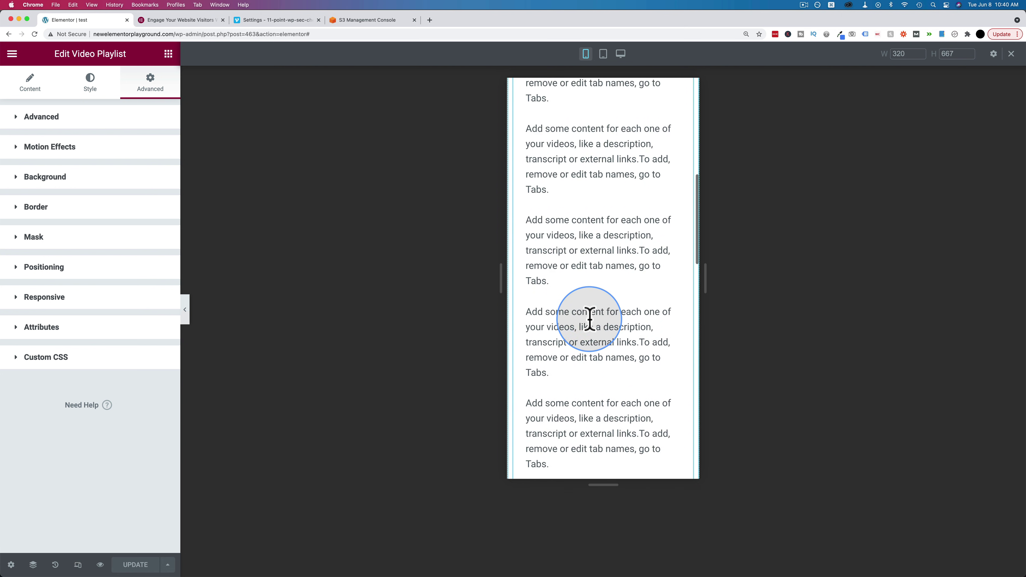
scroll(590, 319, "down", 6)
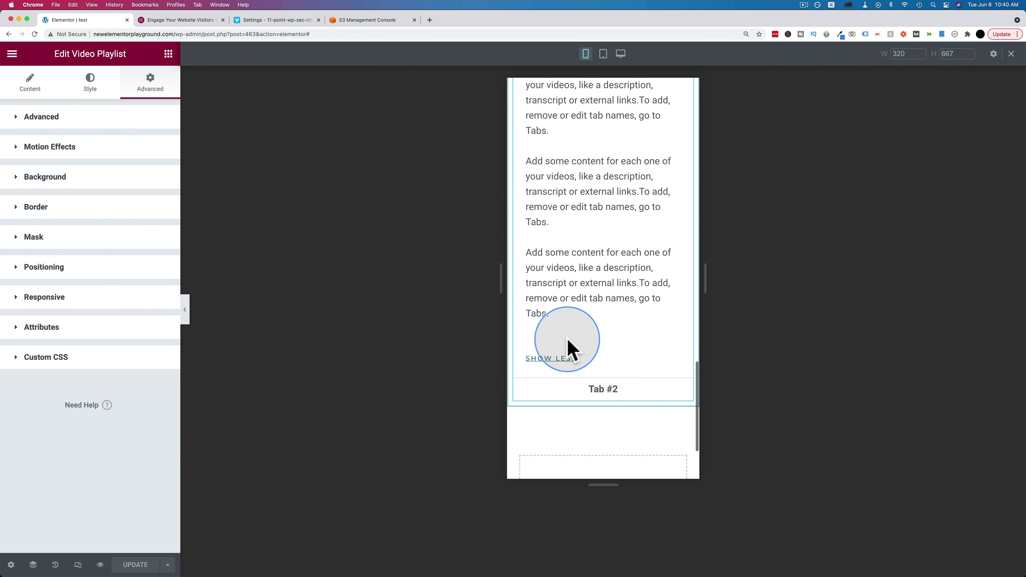
left_click(565, 358)
scroll(566, 362, "up", 6)
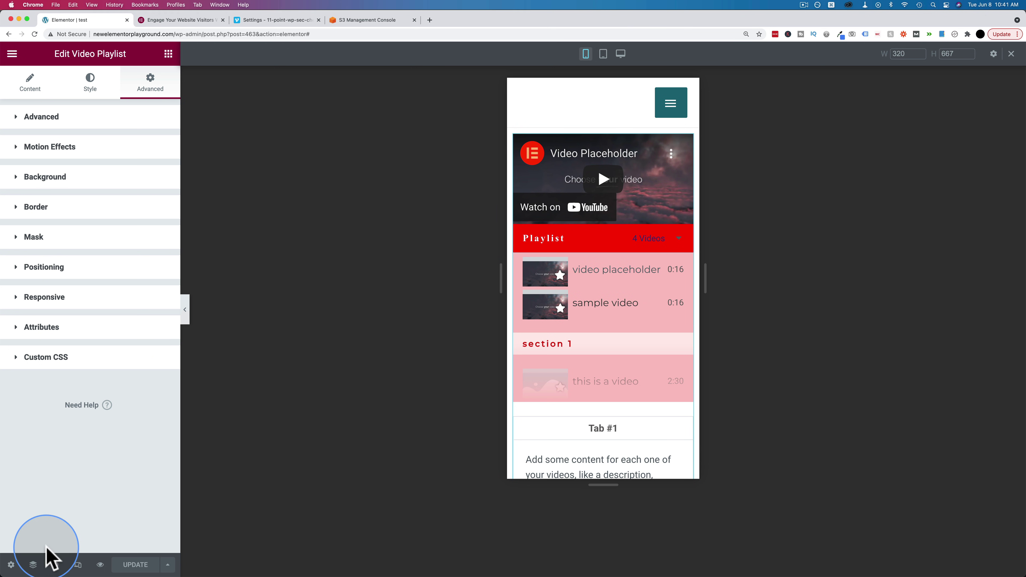
left_click(78, 565)
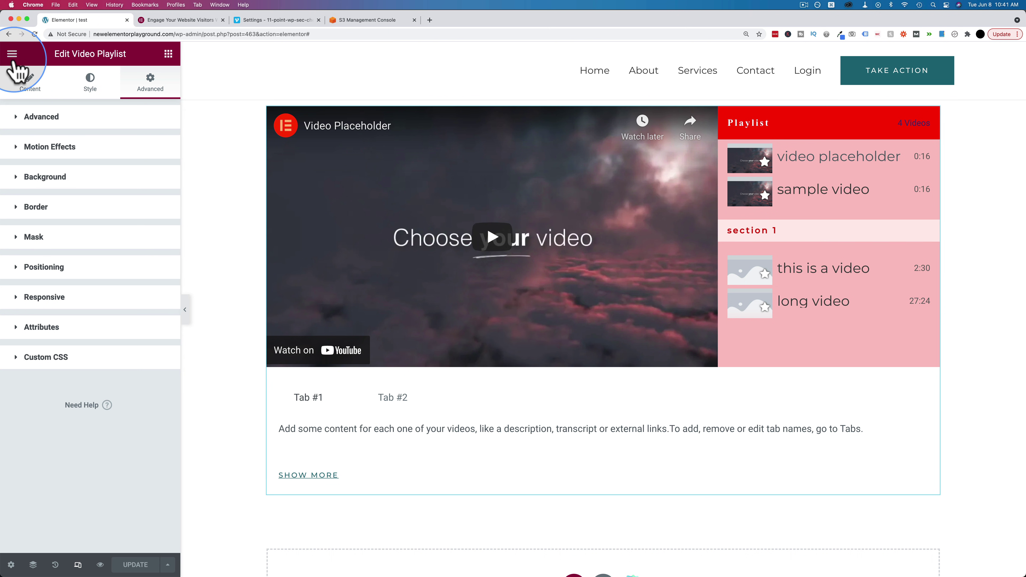
Exit the Elementor editor to the WordPress dashboard and open the Theme Builder template list
left_click(12, 53)
left_click(63, 263)
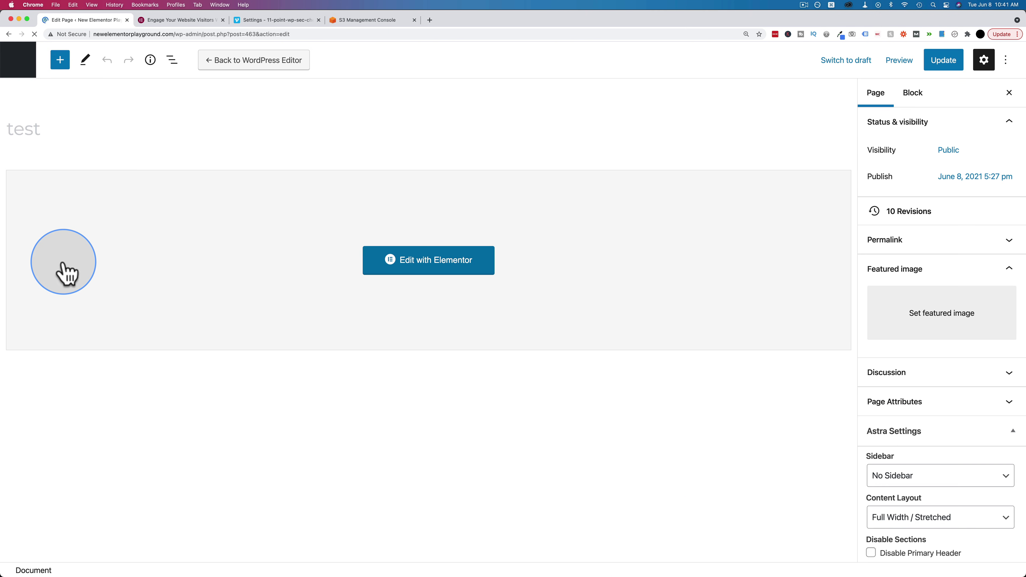
left_click(26, 67)
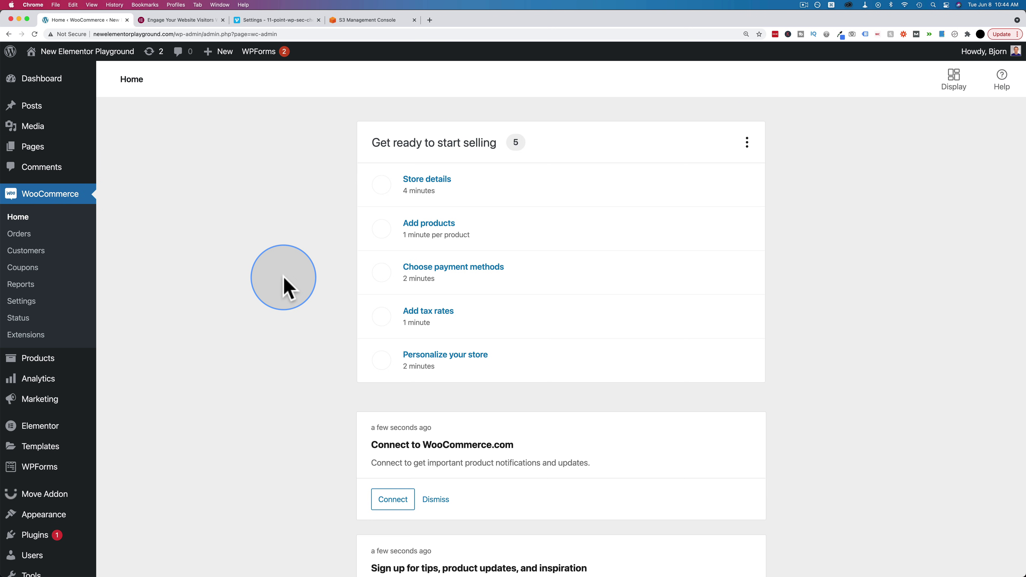
scroll(284, 279, "down", 5)
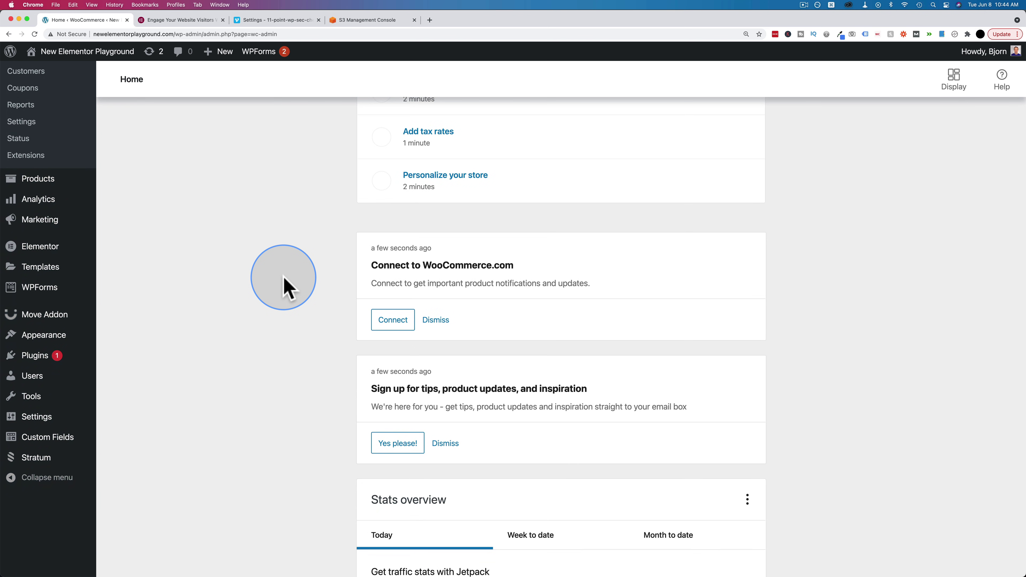
mouse_move(41, 270)
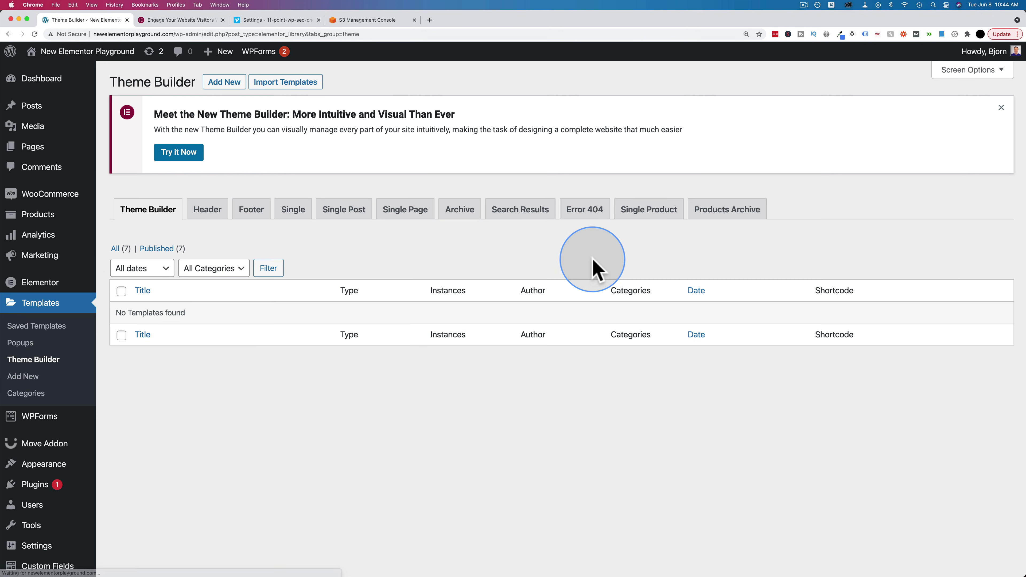
left_click(746, 209)
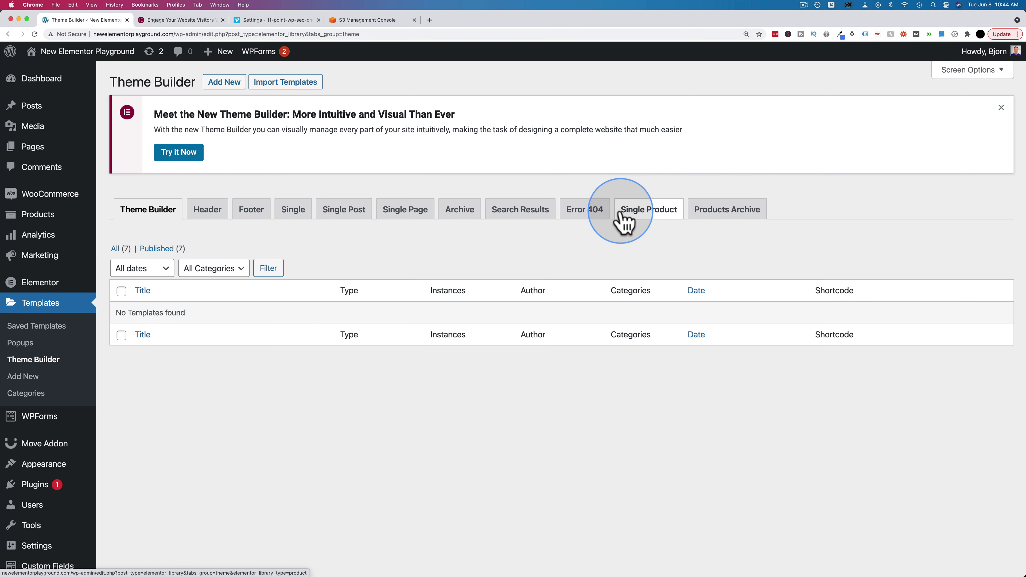
Create a new Single Product template named Test
left_click(227, 83)
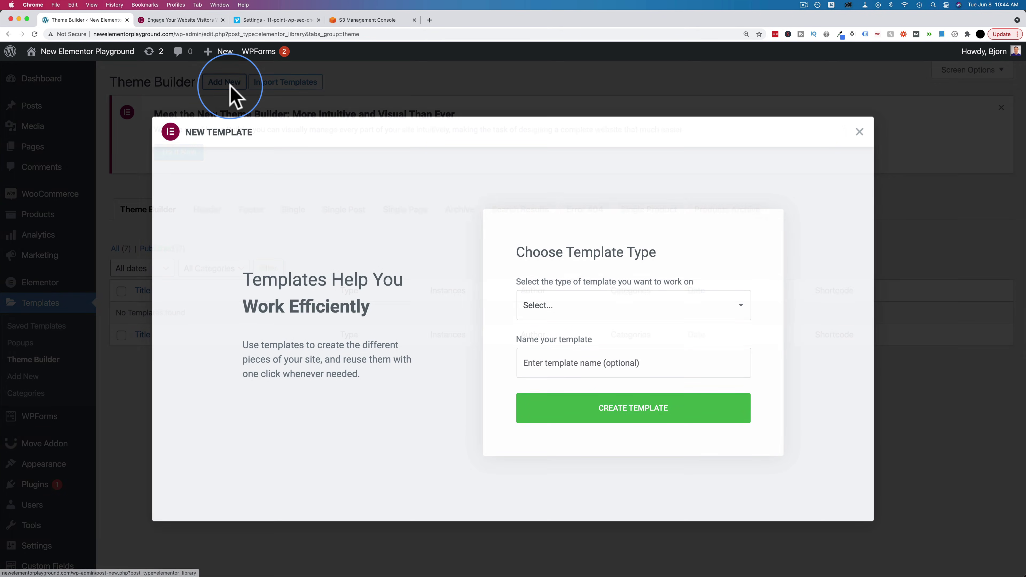
left_click(644, 309)
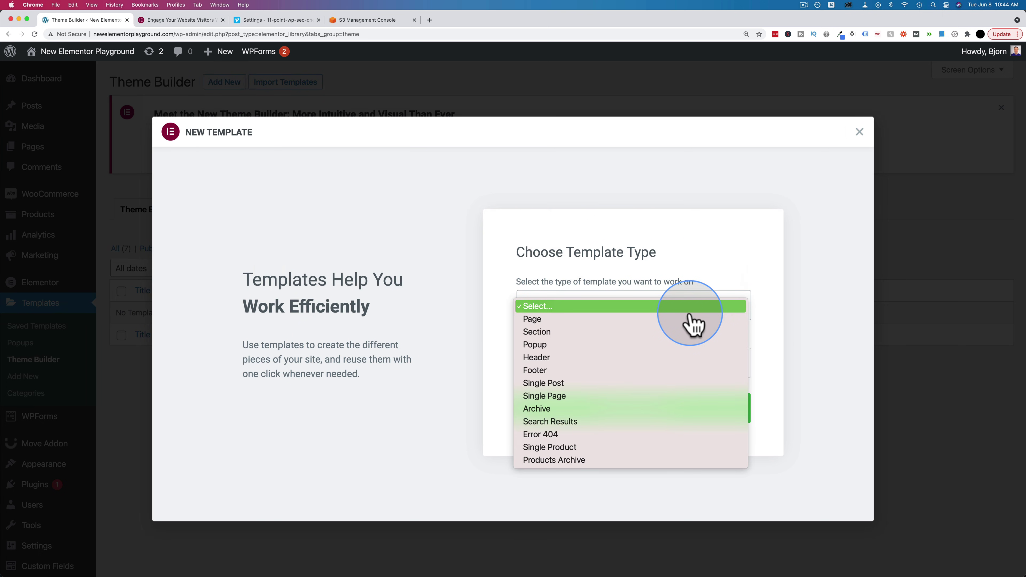
left_click(563, 447)
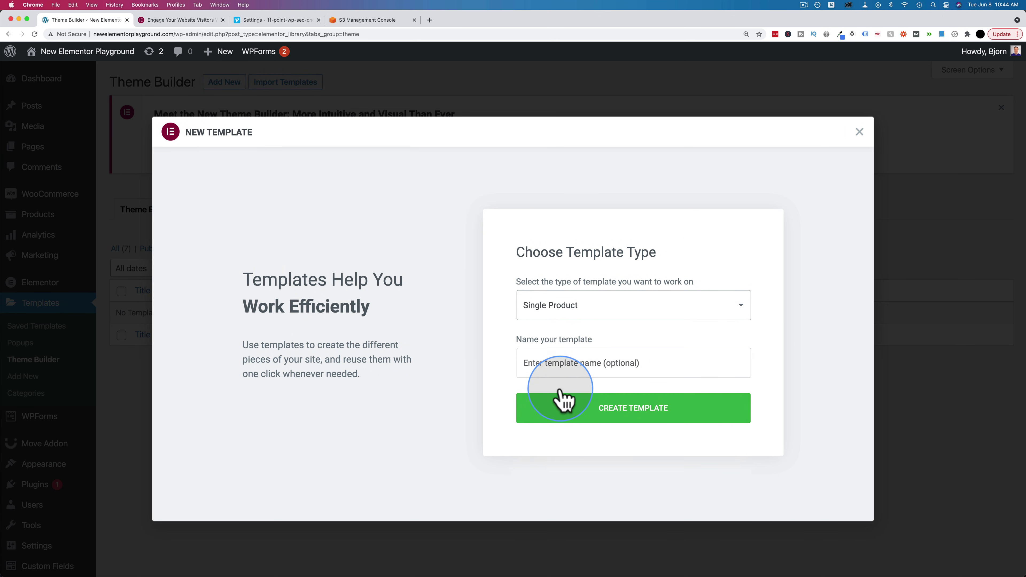
left_click(559, 364)
type("Test")
left_click(646, 398)
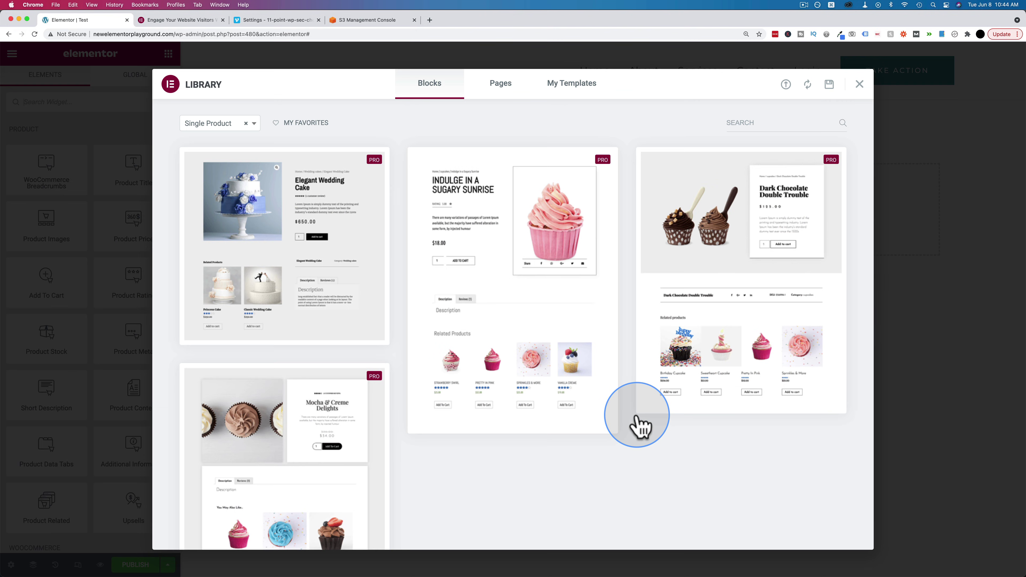
Browse the Single Product blocks in the library and insert the "Indulge in a Sugary Sunrise" block
mouse_move(483, 318)
scroll(483, 318, "down", 3)
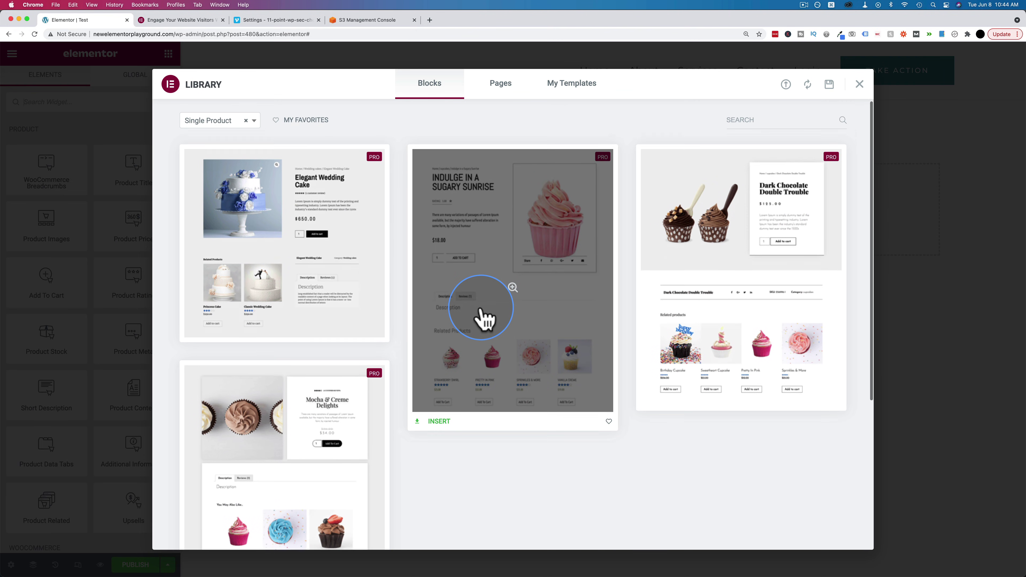
scroll(483, 319, "down", 5)
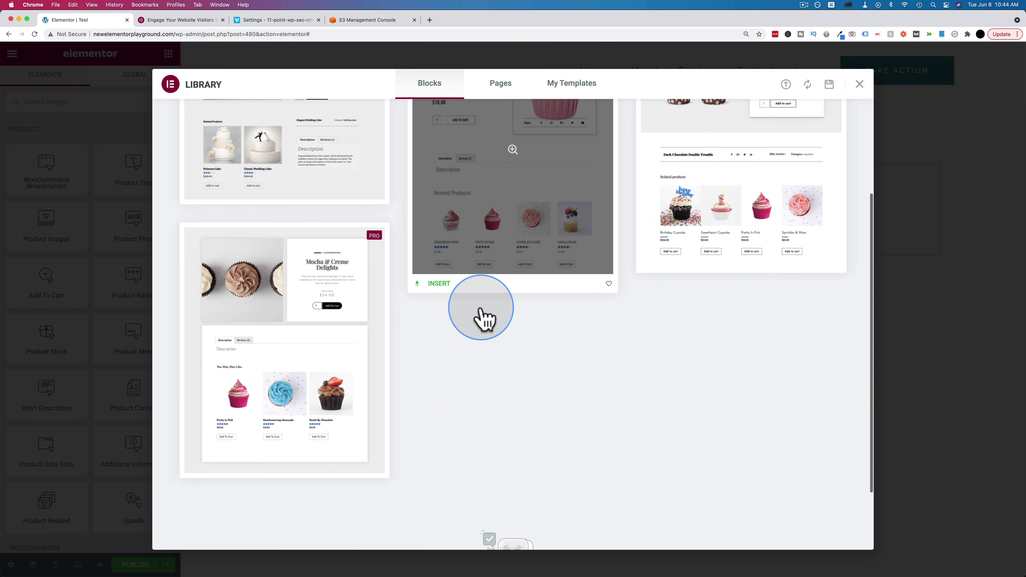
scroll(484, 307, "up", 10)
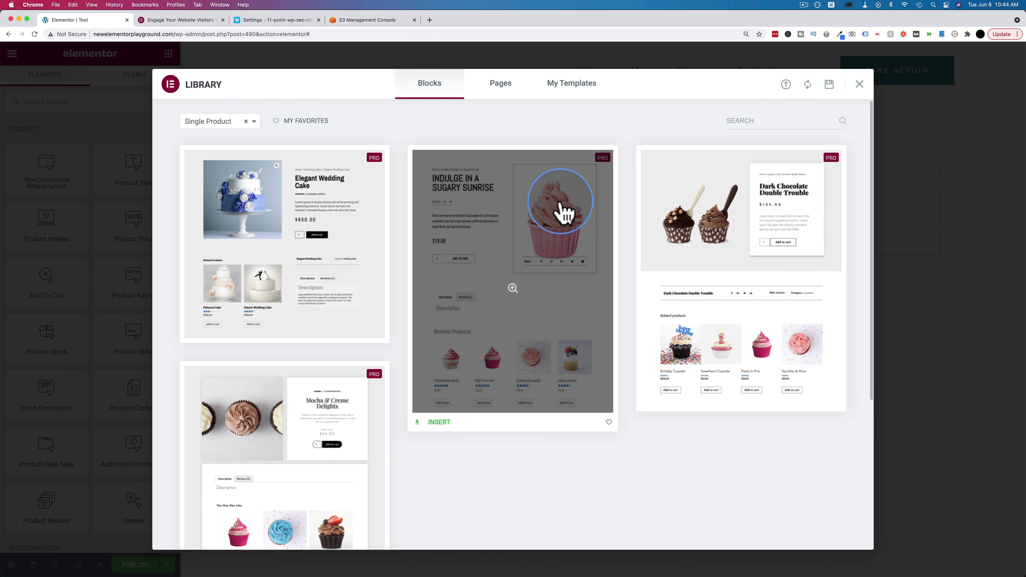
left_click(561, 208)
left_click(817, 85)
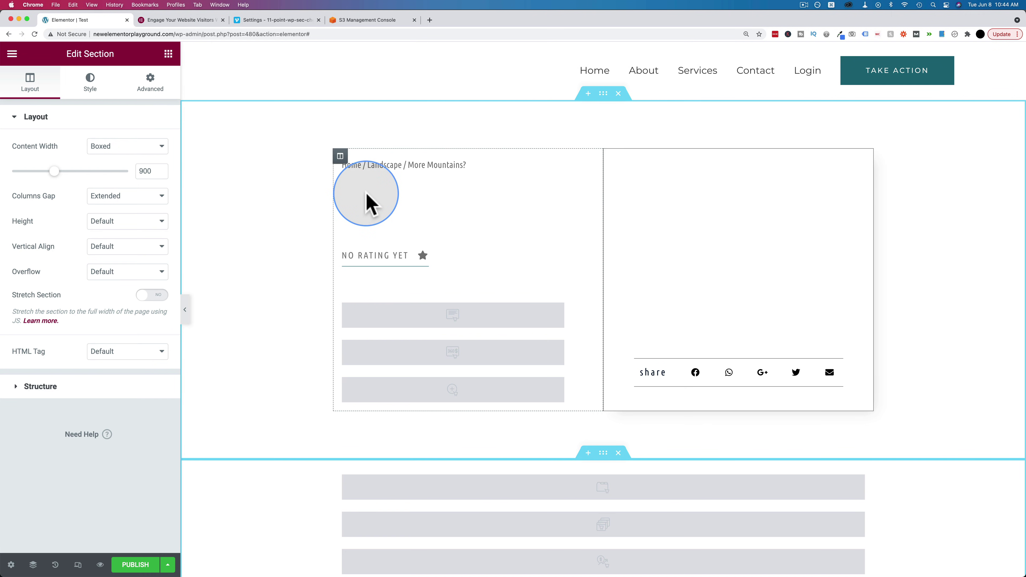
Add a Video Playlist widget above the product data tabs, below the product details and share card
left_click(384, 194)
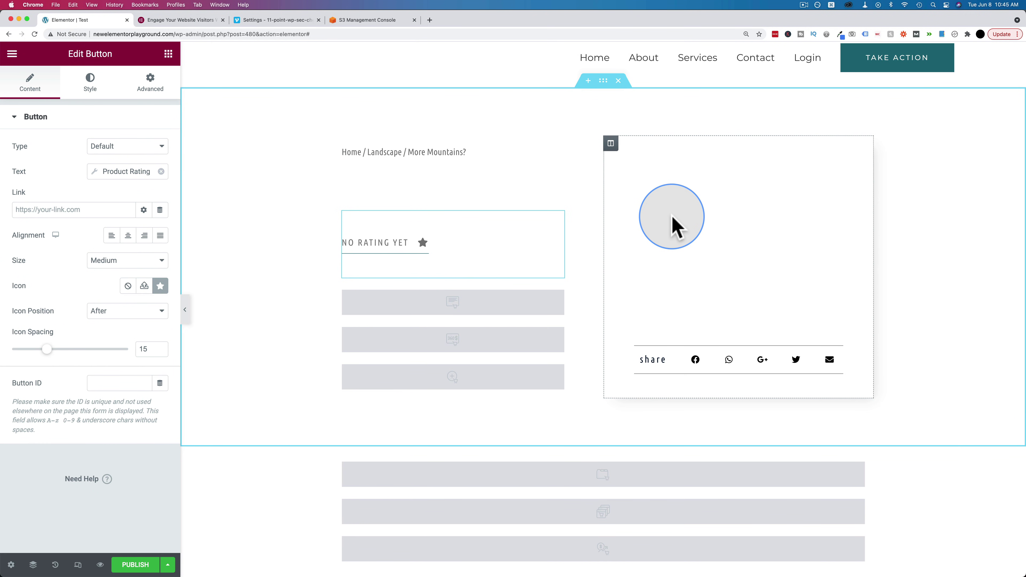
left_click(168, 53)
left_click(96, 98)
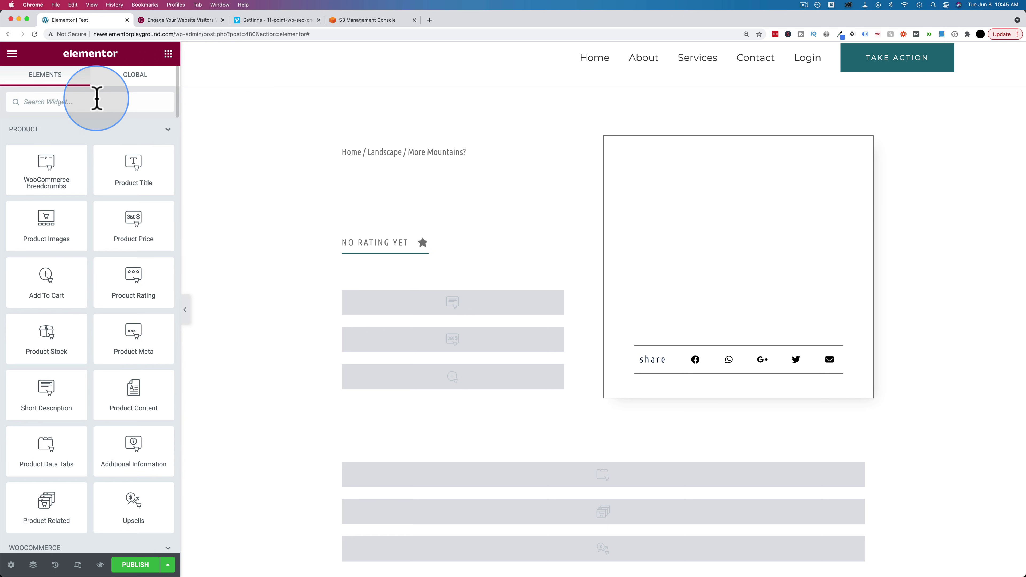
type("video")
scroll(240, 268, "down", 4)
left_click_drag(129, 254, 573, 359)
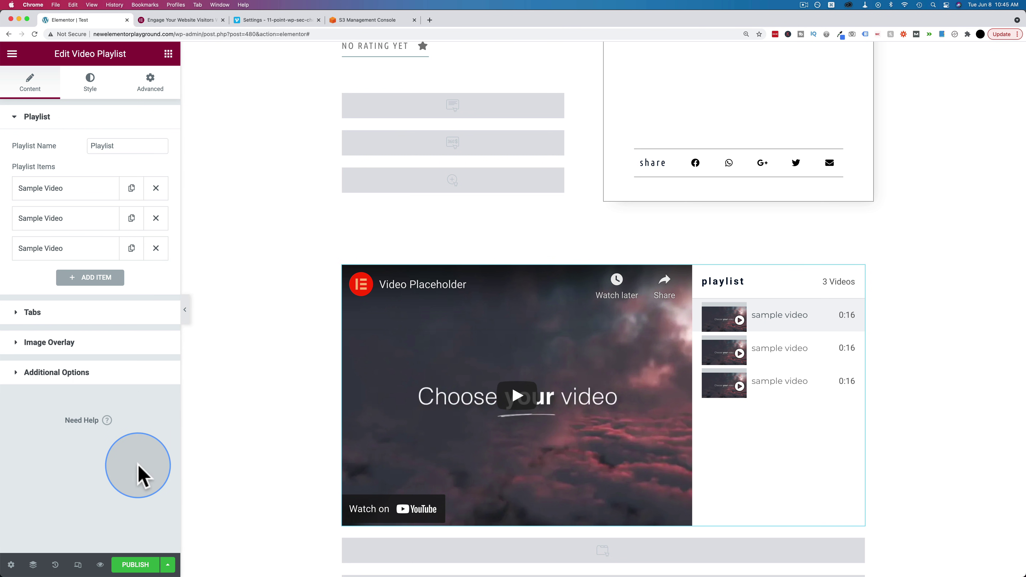
Exit the template editor to the WordPress dashboard without publishing the template
left_click(12, 54)
left_click(122, 261)
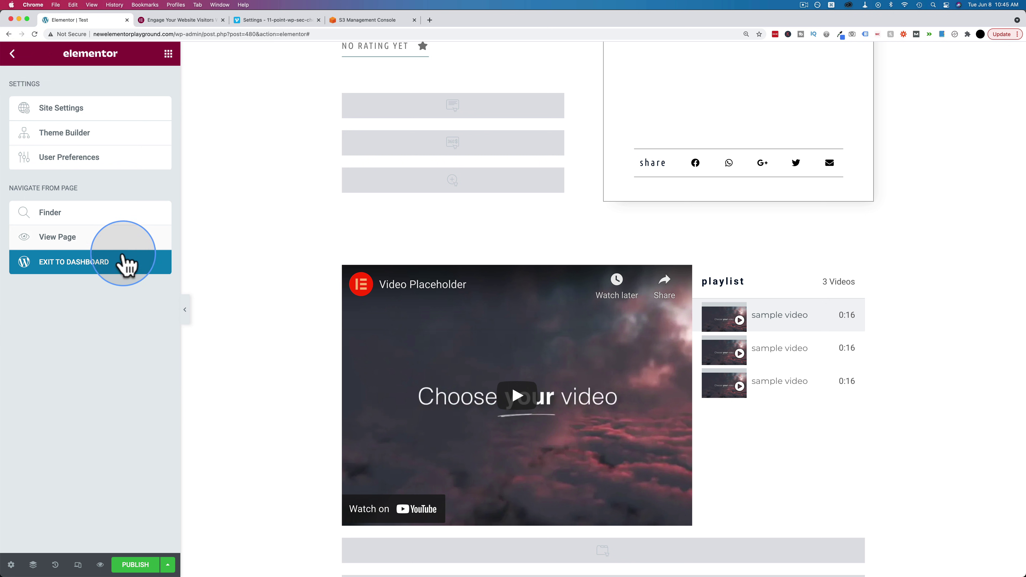
left_click(538, 202)
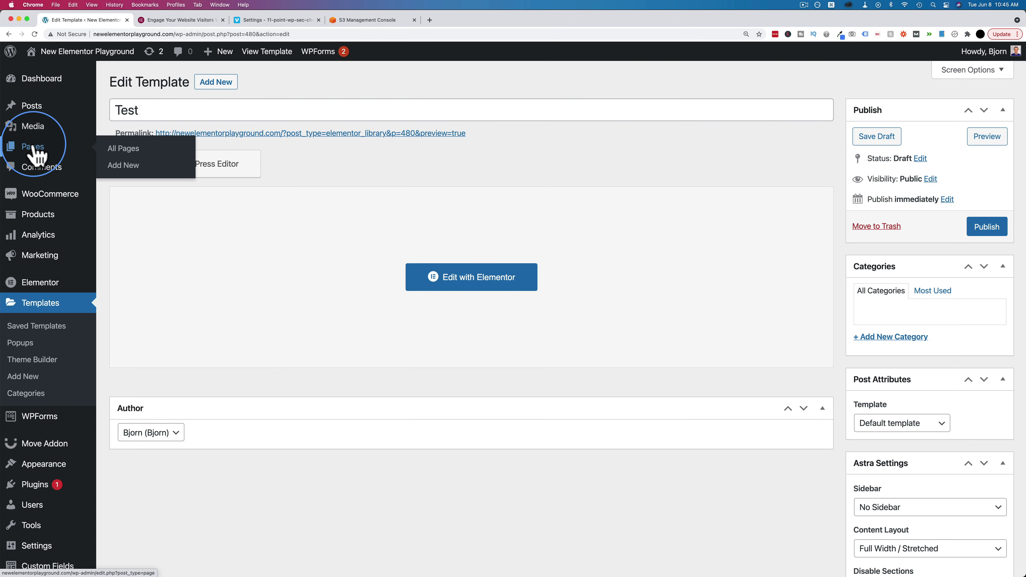
Open the last page named test from the pages list in the Elementor editor
left_click(50, 149)
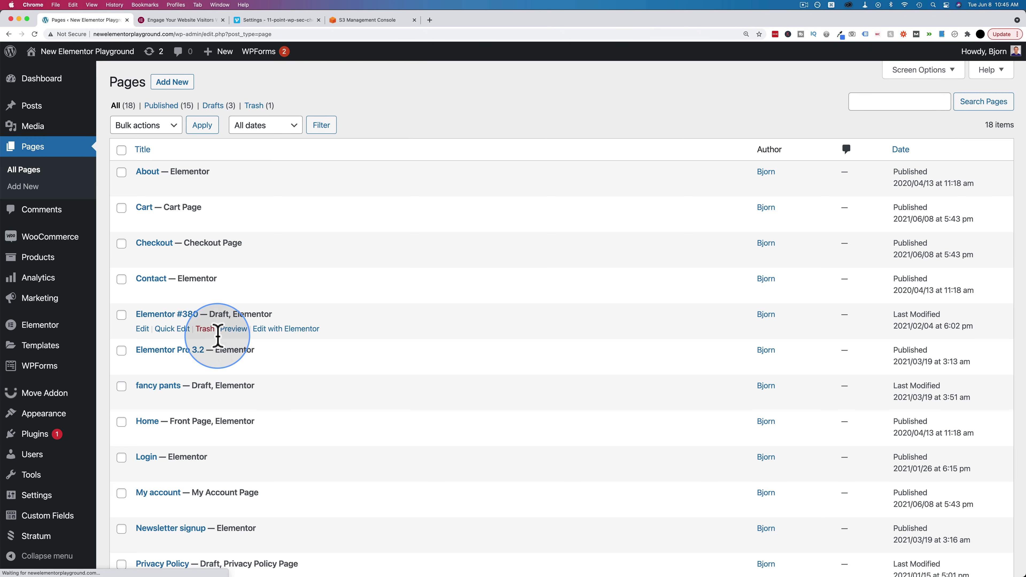
scroll(218, 342, "down", 5)
scroll(217, 336, "down", 5)
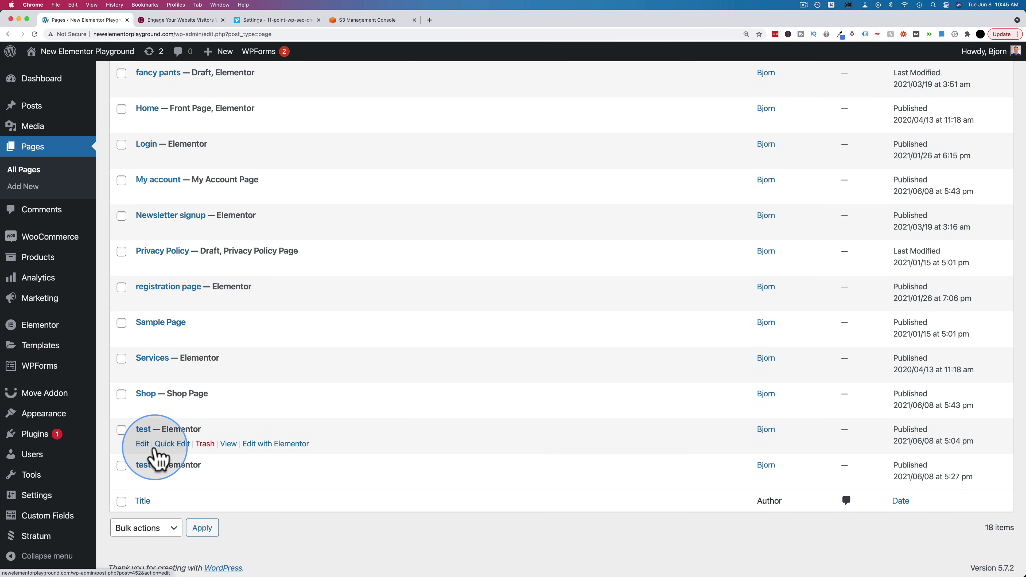
left_click(257, 481)
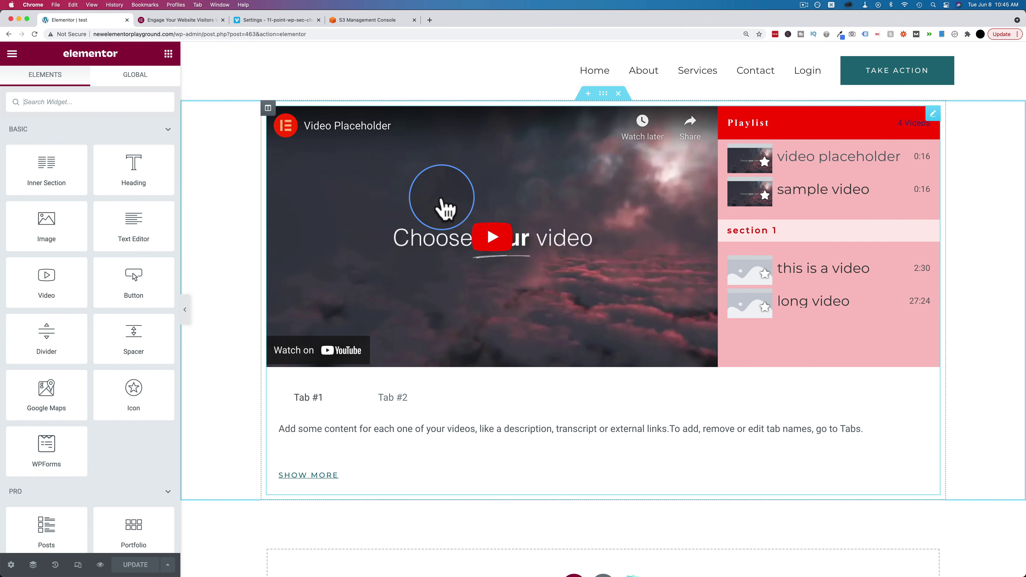
Find the Image Hotspot widget and add it to the page below the video playlist
left_click(130, 100)
type("hots")
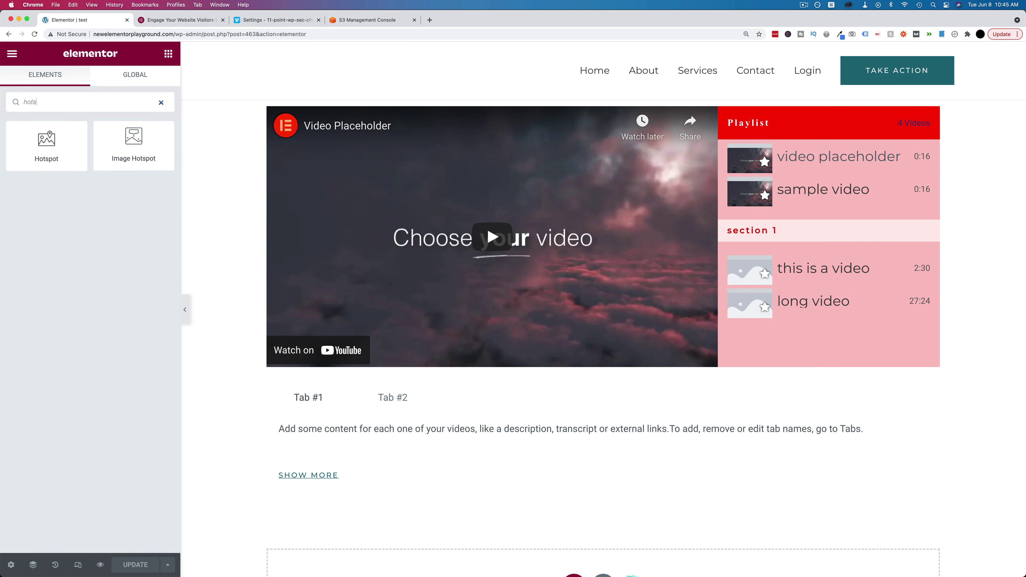
left_click_drag(133, 146, 444, 370)
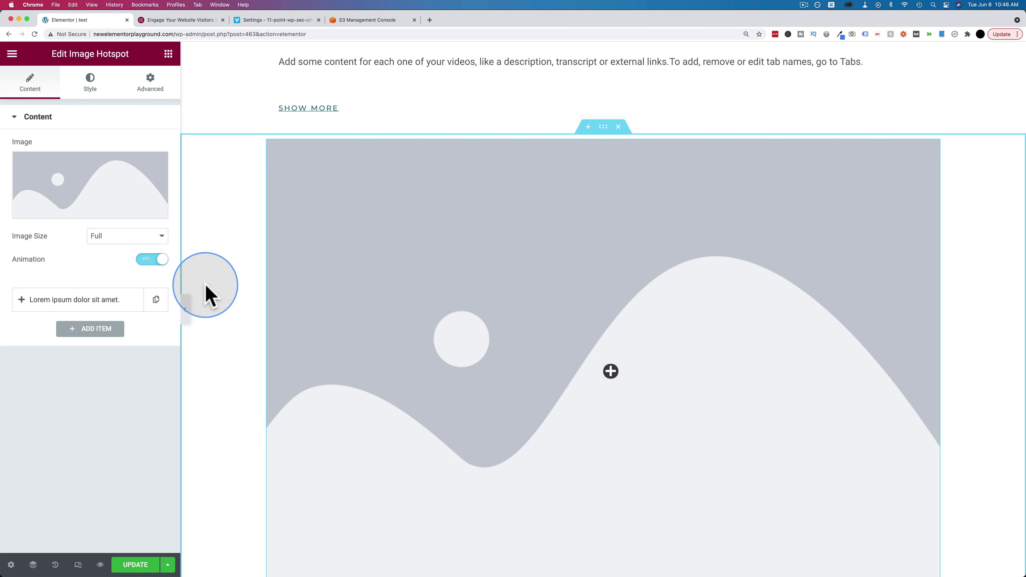
scroll(355, 332, "down", 3)
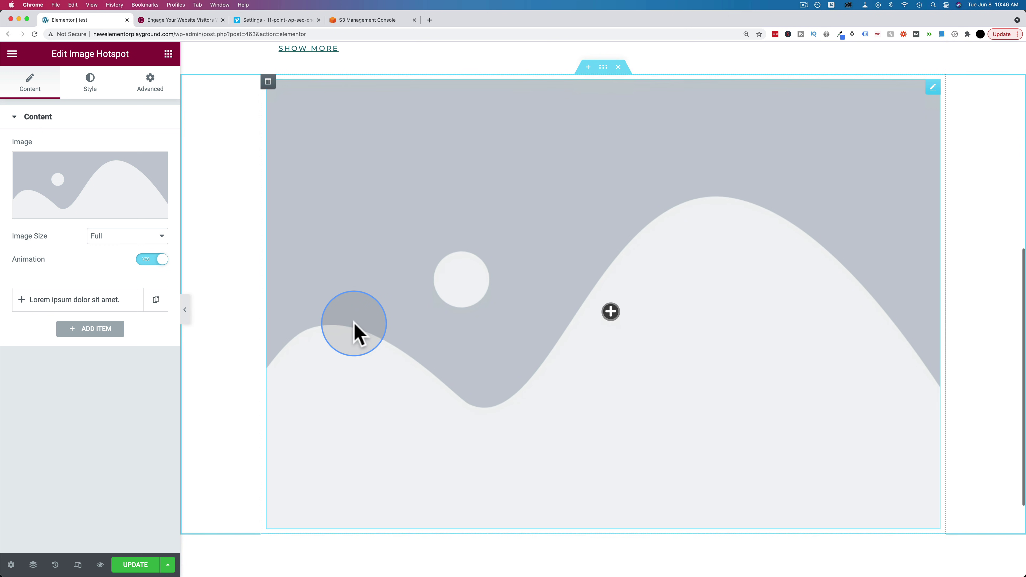
Set the hotspot widget's image to the rubber duck, towels and lotion bottle picture from the media library
left_click(117, 190)
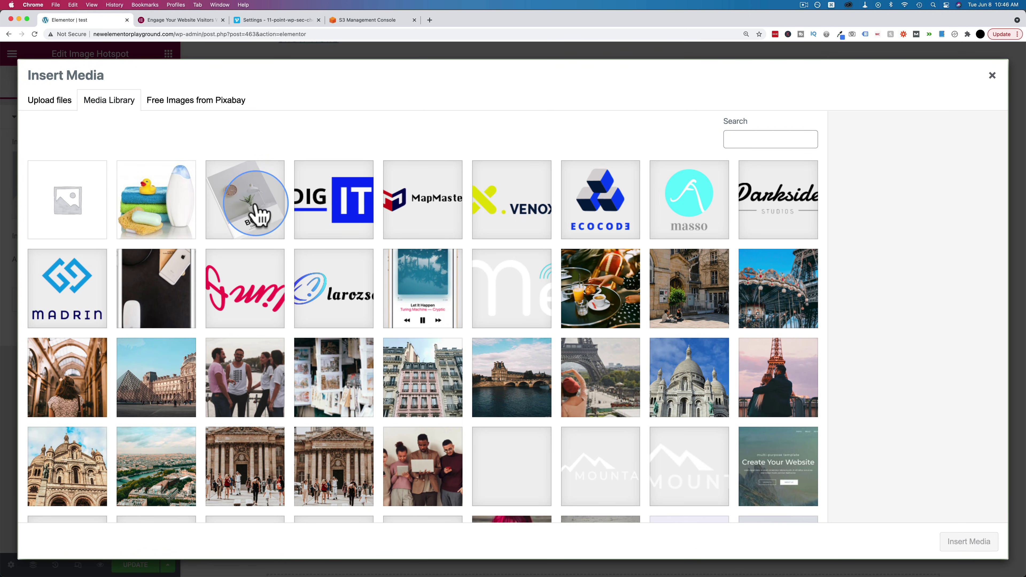
left_click(149, 205)
left_click(967, 542)
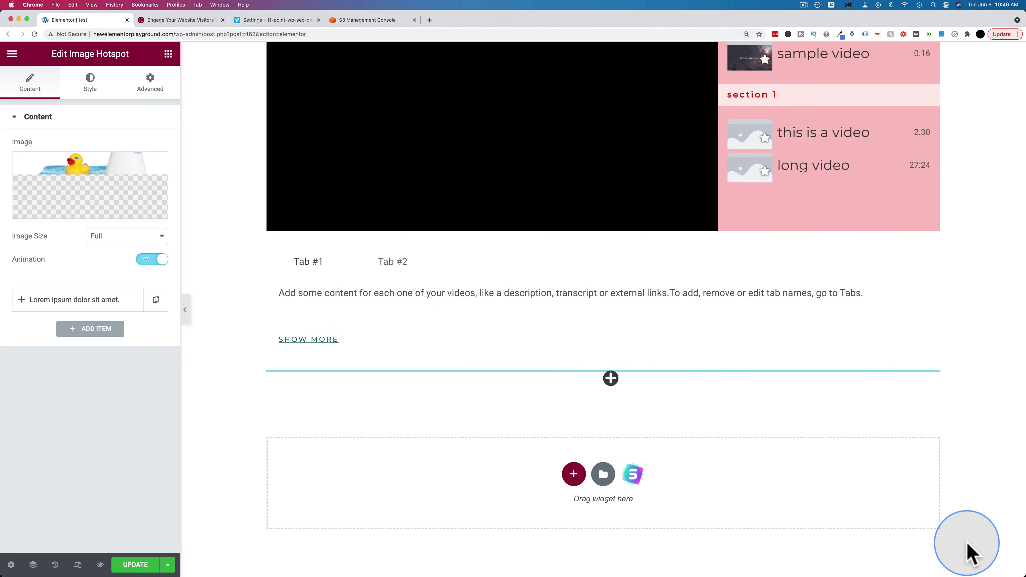
left_click(442, 307)
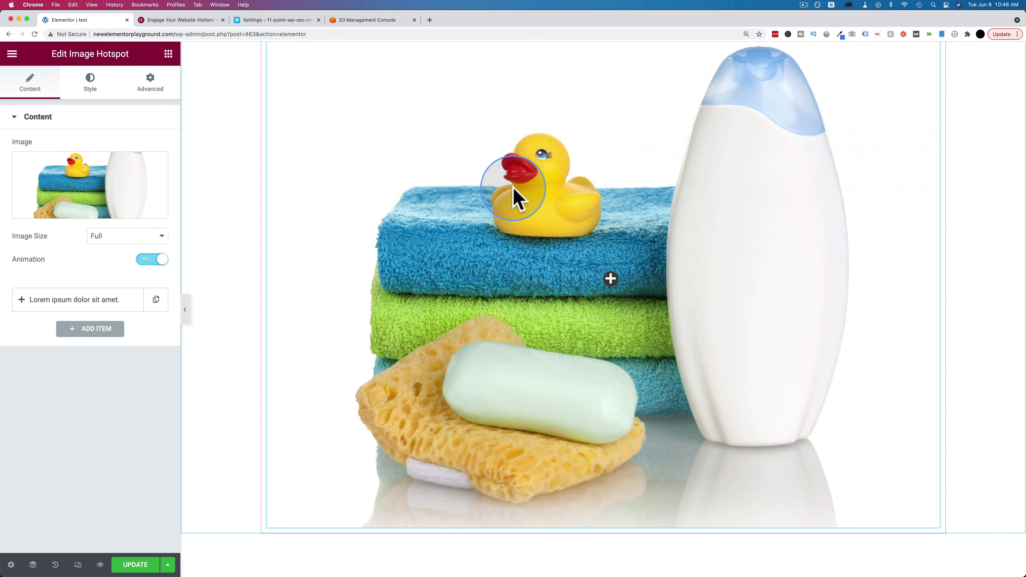
Check the icon choices for the first hotspot item and place it on the rubber duck at left position 39 and top position 34
left_click(44, 304)
left_click(61, 364)
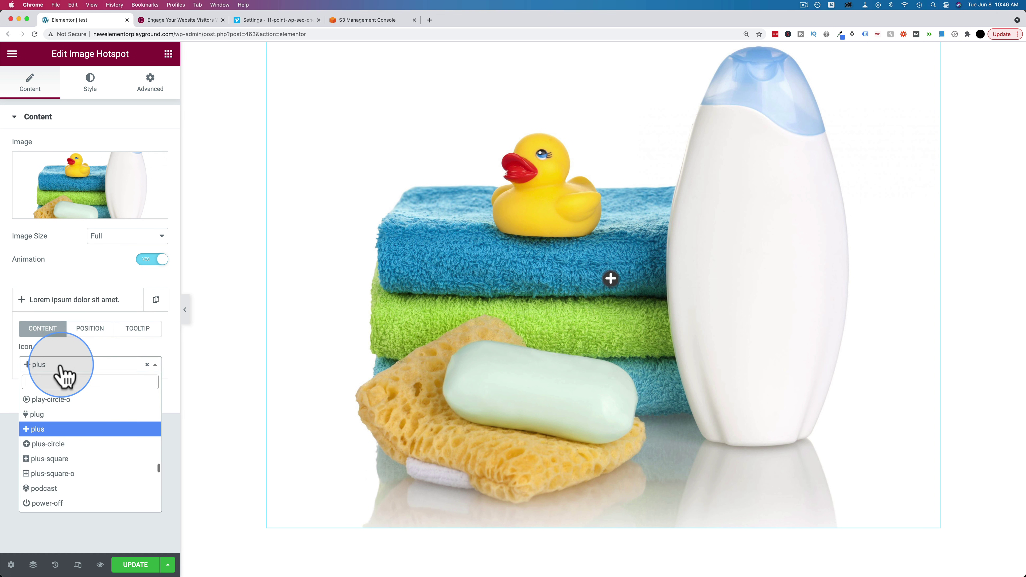
scroll(87, 449, "down", 3)
scroll(87, 449, "up", 3)
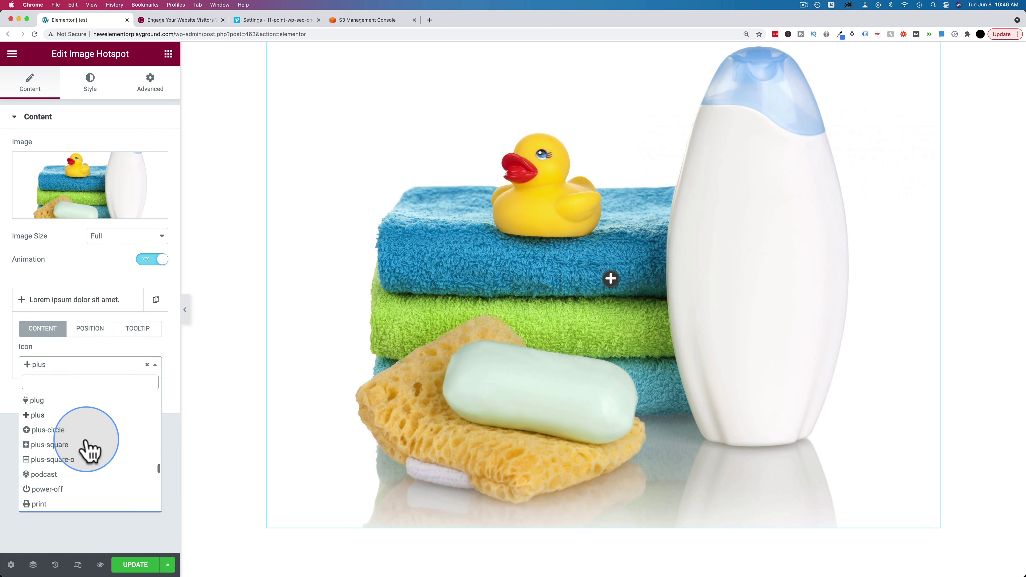
left_click(89, 328)
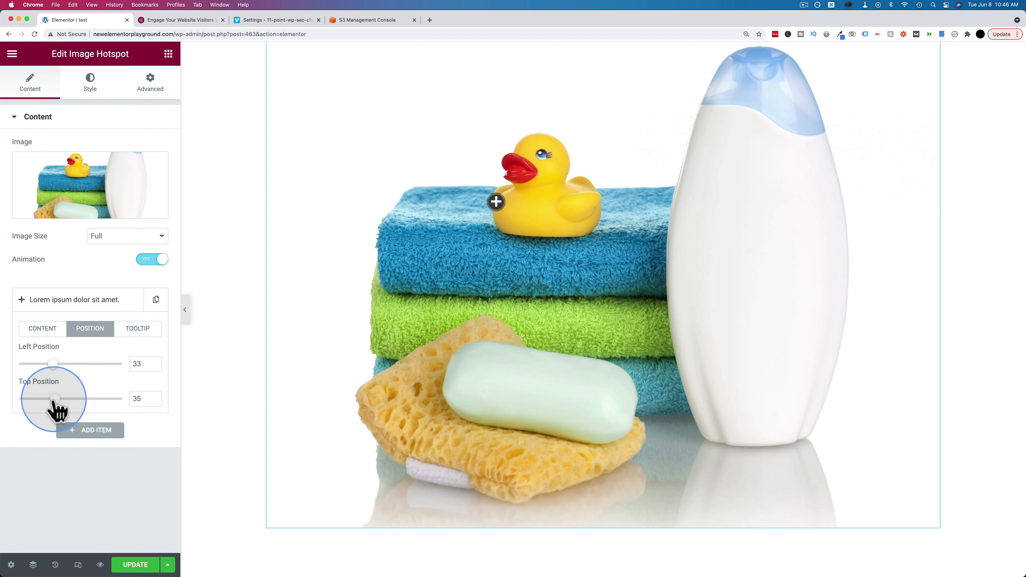
left_click_drag(54, 400, 54, 399)
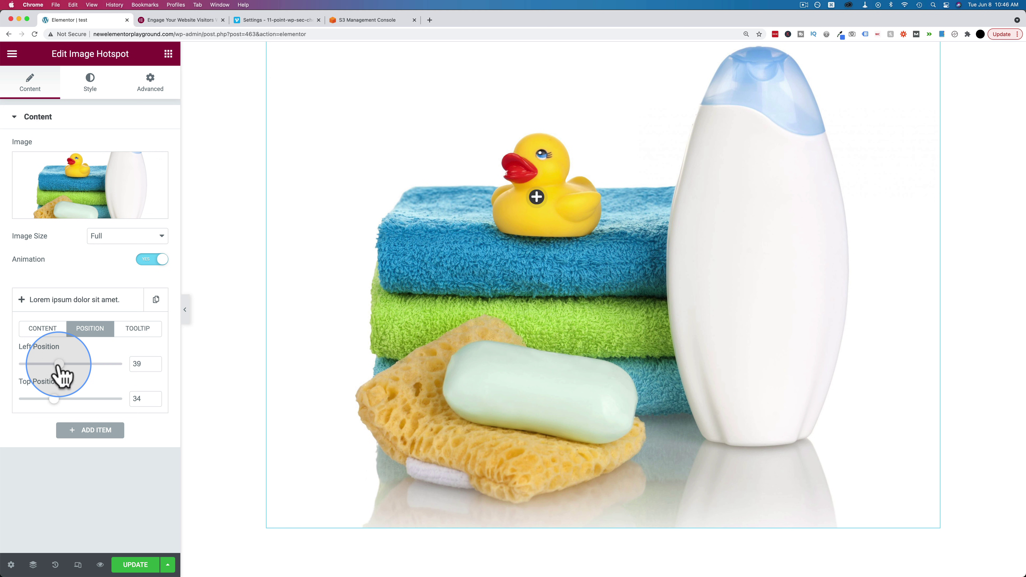
Enable the hotspot's tooltip with the title "Rubber Ducky" and the content "You're the one!"
left_click(137, 330)
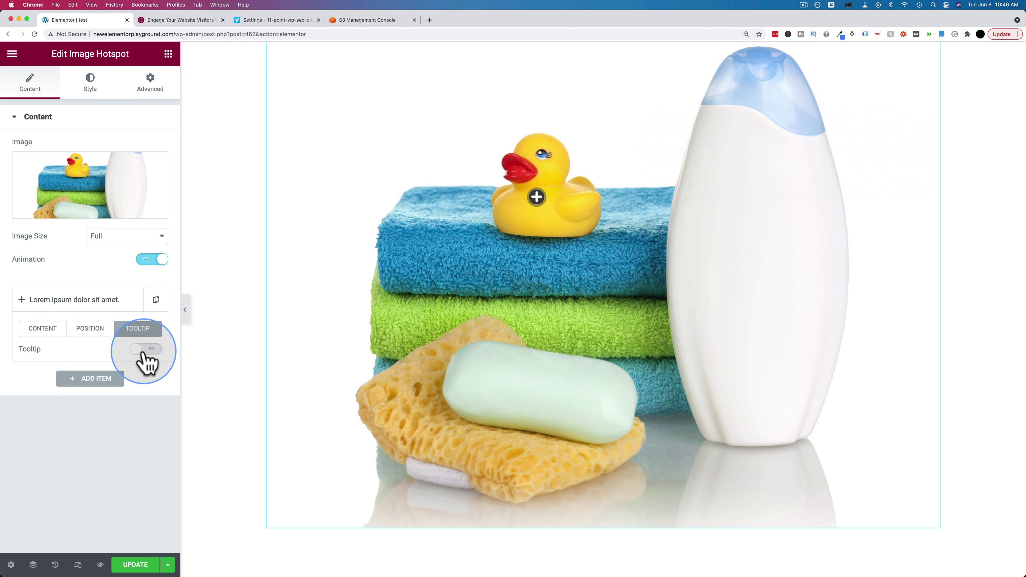
left_click(146, 349)
triple_click(96, 382)
type("Rubber Ducky")
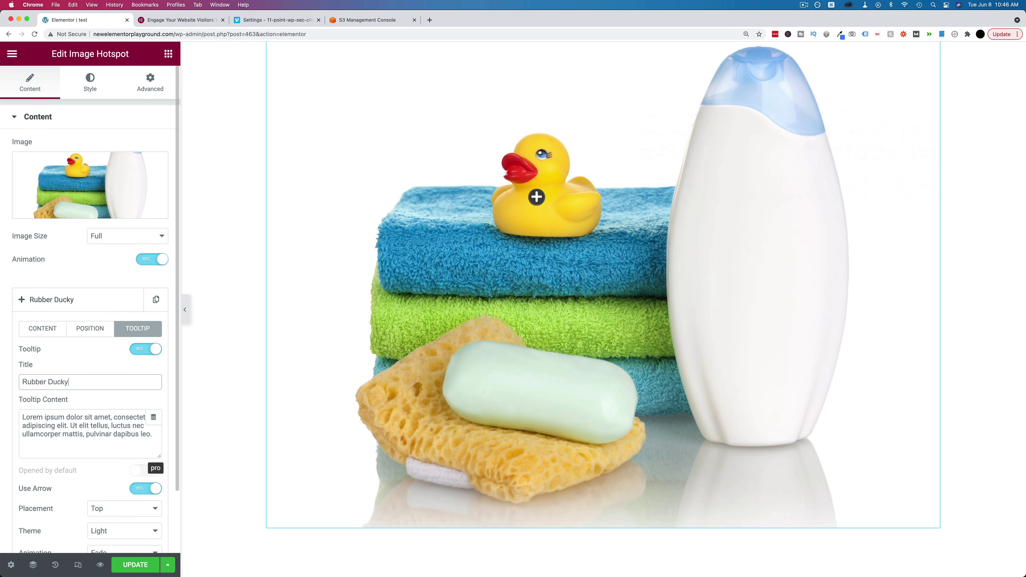
triple_click(96, 419)
type("You're the one!")
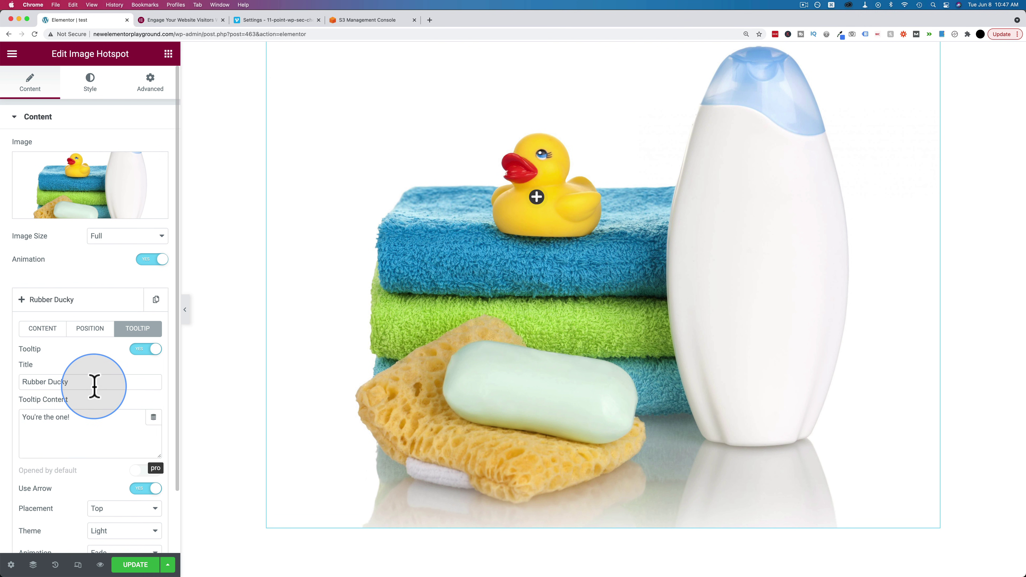
Review the hotspot's tooltip options and preview its tooltip on the rubber duck
scroll(81, 404, "down", 4)
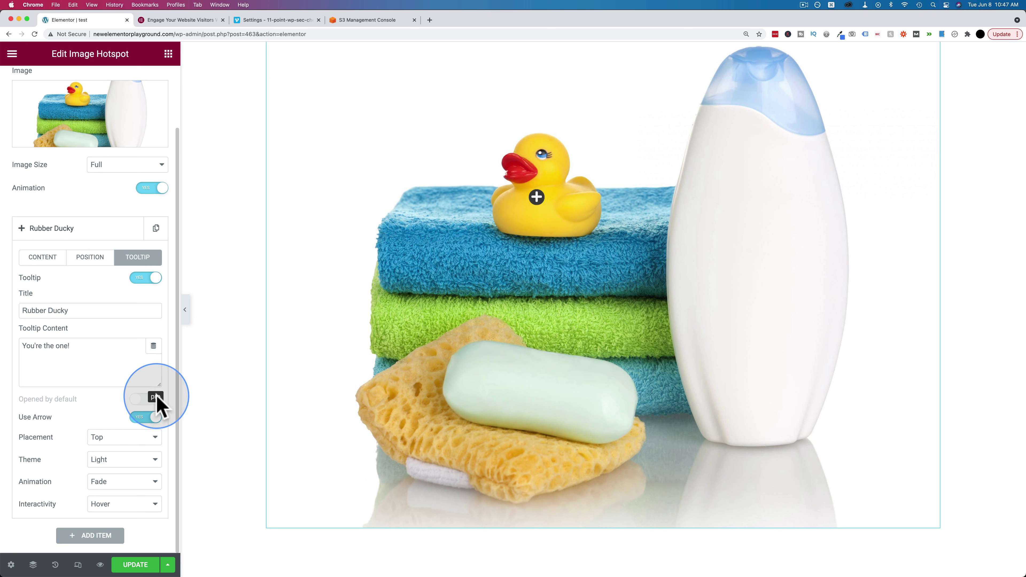
scroll(312, 396, "down", 3)
scroll(311, 397, "up", 2)
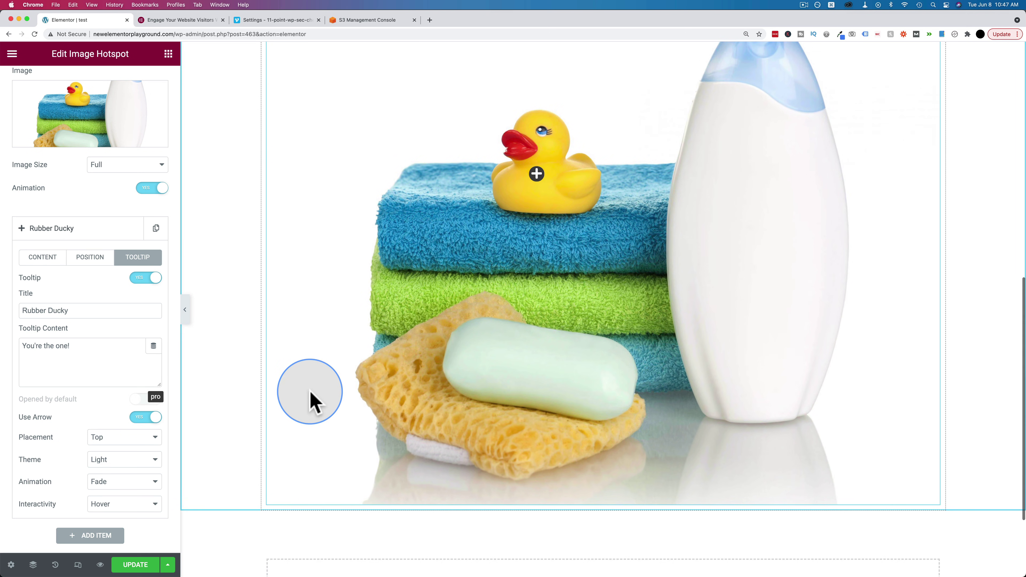
scroll(310, 394, "up", 10)
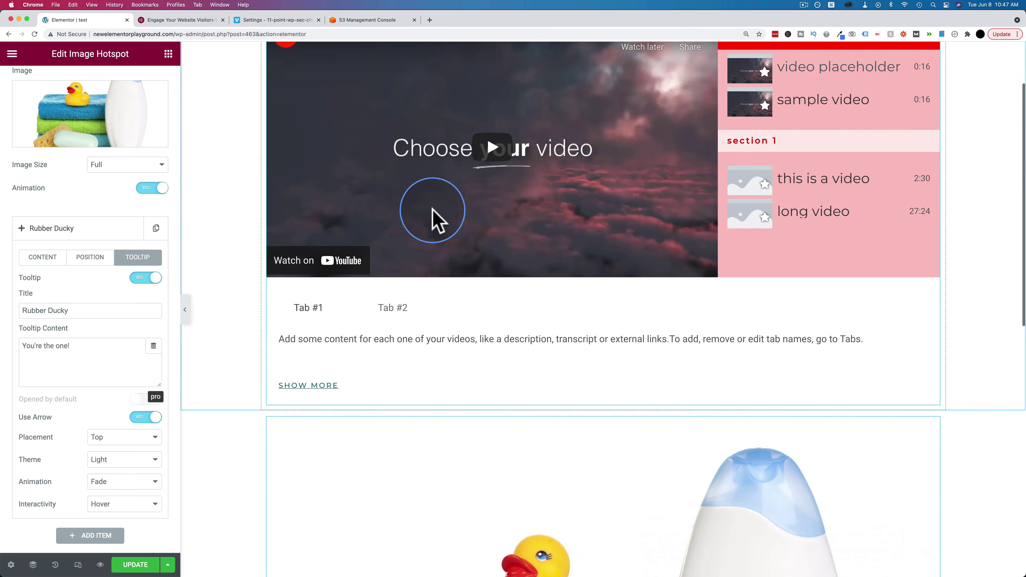
scroll(357, 362, "down", 4)
scroll(357, 361, "down", 6)
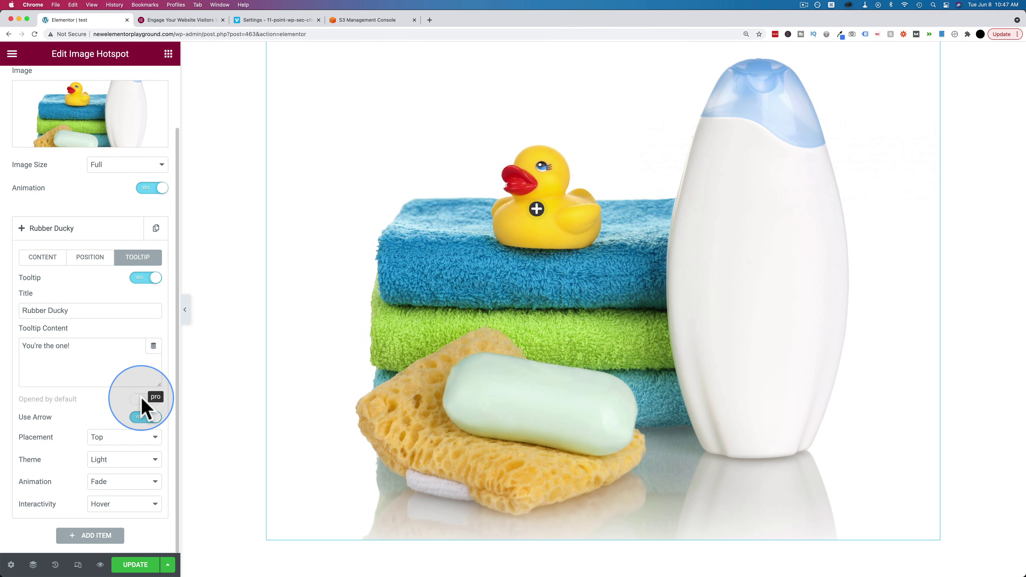
mouse_move(537, 218)
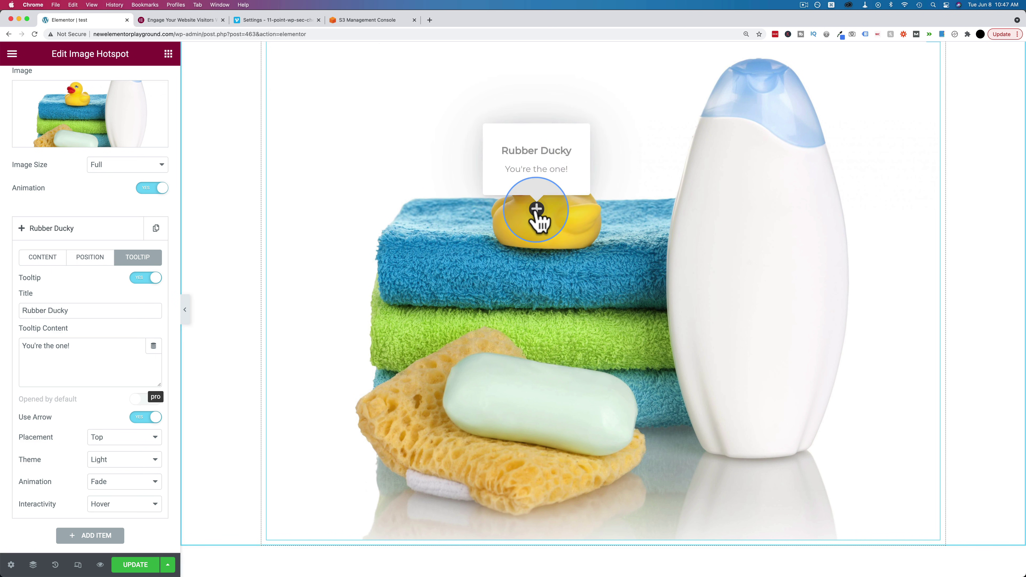
Check the tooltip placement options, and set the tooltip theme to Dark and preview it on the duck
left_click(115, 438)
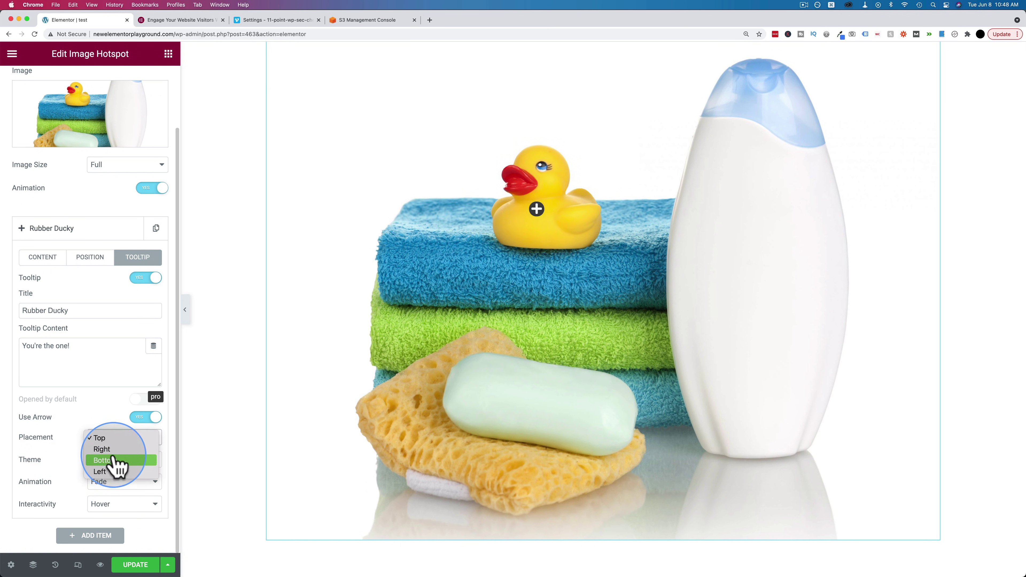
left_click(97, 460)
left_click(110, 461)
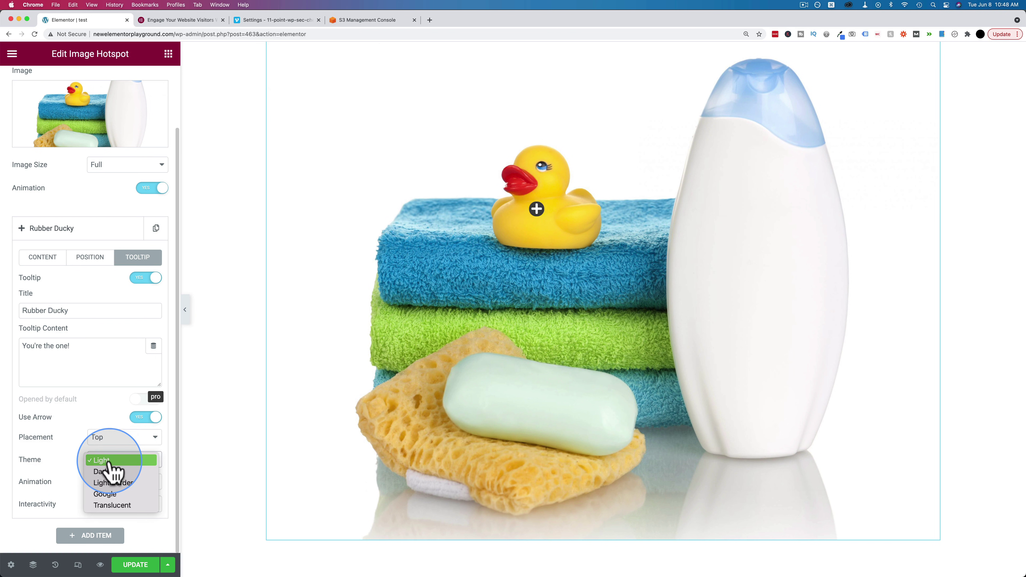
left_click(121, 471)
mouse_move(534, 213)
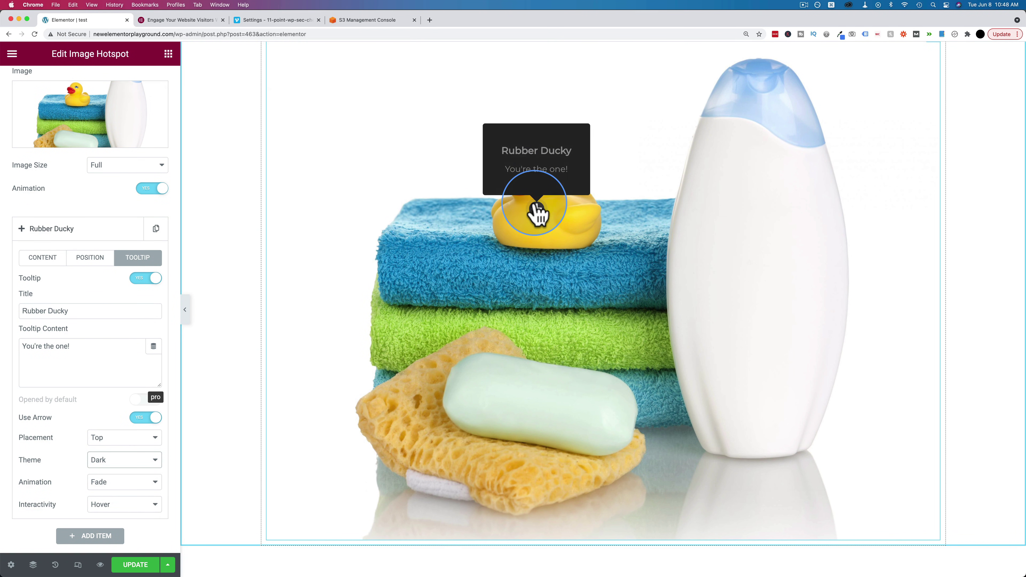
Set the tooltip theme to Light Border and preview the tooltip on the duck
left_click(140, 464)
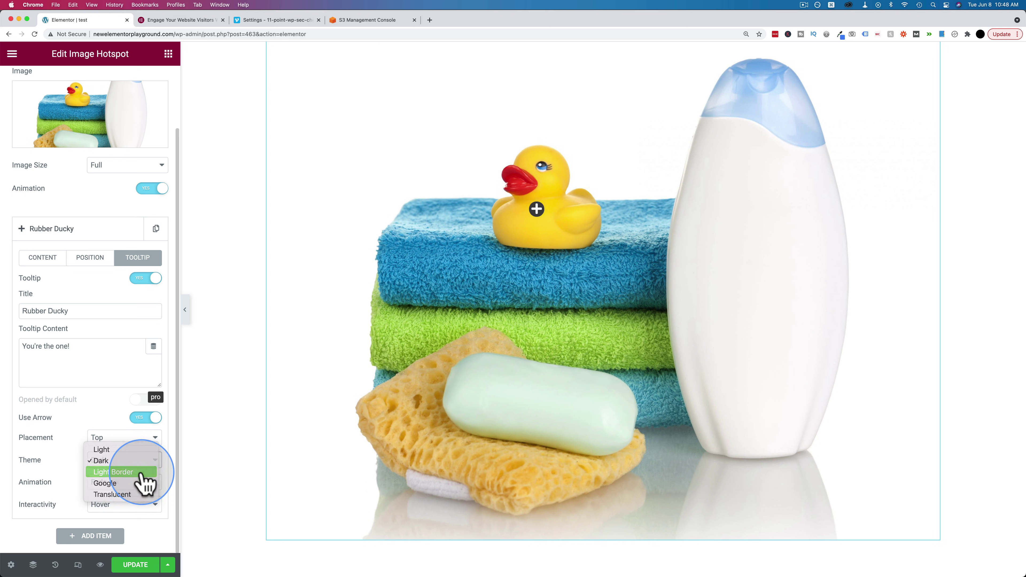
left_click(140, 472)
left_click(533, 218)
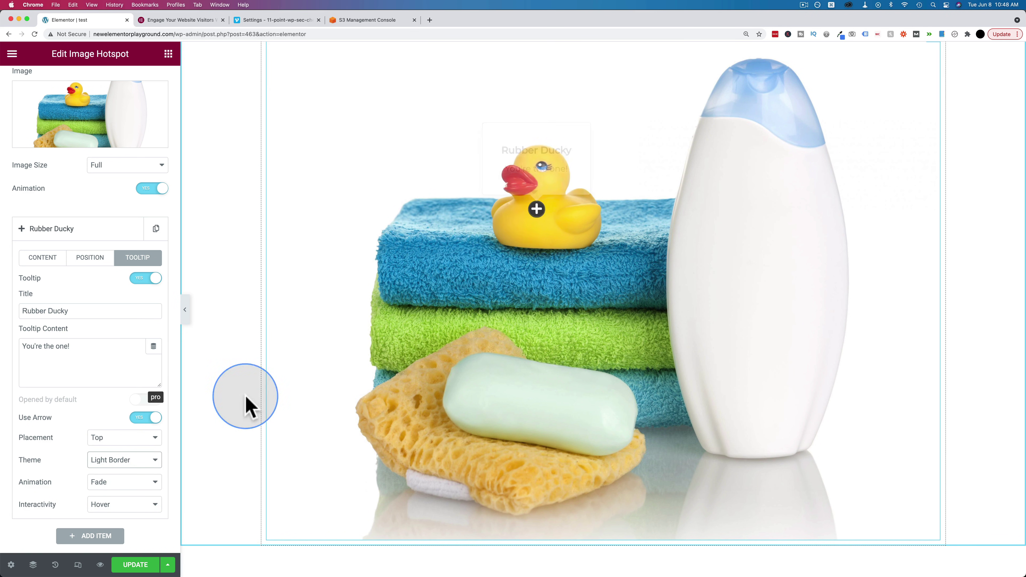
Try the Google and Translucent themes for the hotspot's tooltip, previewing the tooltip on the duck
left_click(133, 465)
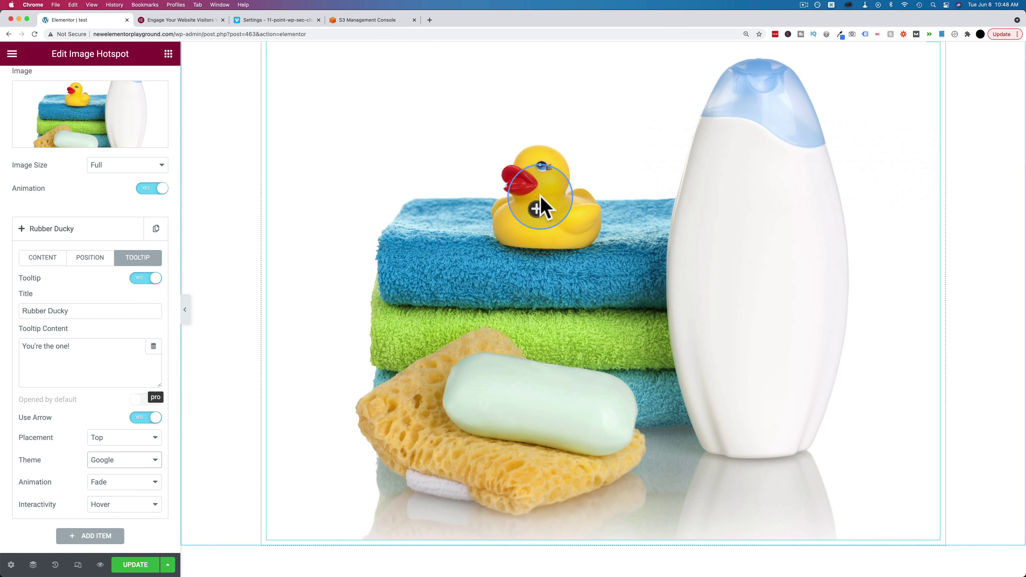
left_click(536, 209)
left_click(126, 463)
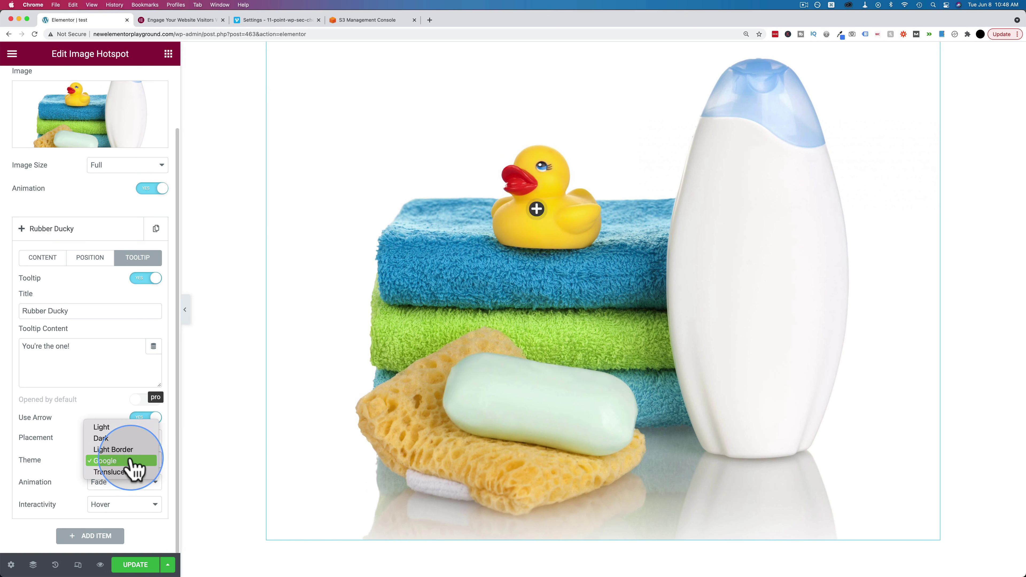
left_click(132, 478)
mouse_move(535, 216)
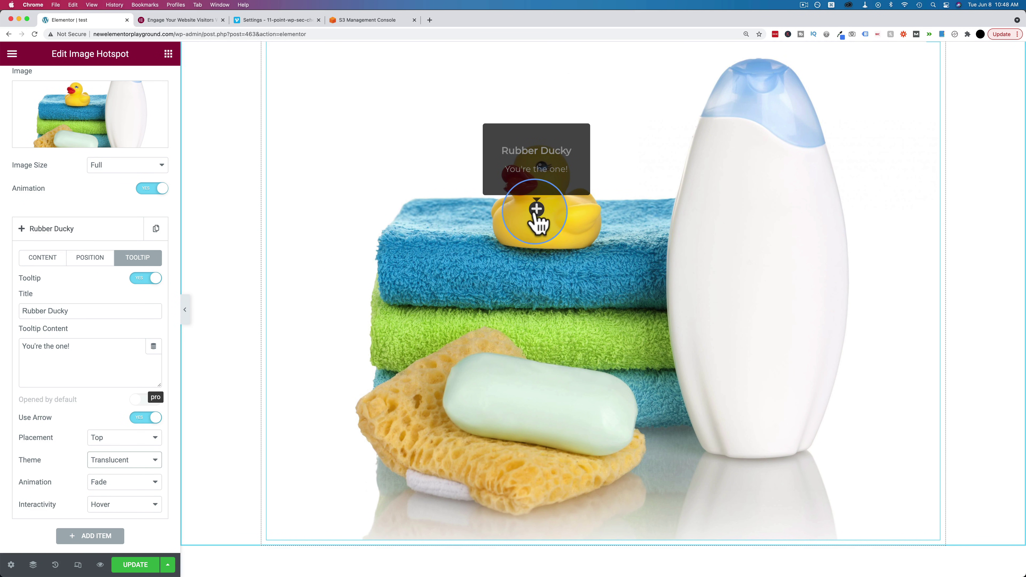
Try the Shift Away and Shift Toward animations for the tooltip, previewing each on the duck
left_click(113, 483)
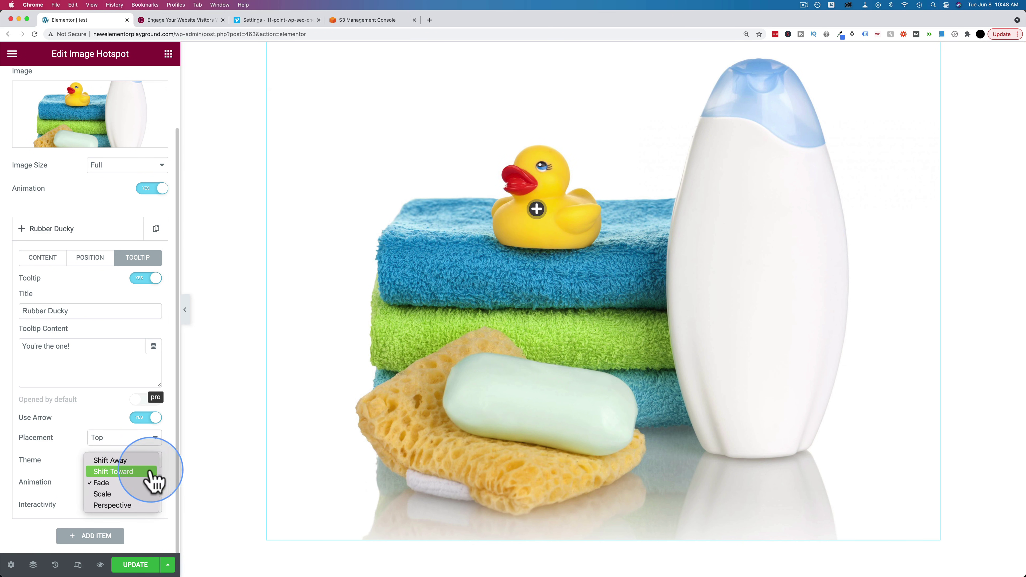
left_click(117, 480)
mouse_move(541, 221)
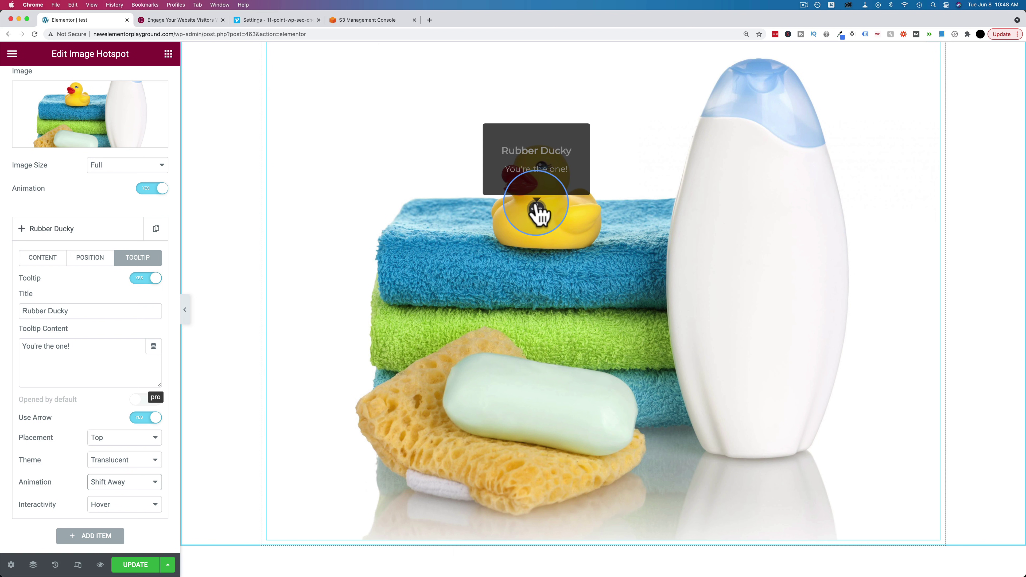
left_click(152, 485)
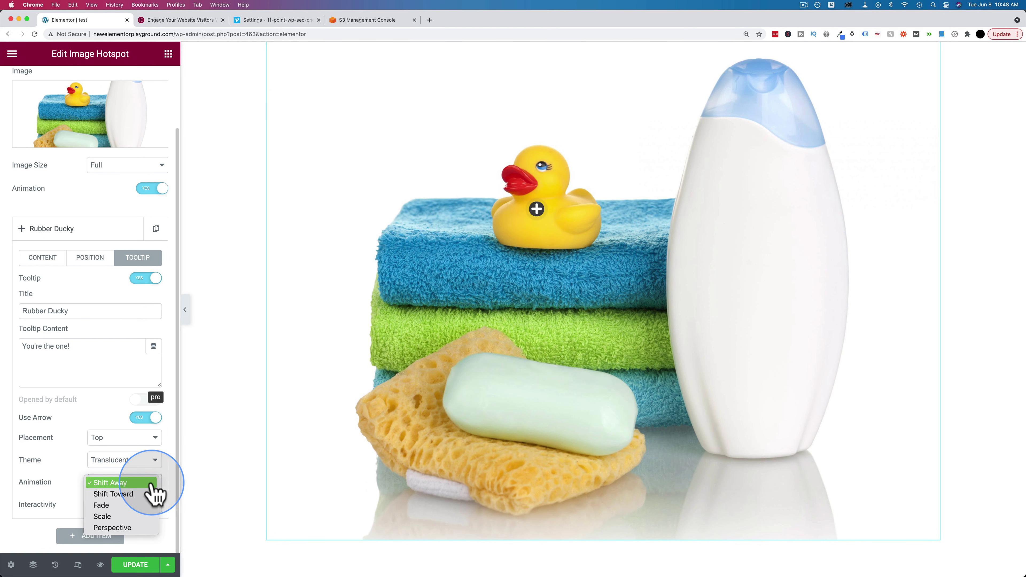
left_click(137, 496)
mouse_move(539, 215)
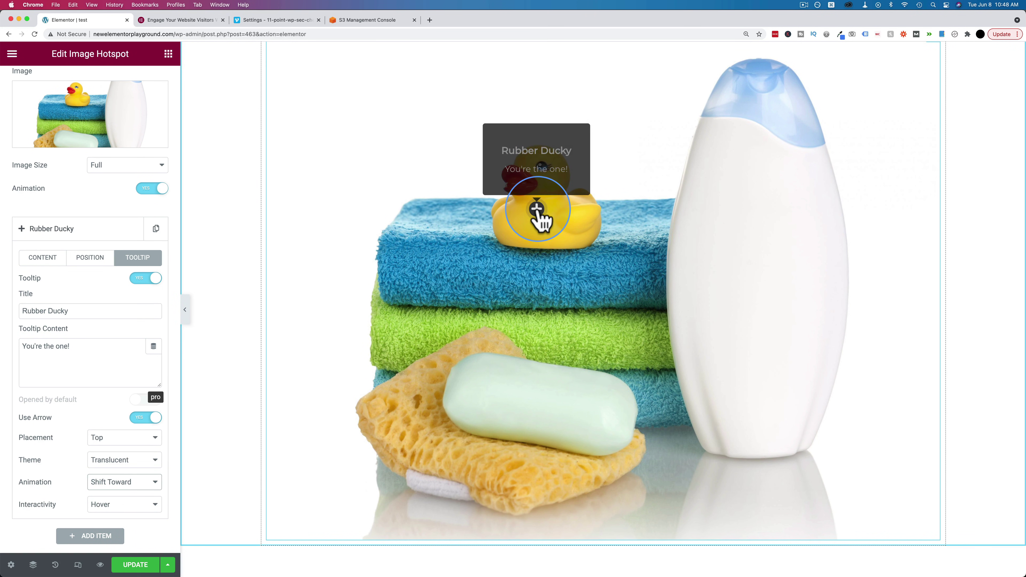
Set the tooltip's animation to Fade and its theme to Light, previewing each change on the duck
left_click(141, 484)
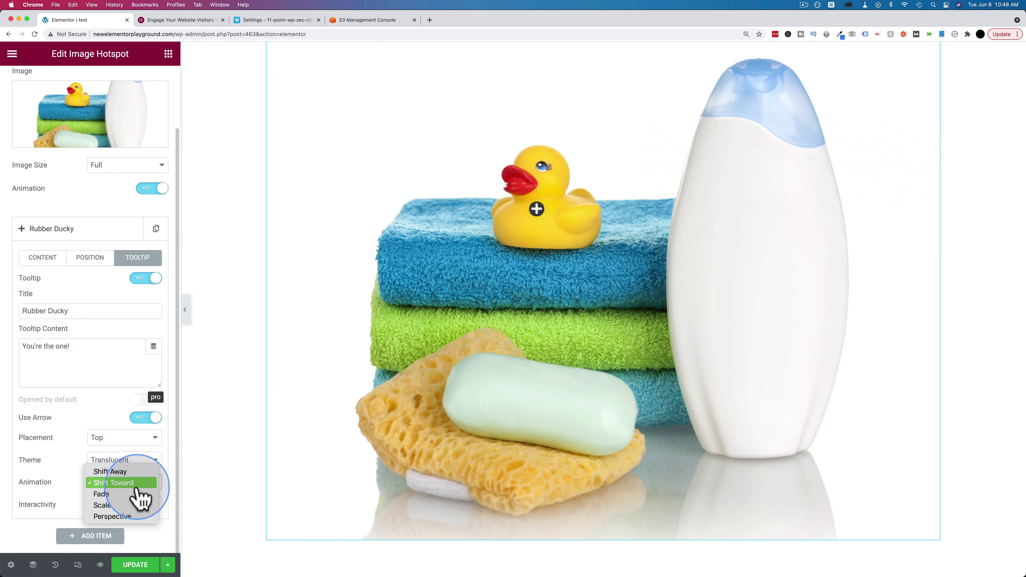
left_click(141, 493)
mouse_move(537, 213)
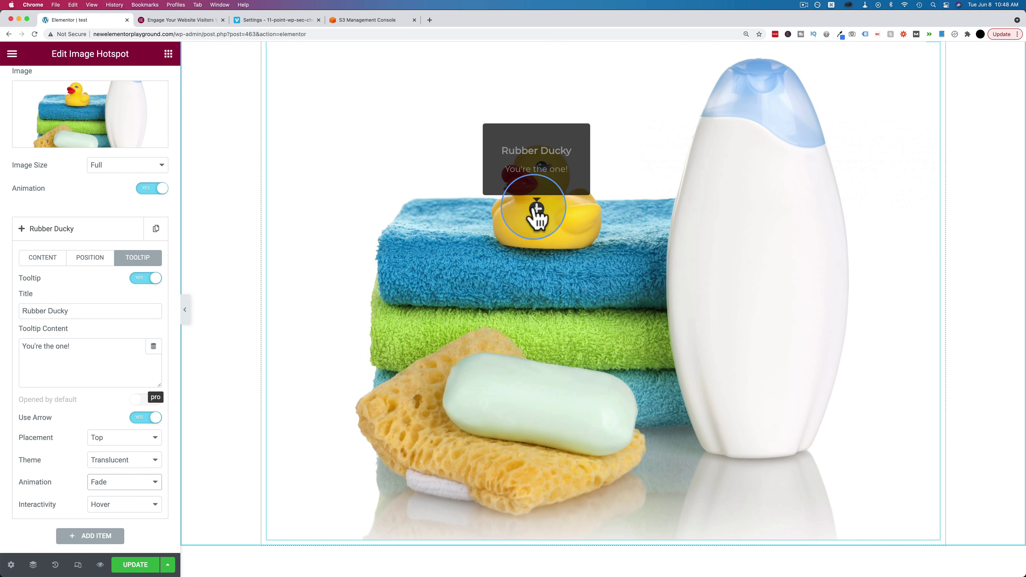
left_click(131, 464)
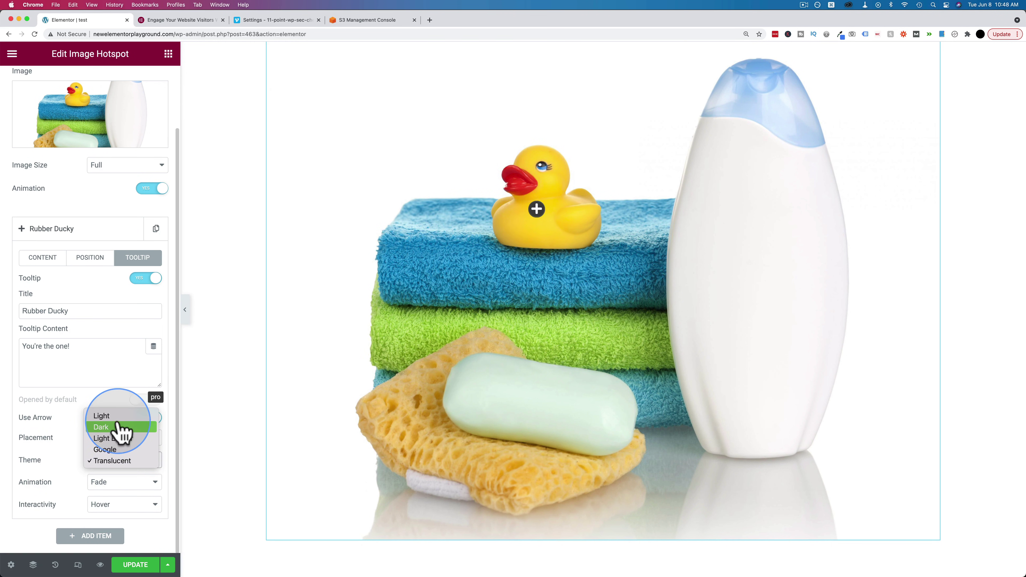
left_click(106, 416)
mouse_move(539, 210)
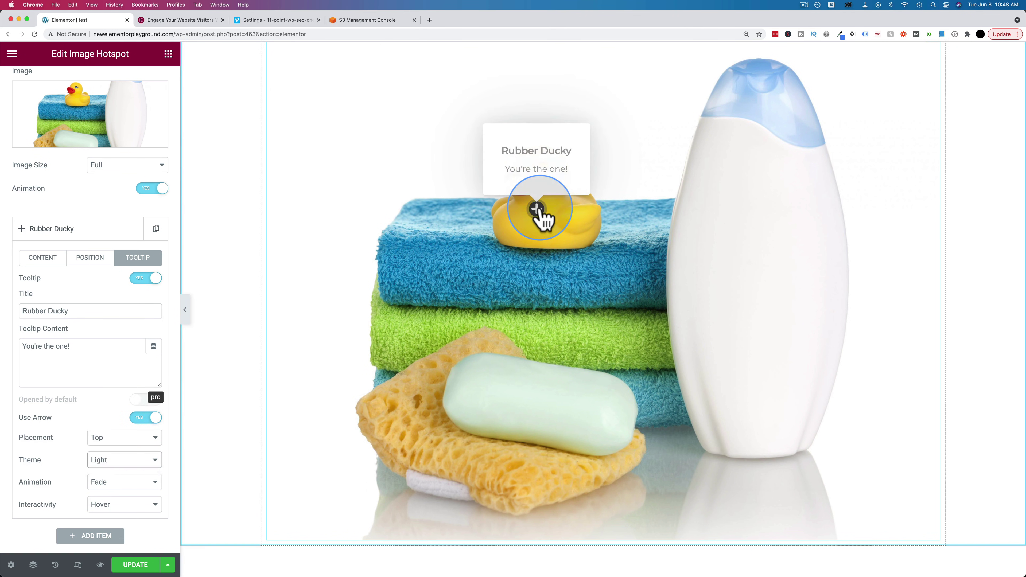
Set the tooltip's animation to Shift Away and its theme to Translucent, and preview it on the duck
left_click(135, 483)
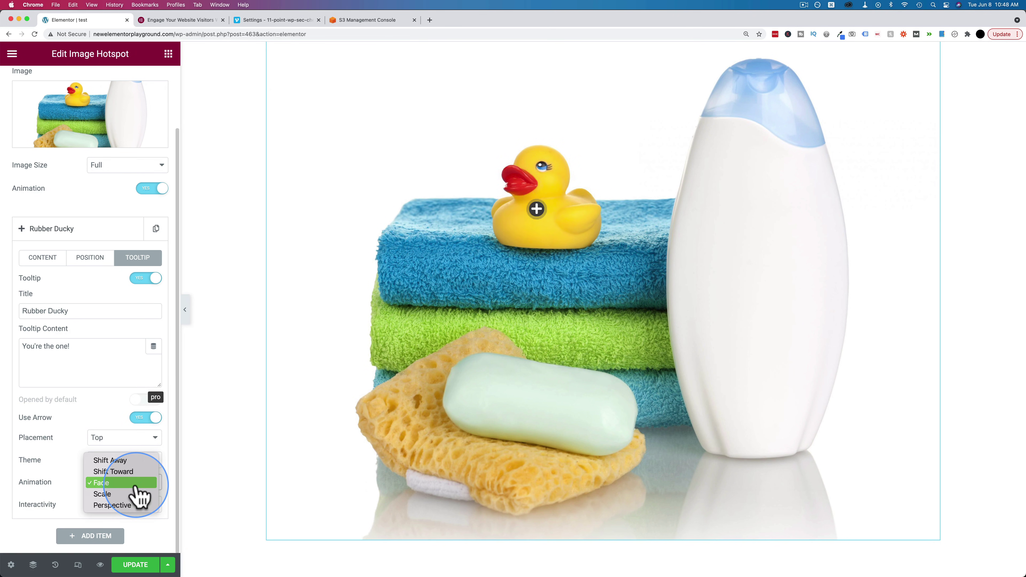
left_click(141, 460)
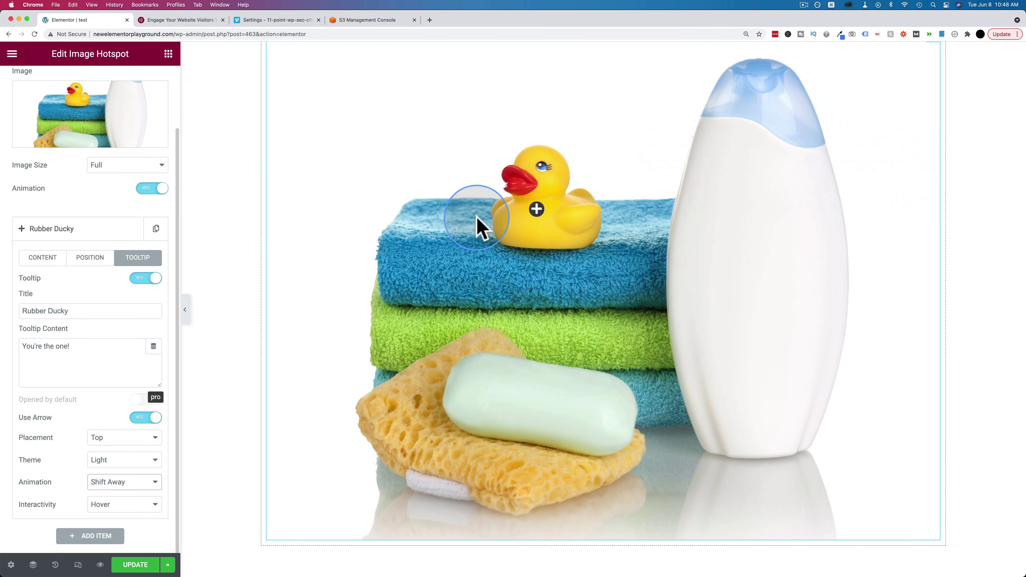
left_click(126, 438)
left_click(58, 456)
left_click(121, 460)
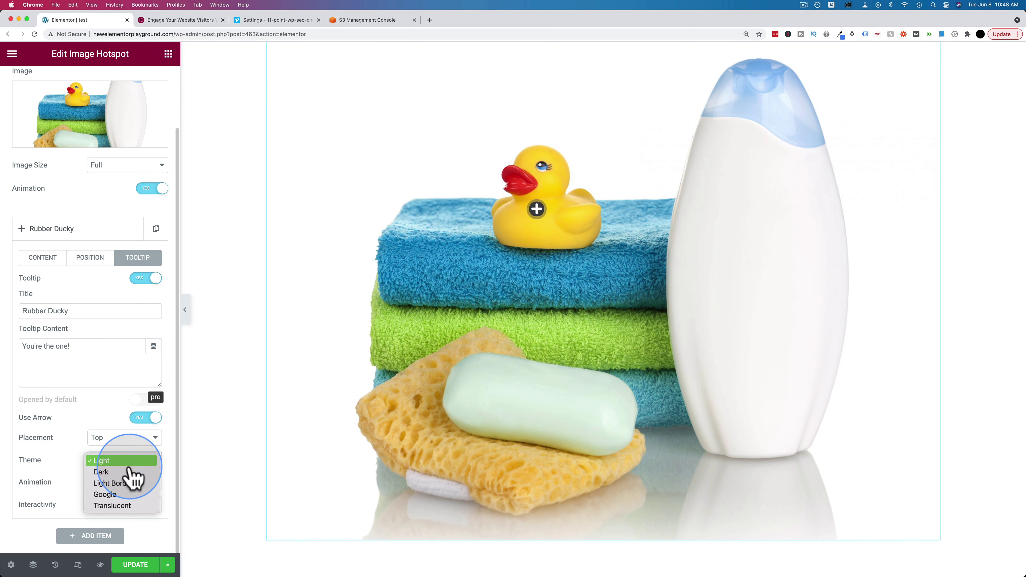
left_click(121, 505)
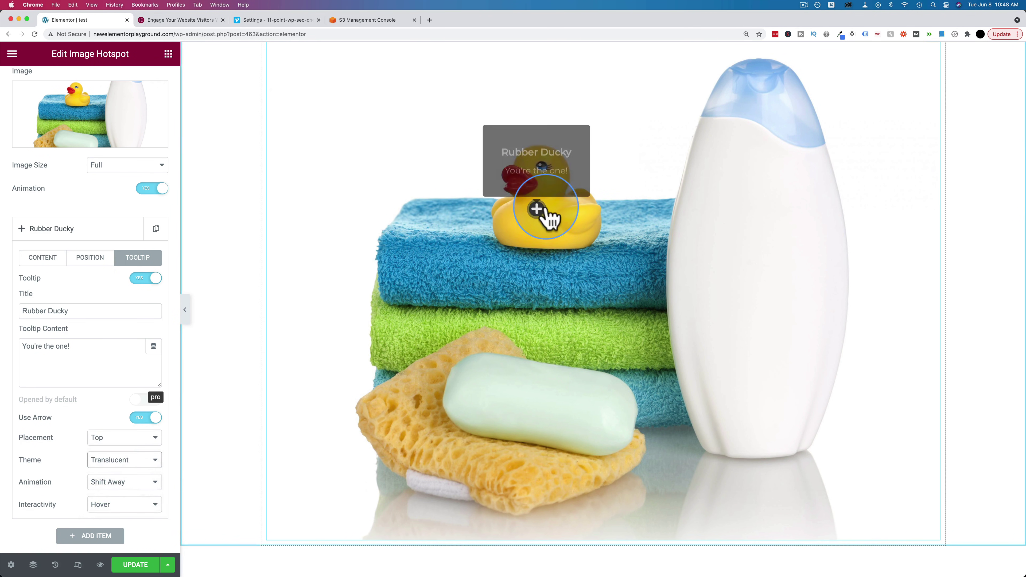
Try the Scale animation for the tooltip, then set it to Perspective and preview it on the duck
left_click(140, 485)
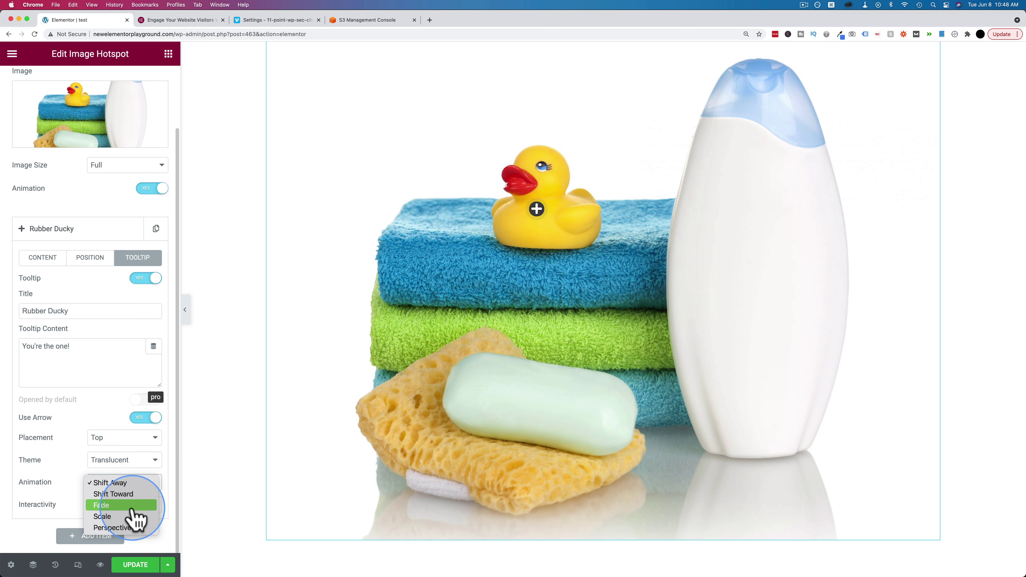
left_click(121, 516)
mouse_move(535, 210)
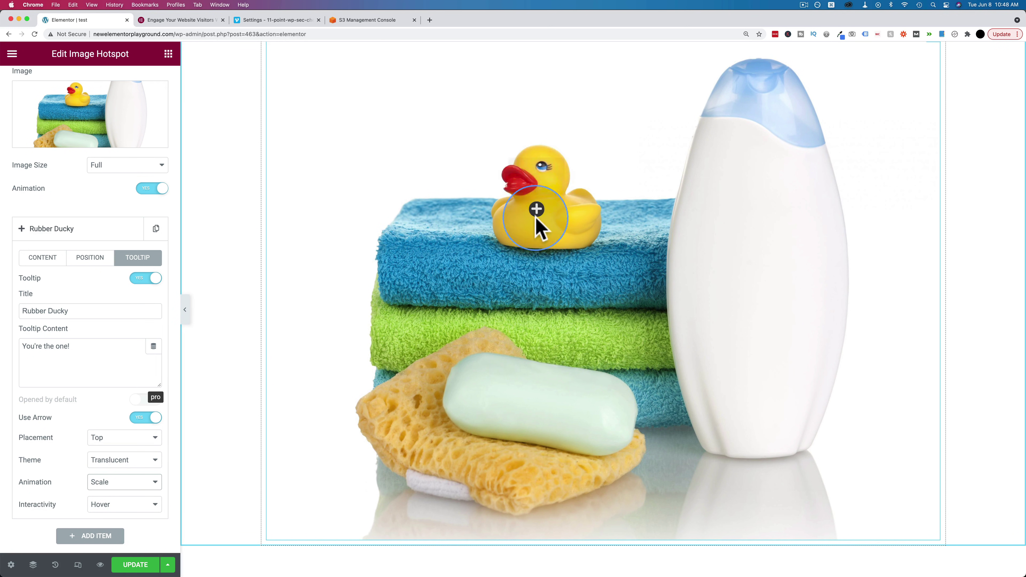
left_click(135, 481)
left_click(133, 497)
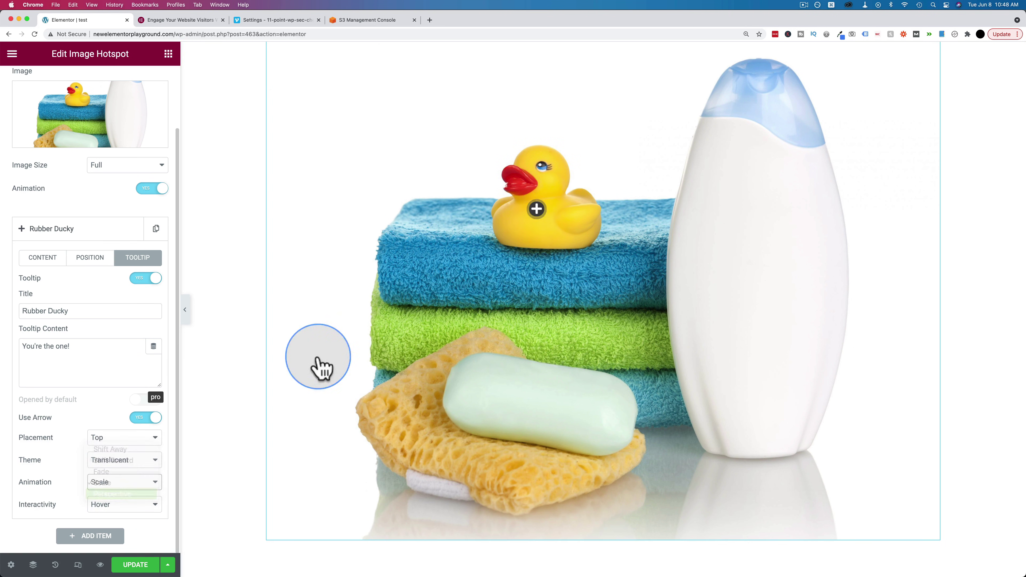
mouse_move(543, 224)
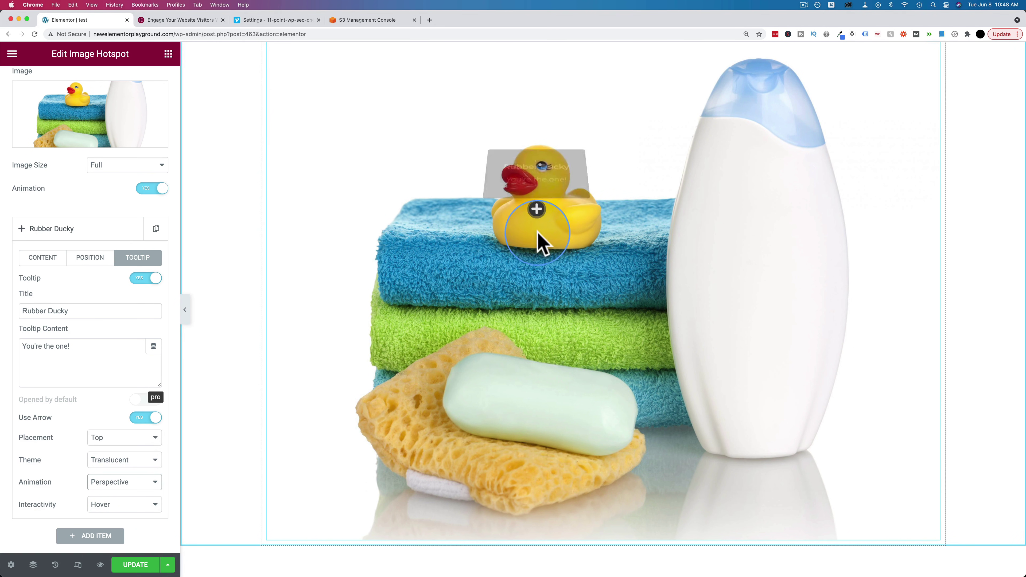
Set the tooltip's interactivity to Click and test it on the duck's hotspot, then return it to Hover
left_click(130, 505)
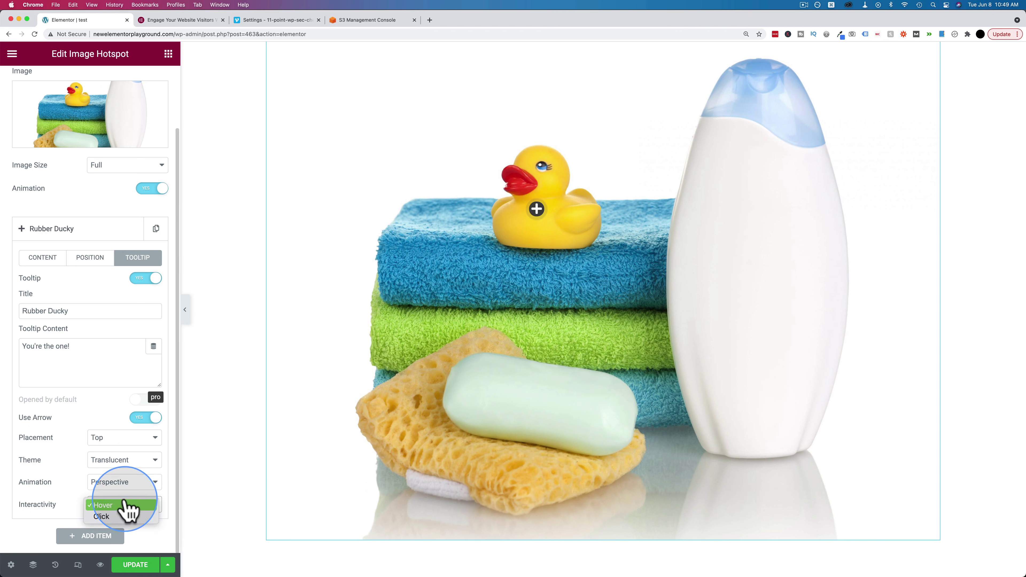
left_click(121, 516)
left_click(535, 212)
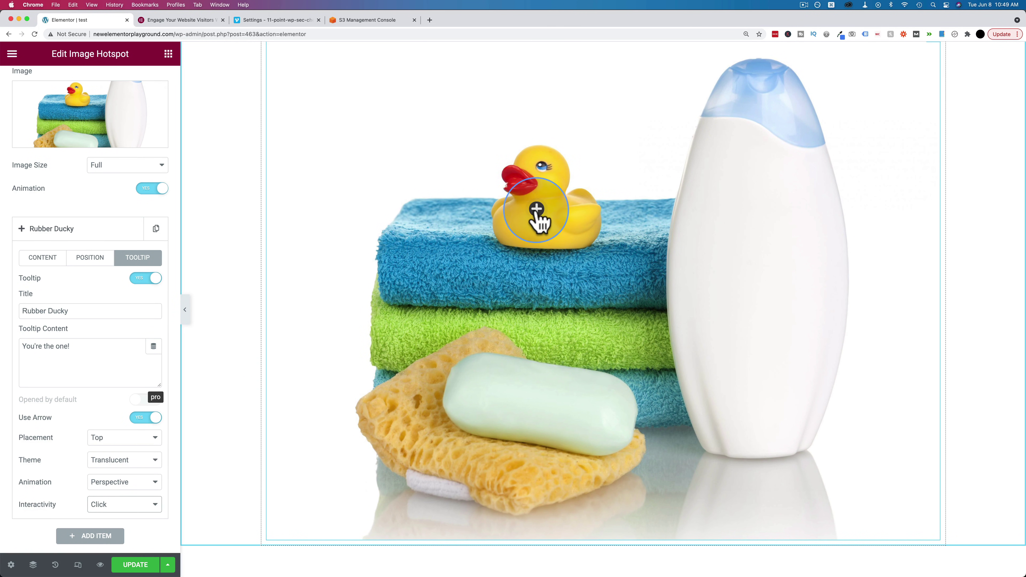
left_click(538, 213)
left_click(538, 212)
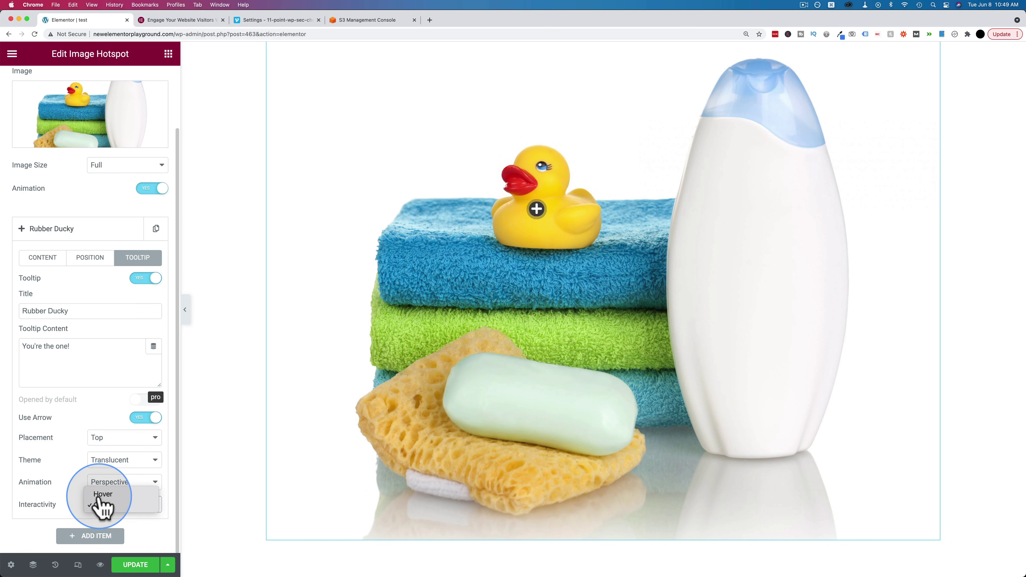
left_click(103, 493)
Add a second hotspot item and place it on the bar of soap, at left position 31 and top position about 67
left_click(92, 537)
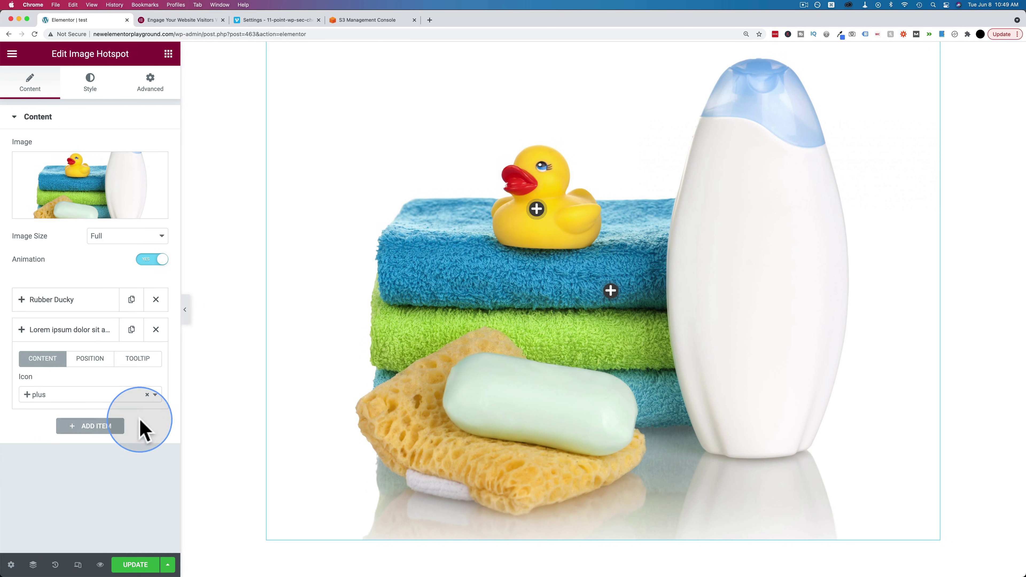
mouse_move(607, 294)
left_mouse_down()
mouse_move(540, 380)
mouse_move(483, 382)
left_mouse_up()
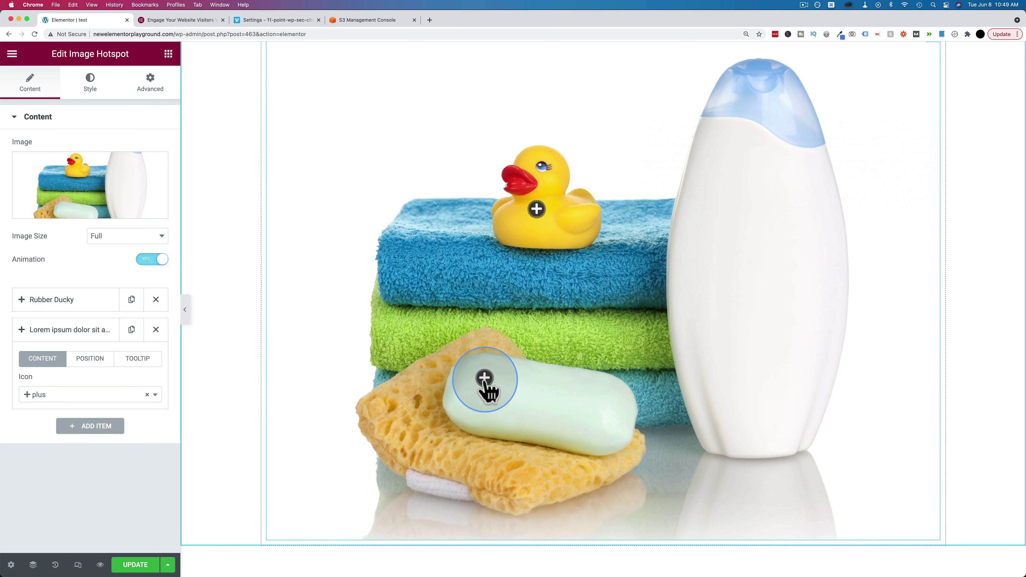
left_click(86, 359)
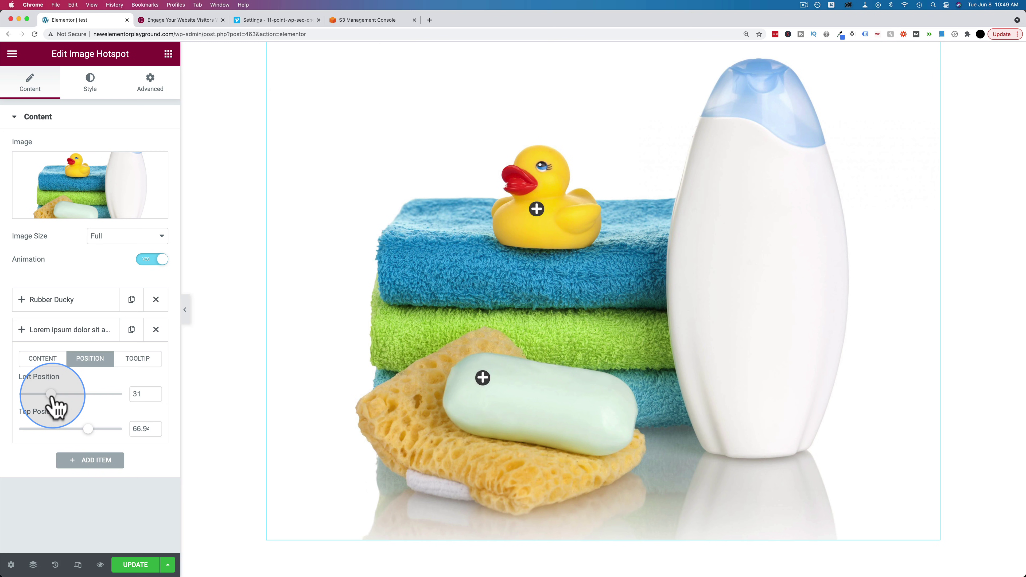
left_click(432, 319)
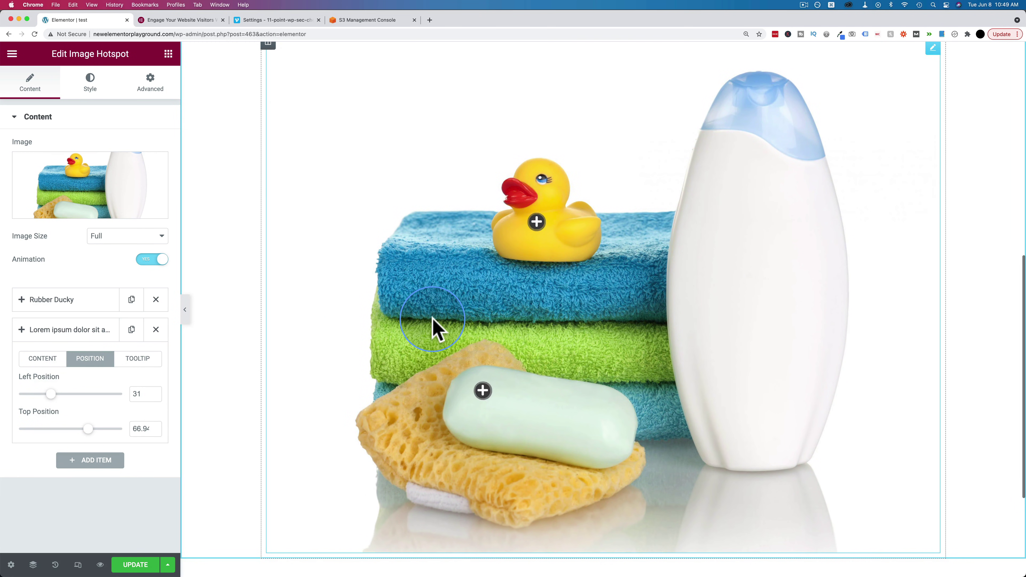
In the mobile view, move the Rubber Ducky hotspot onto the white bottle, at left position 69 and top position 30
left_click(78, 565)
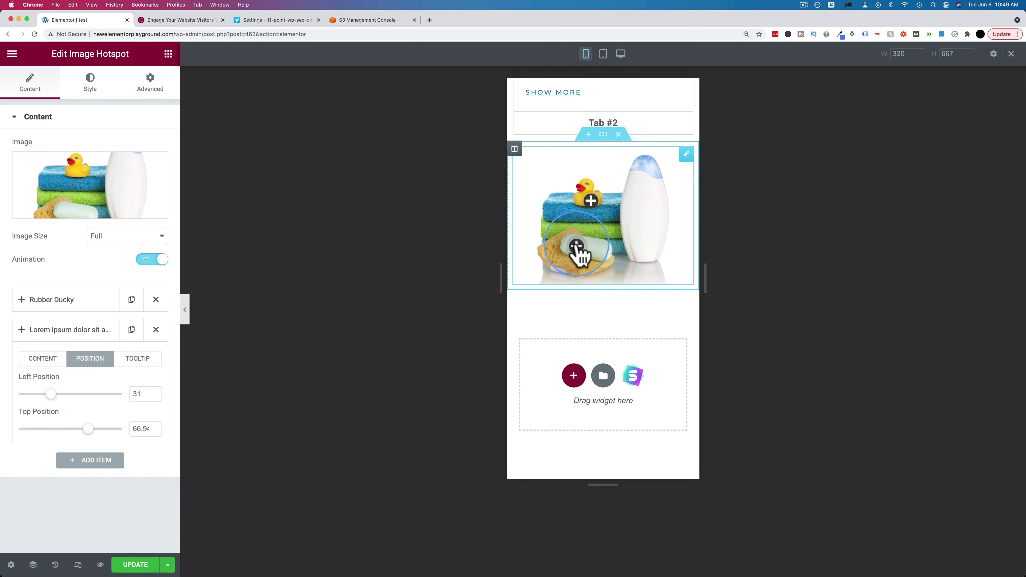
left_click(591, 205)
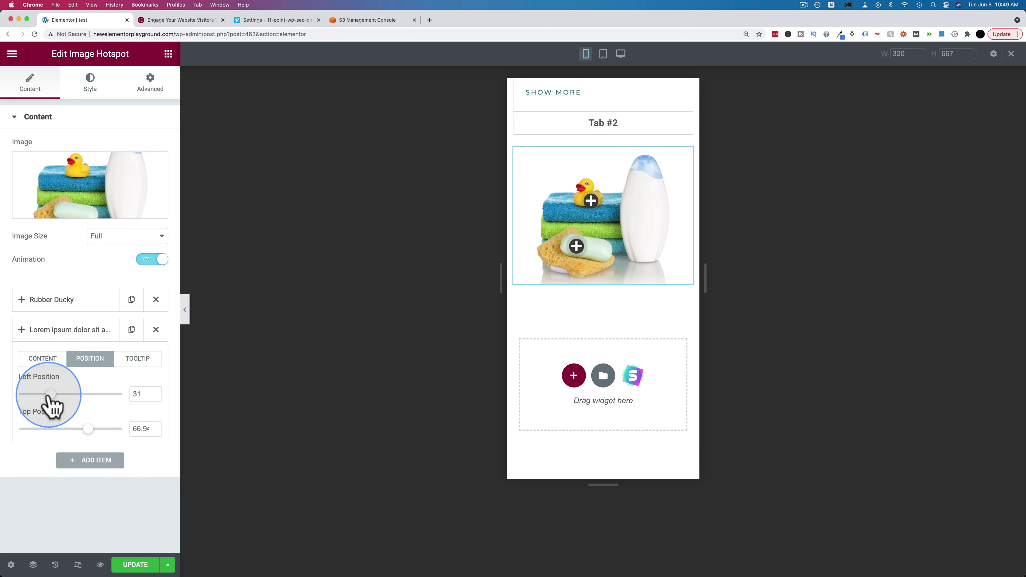
left_click(75, 305)
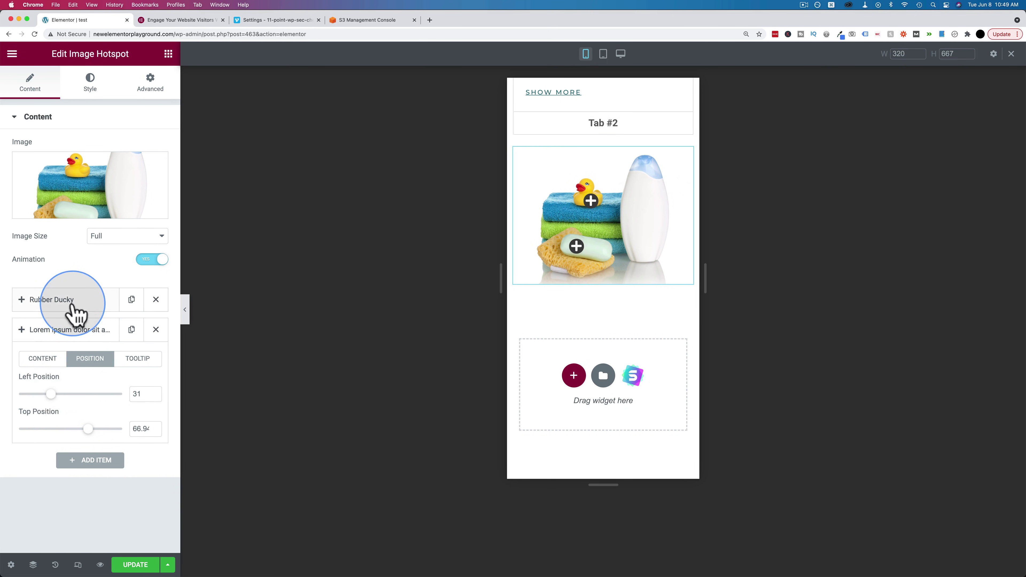
scroll(122, 491, "down", 3)
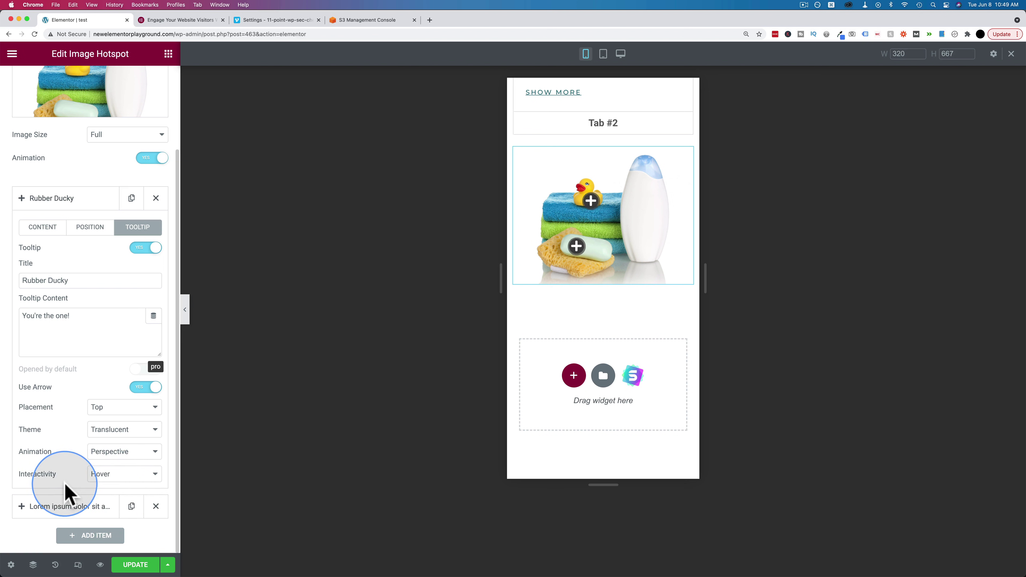
left_click(90, 227)
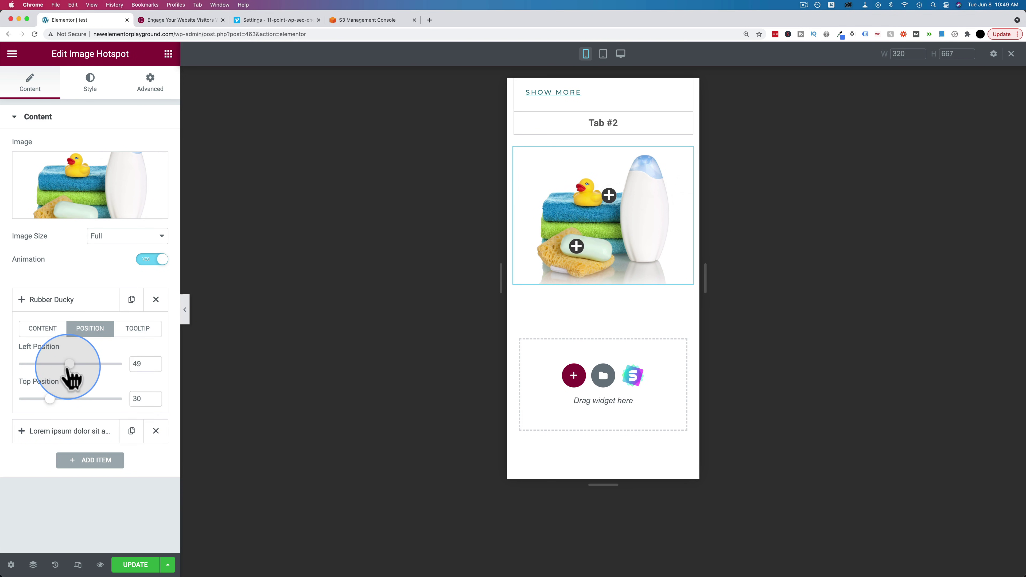
left_click_drag(72, 378, 92, 379)
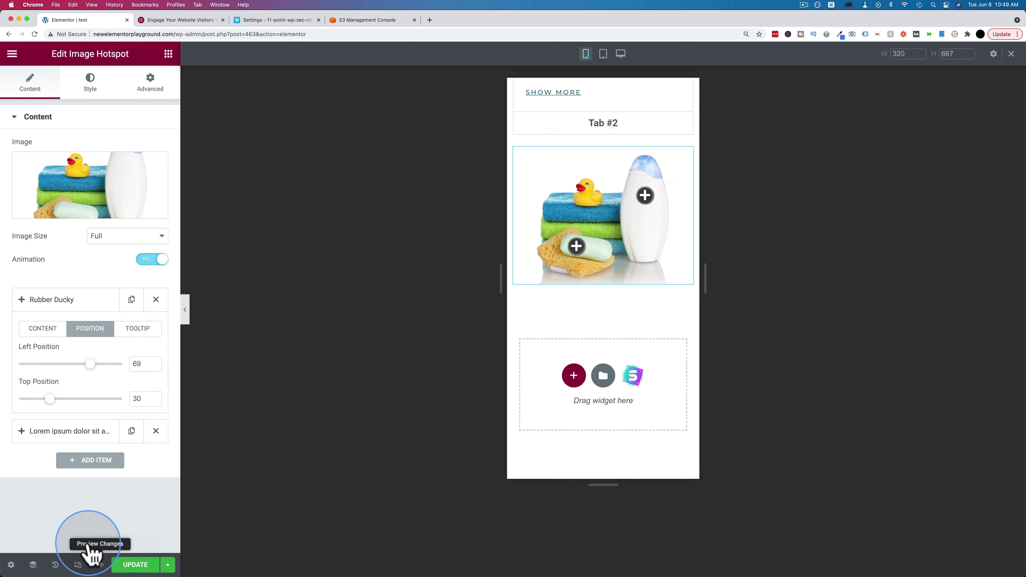
Check the moved hotspot and its tooltip in the desktop layout, then return to the mobile view
left_click(78, 565)
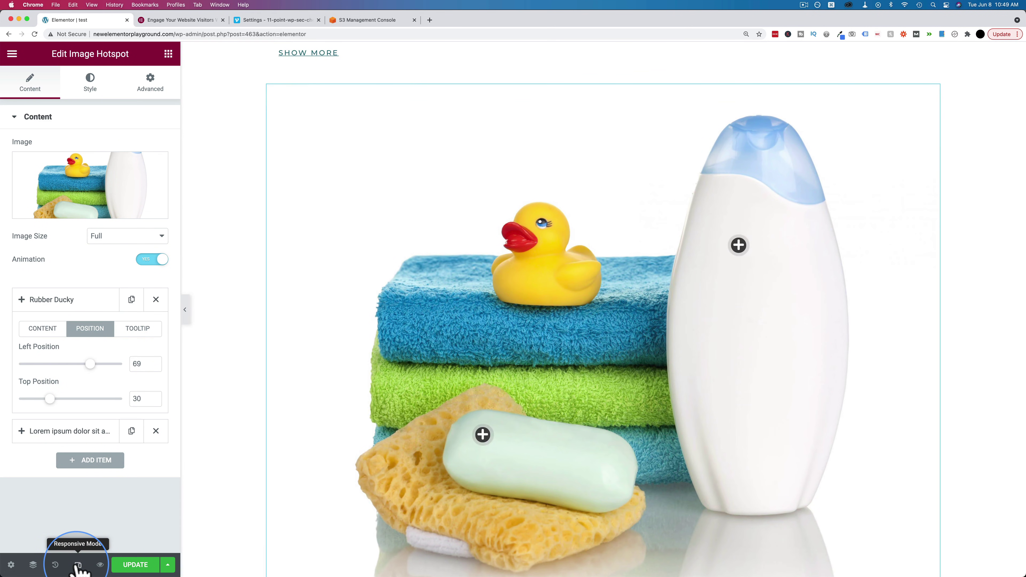
left_click(738, 247)
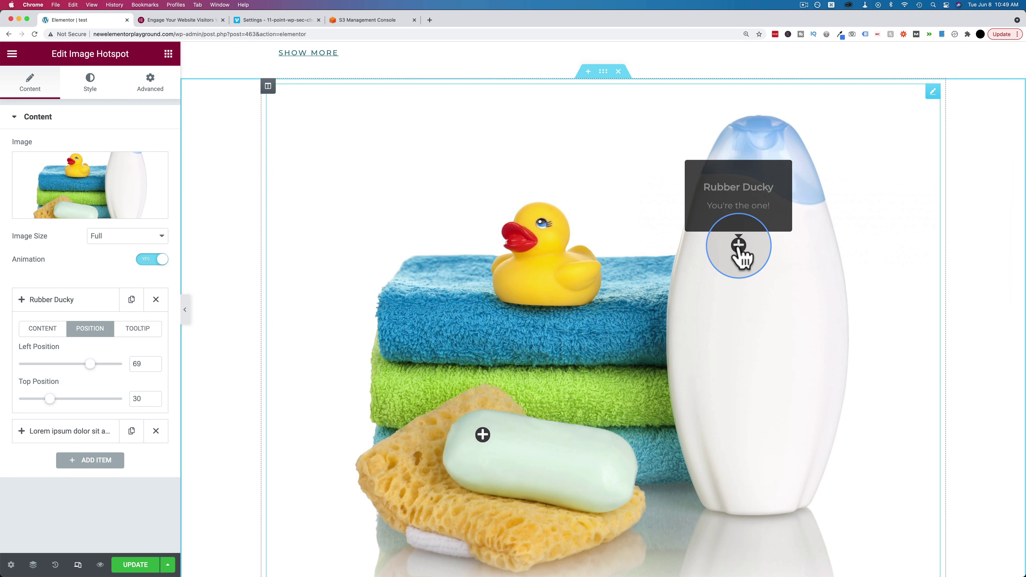
left_click(78, 565)
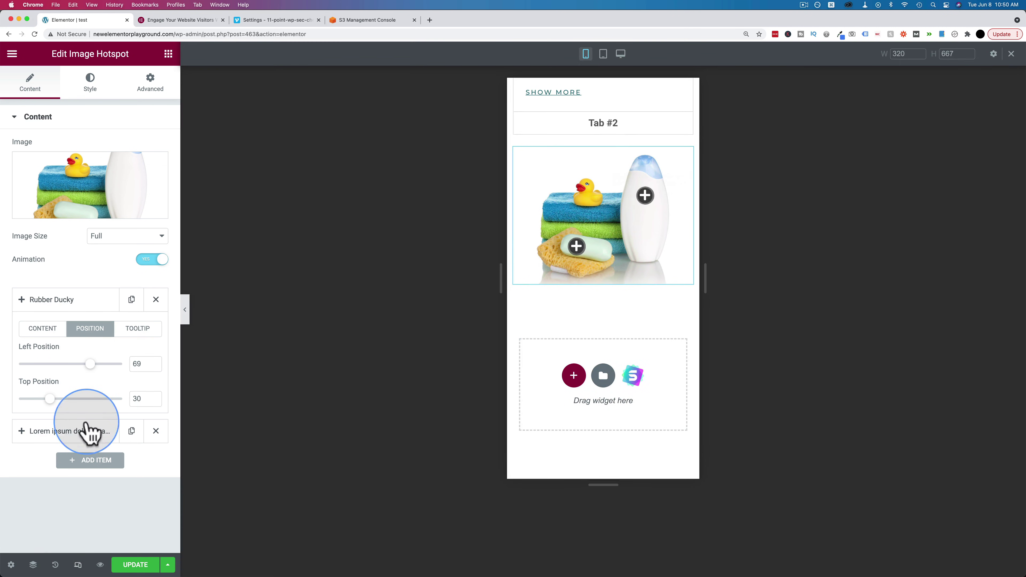
Move the Rubber Ducky hotspot back onto the duck, at left position 40 and top position 34, checking it in the desktop and mobile layouts
left_click_drag(77, 366, 52, 366)
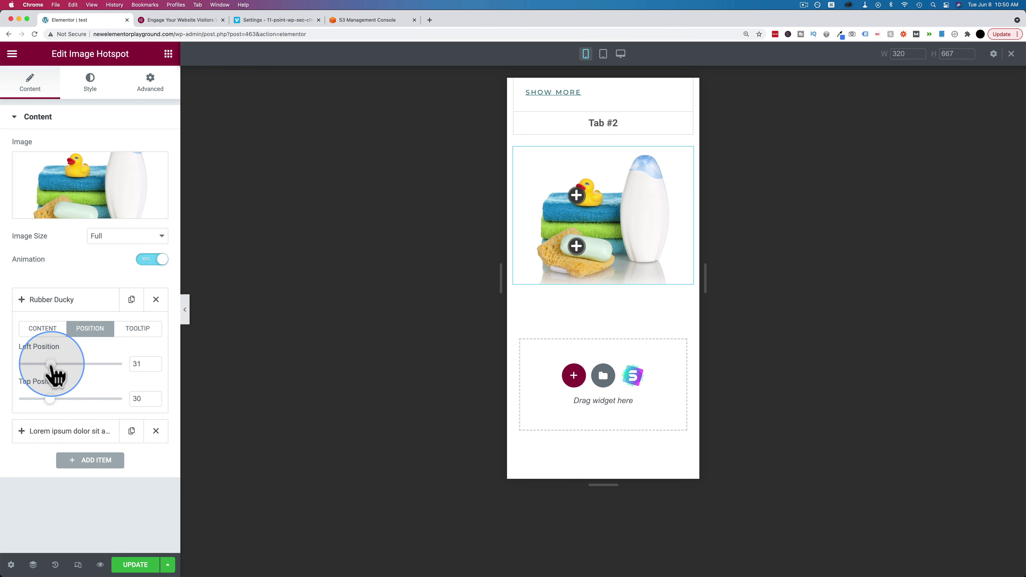
left_click(78, 564)
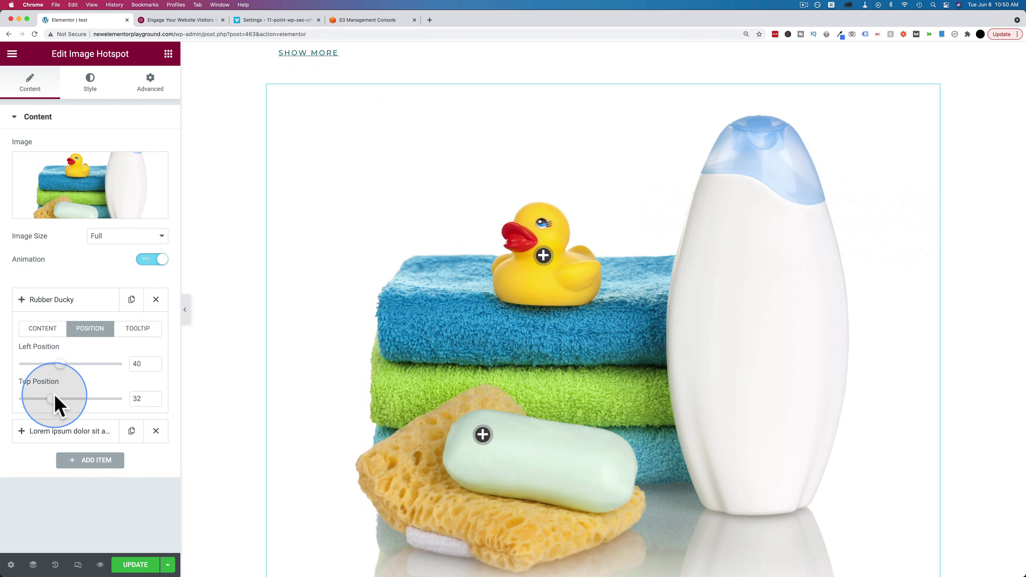
left_click(78, 564)
left_click(593, 201)
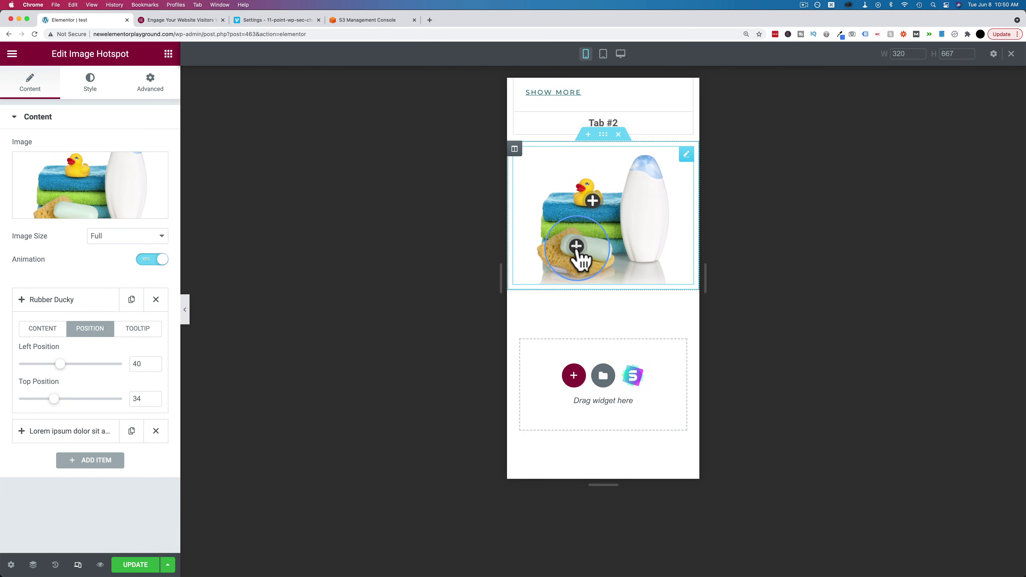
mouse_move(600, 203)
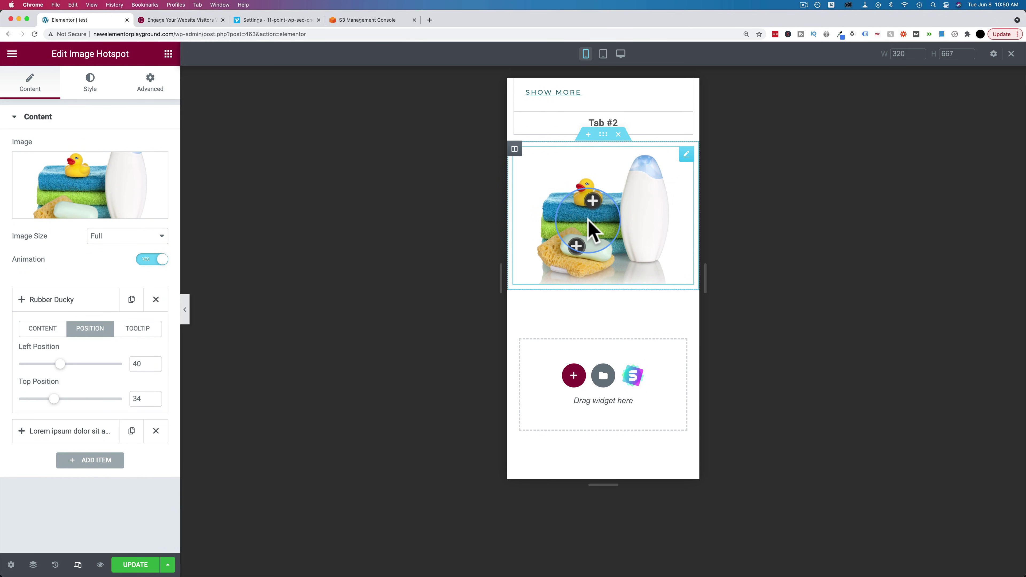
Try hiding the hotspot widget on desktop, then on tablet and mobile, and set all three devices back to Show
left_click(150, 81)
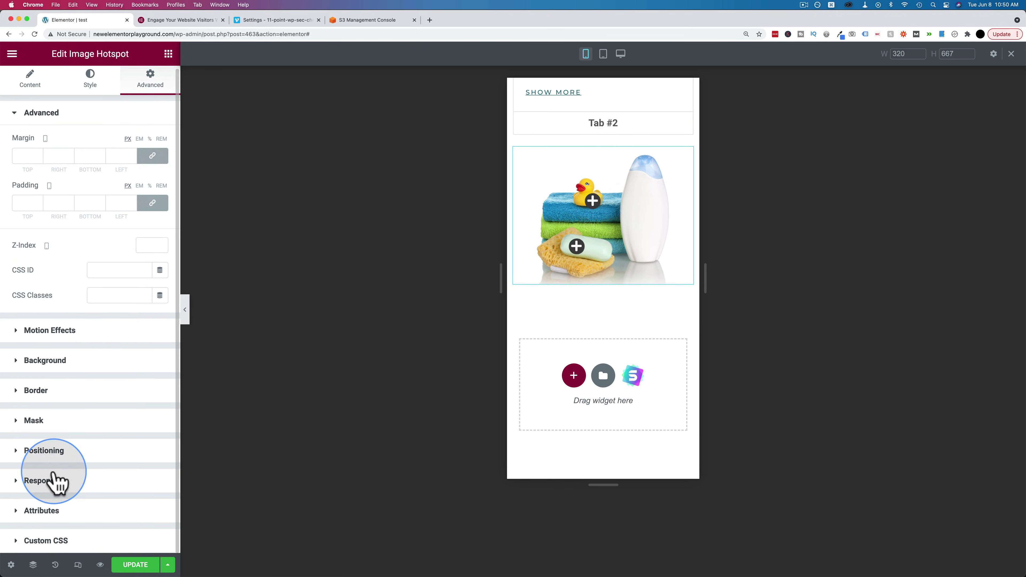
left_click(68, 487)
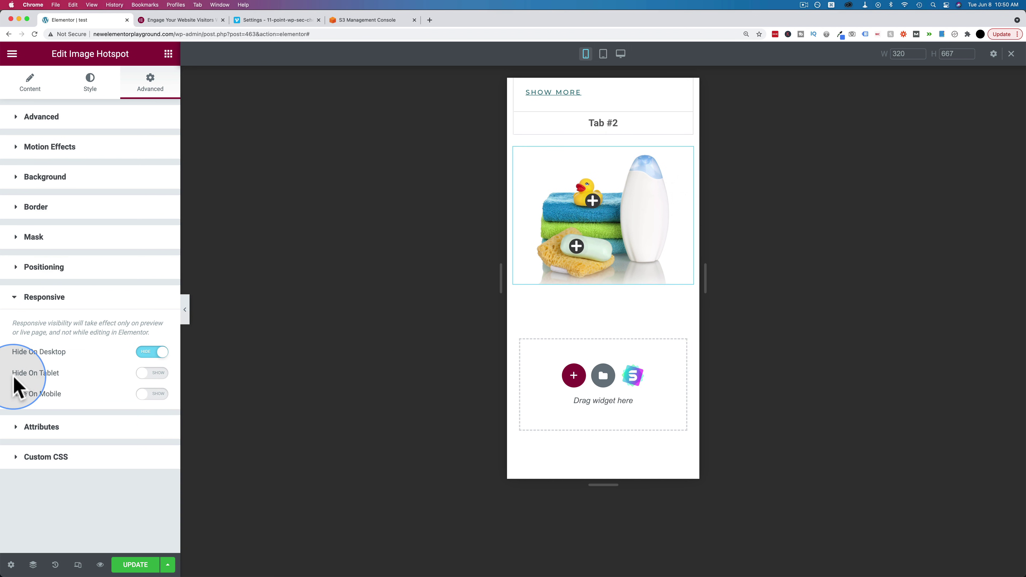
left_click(154, 355)
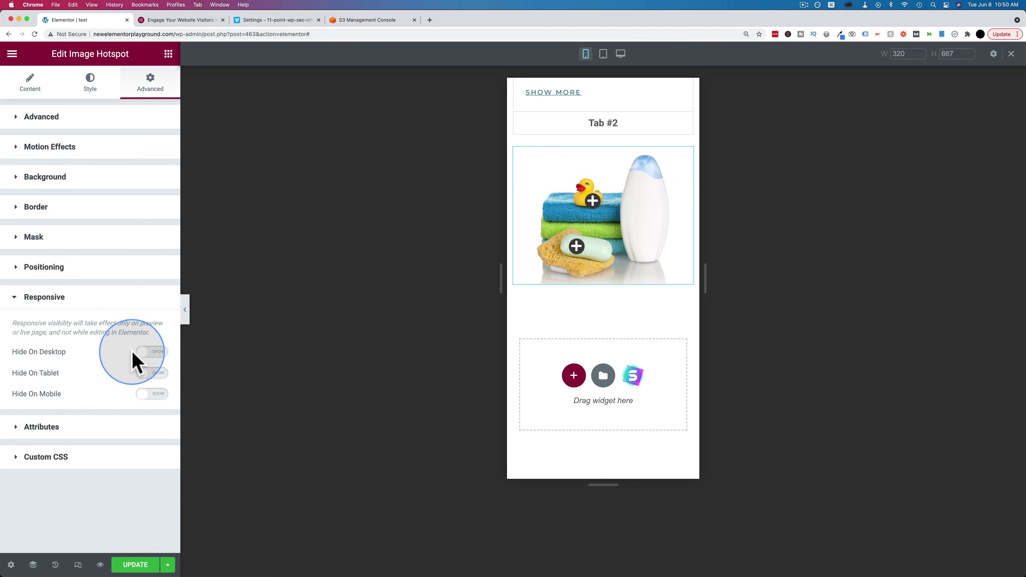
left_click(153, 394)
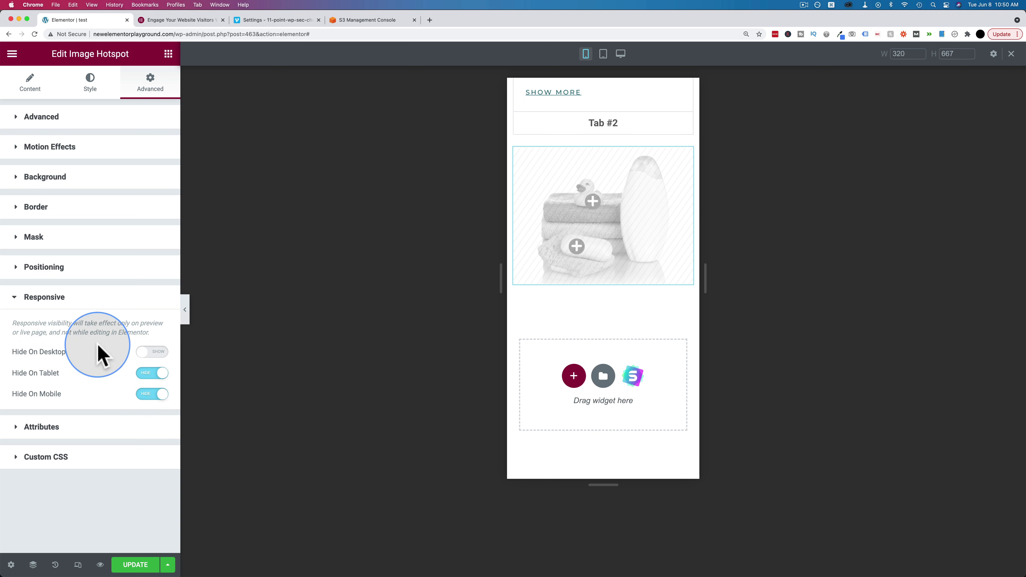
left_click(158, 373)
left_click(156, 393)
left_click(592, 201)
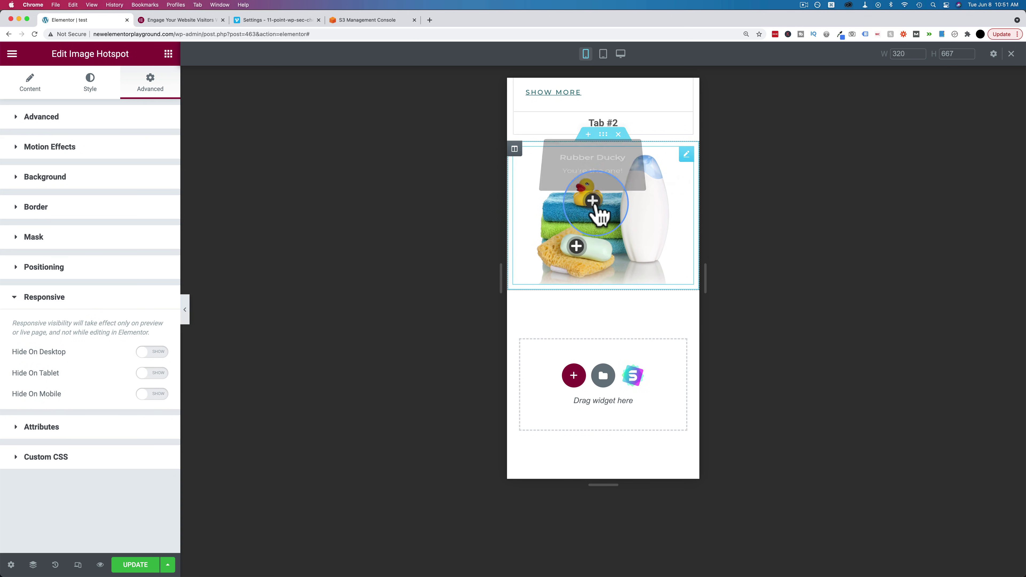